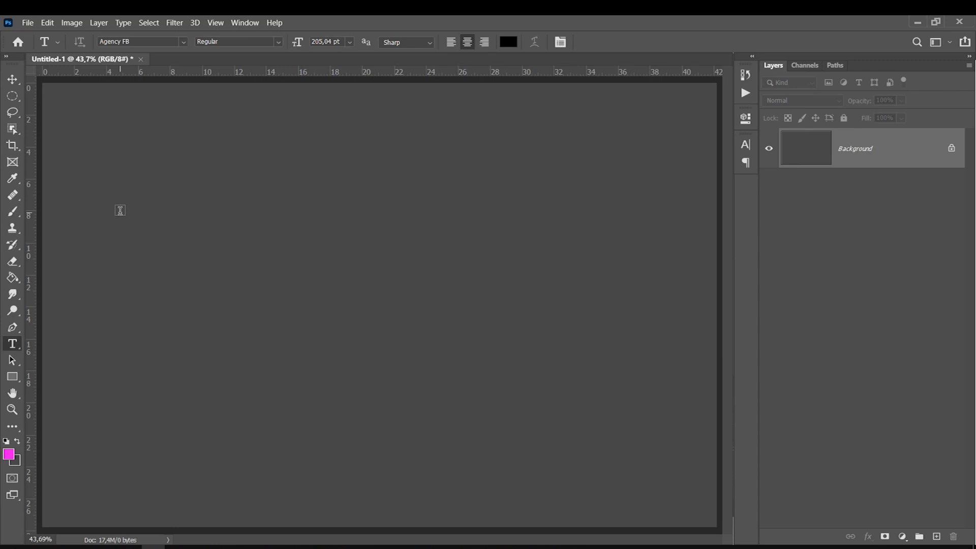
Step: Add the word TEXTO in white Agency FB, then enlarge it across the middle of the canvas
drag(127, 133, 649, 443)
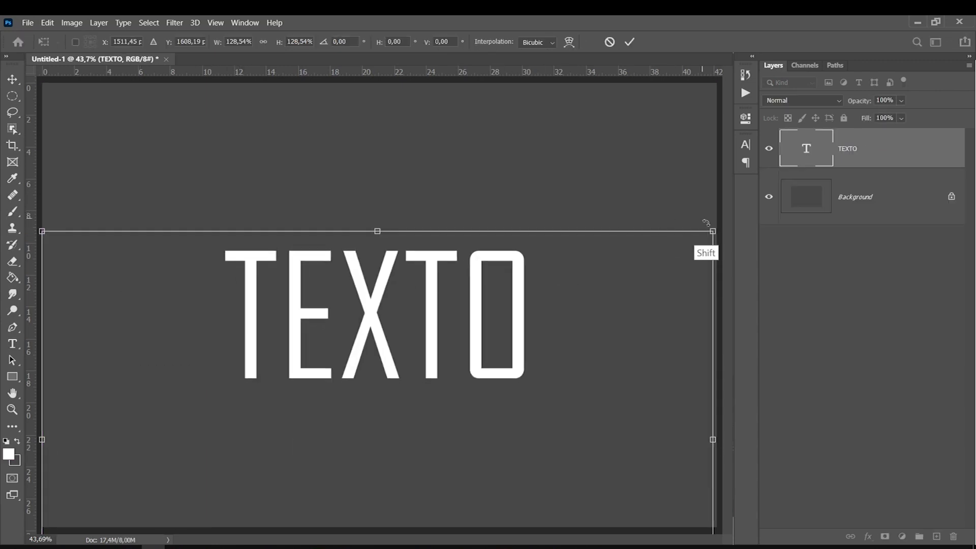
drag(710, 230, 809, 152)
drag(292, 344, 271, 347)
key(Return)
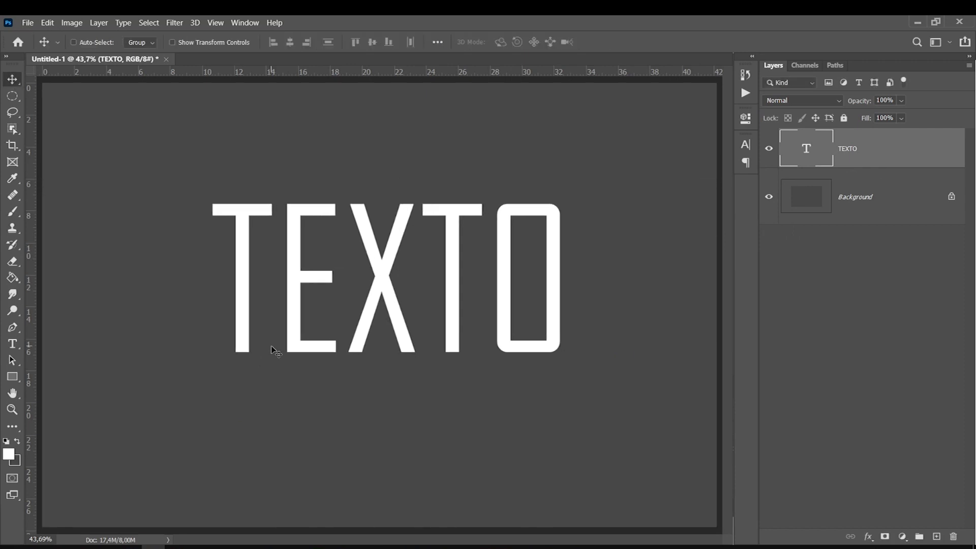
Step: Add a second text box above TEXTO reading EFEITO
click(13, 343)
drag(97, 104, 667, 348)
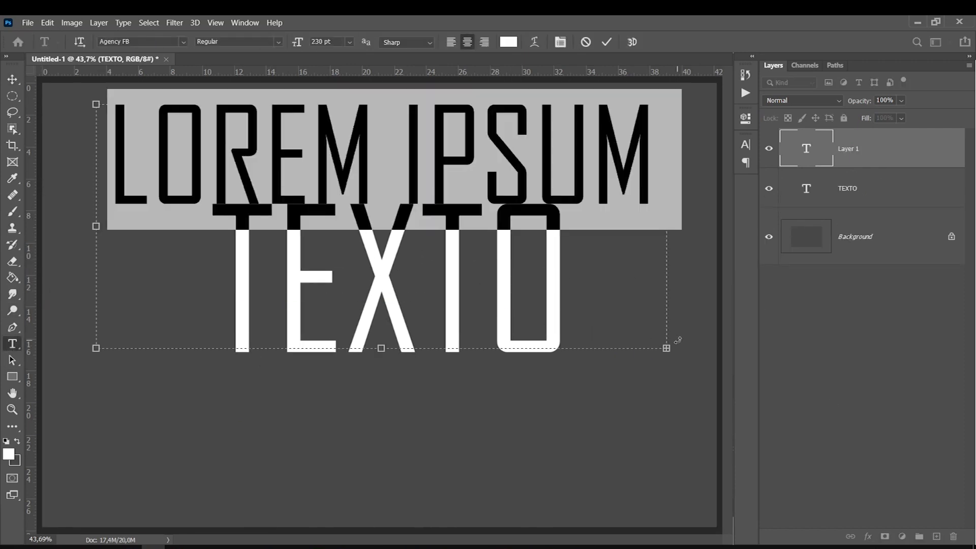
text(EFEITO)
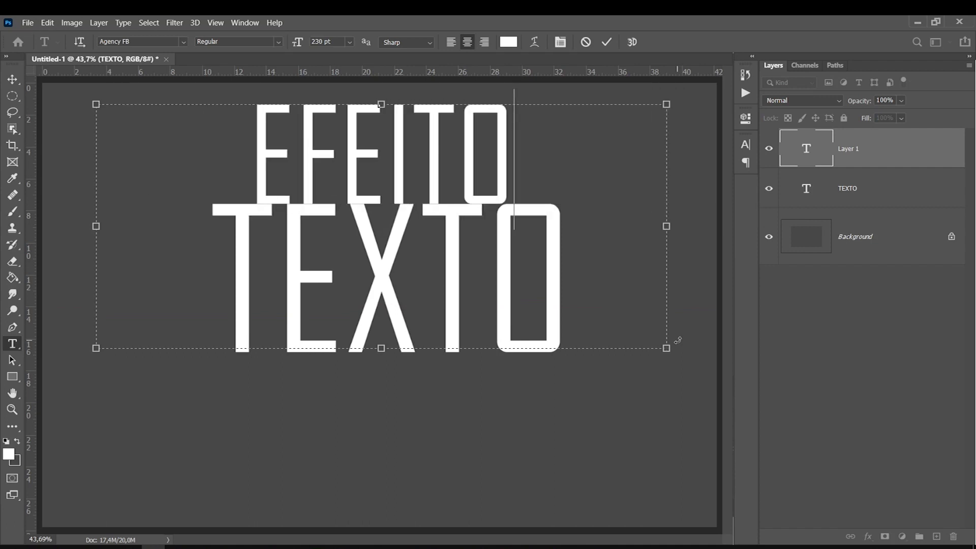
Step: Change the second text to lowercase "efeito" in the Brush Script Std Medium font
key(shift+Left)
key(shift+Left)
key(ctrl+a)
click(117, 41)
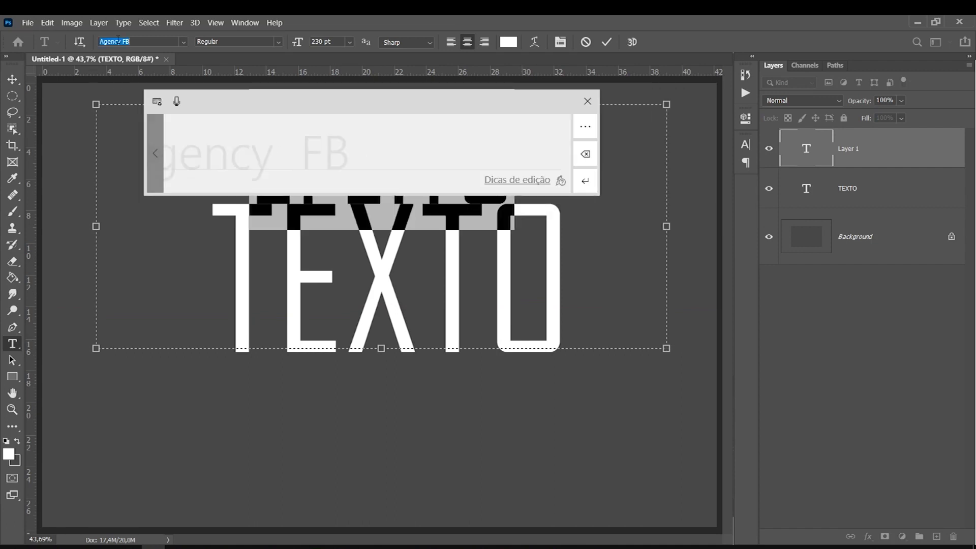
text(mnistr)
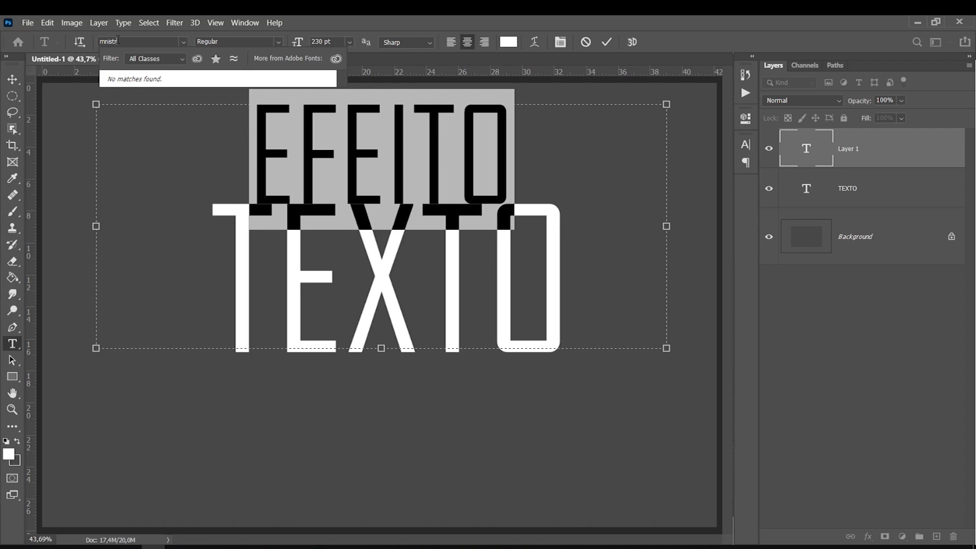
click(639, 155)
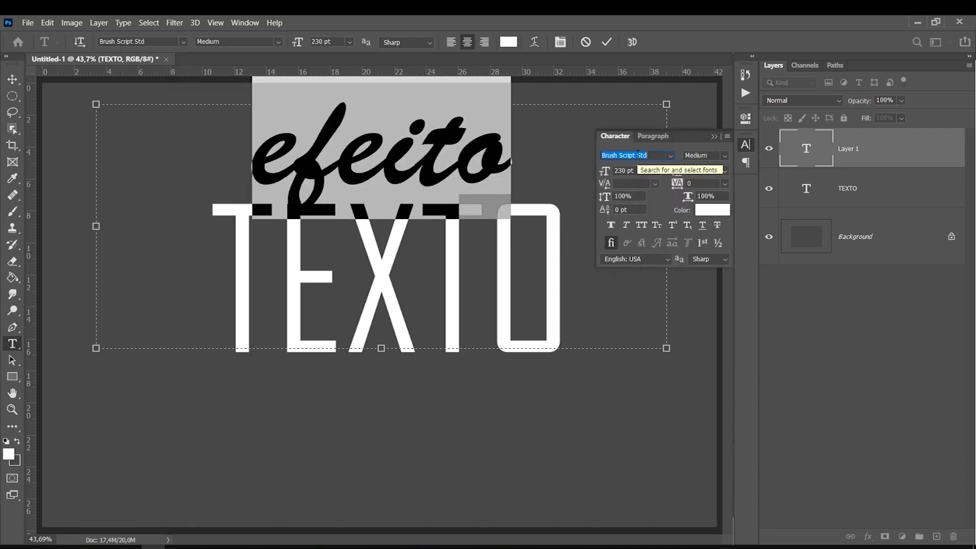
click(12, 95)
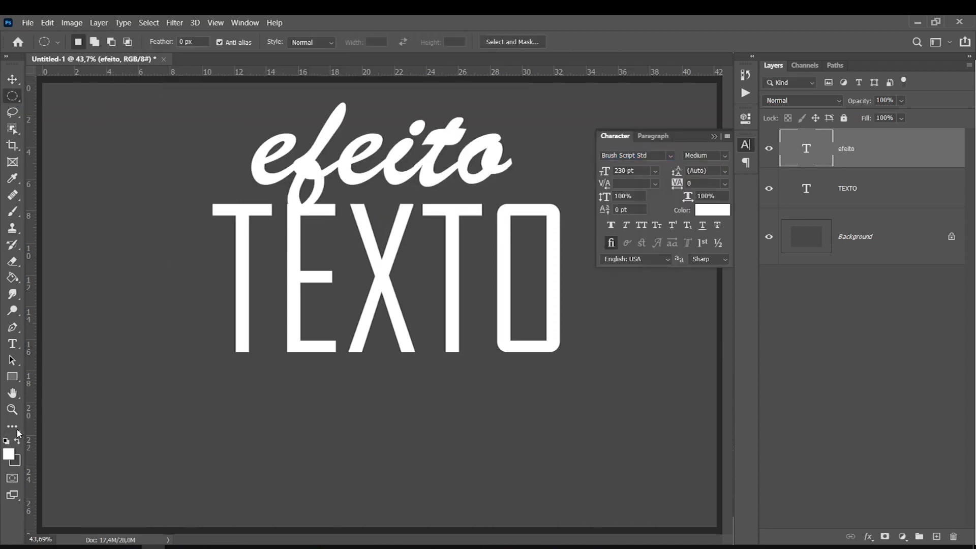
Step: Recolour the script text red and place it, capitalised as "Efeito" and enlarged, across the word TEXTO
key(t)
key(Return)
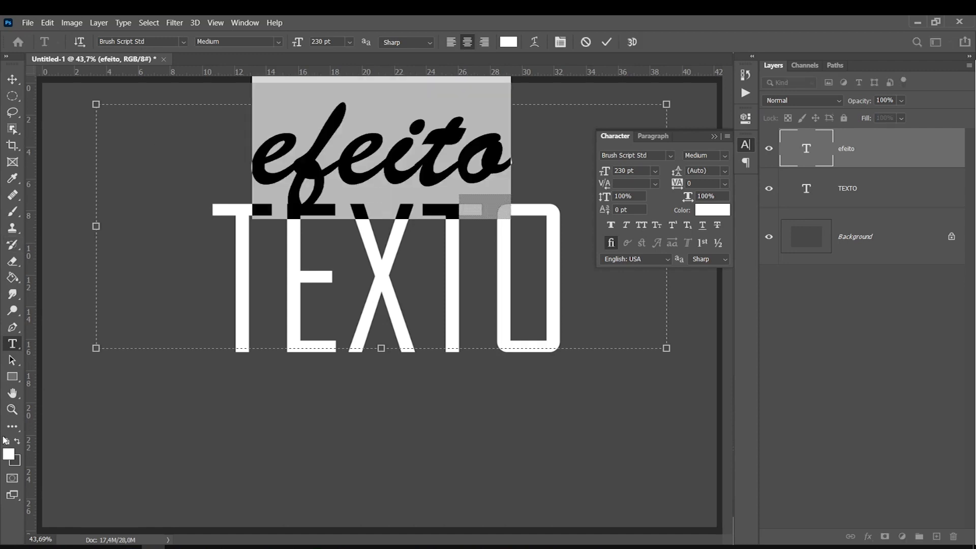
click(8, 453)
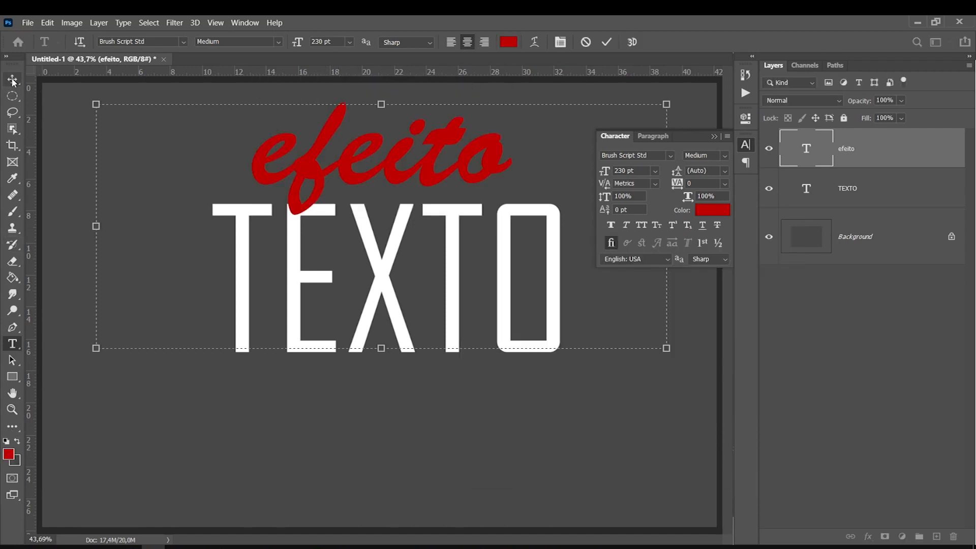
click(13, 81)
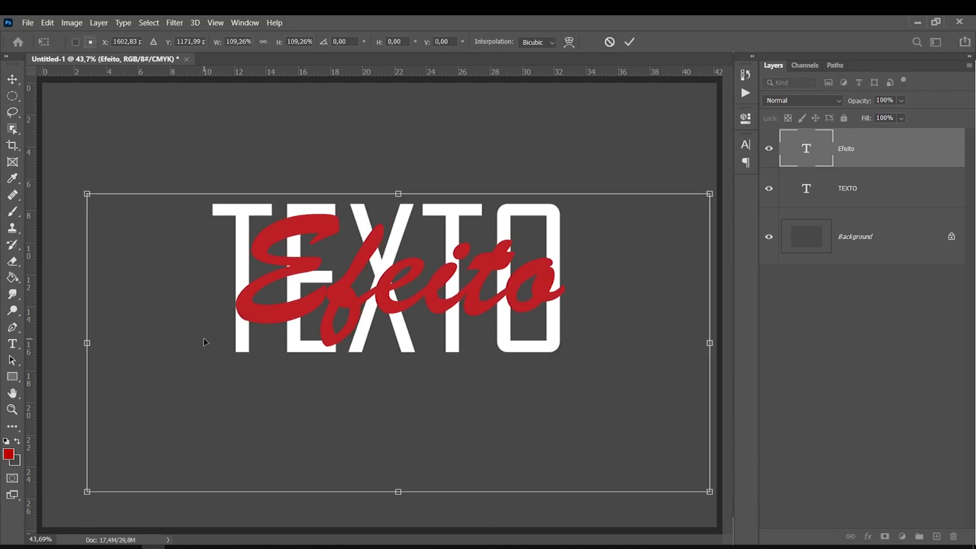
key(Return)
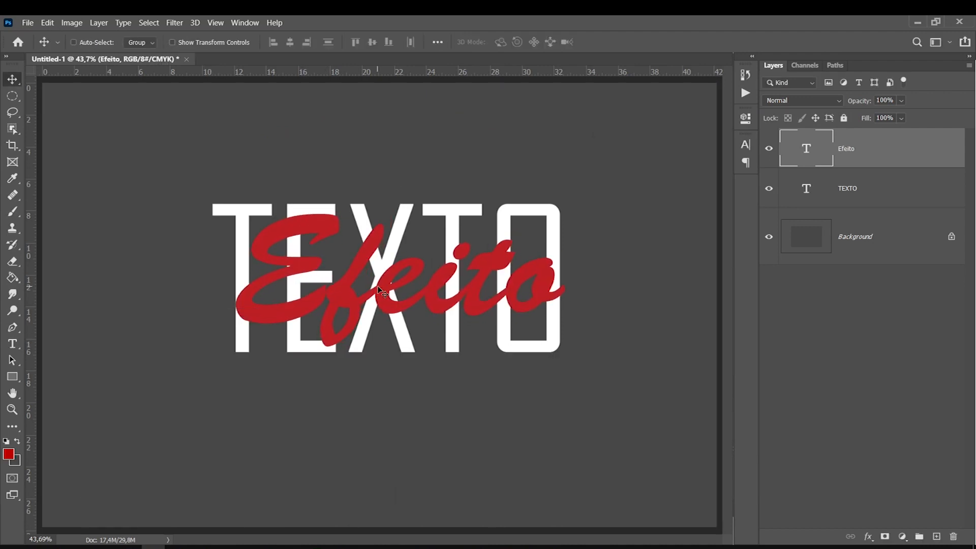
Step: Add a layer mask to the Efeito layer and lower the hardness of the 50 px round brush
click(885, 537)
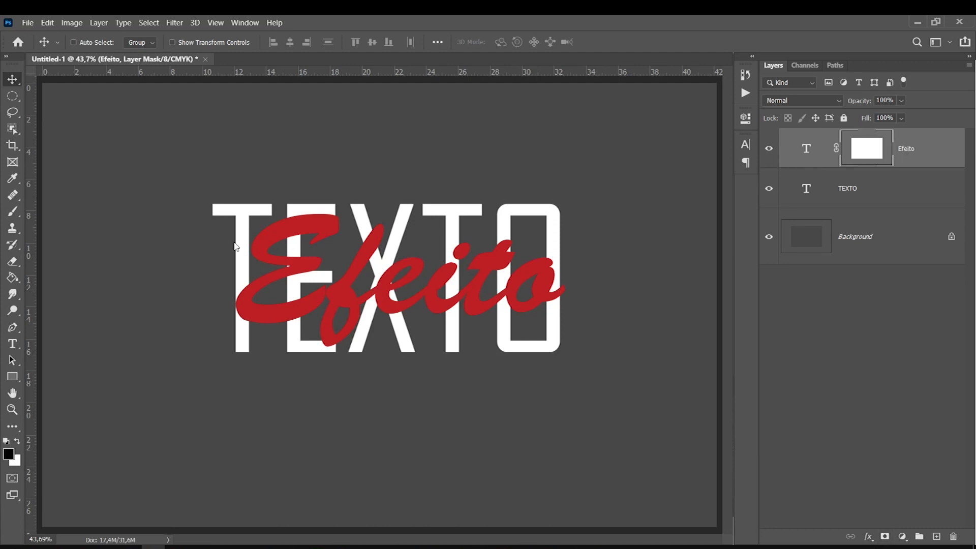
key(b)
right_click(309, 284)
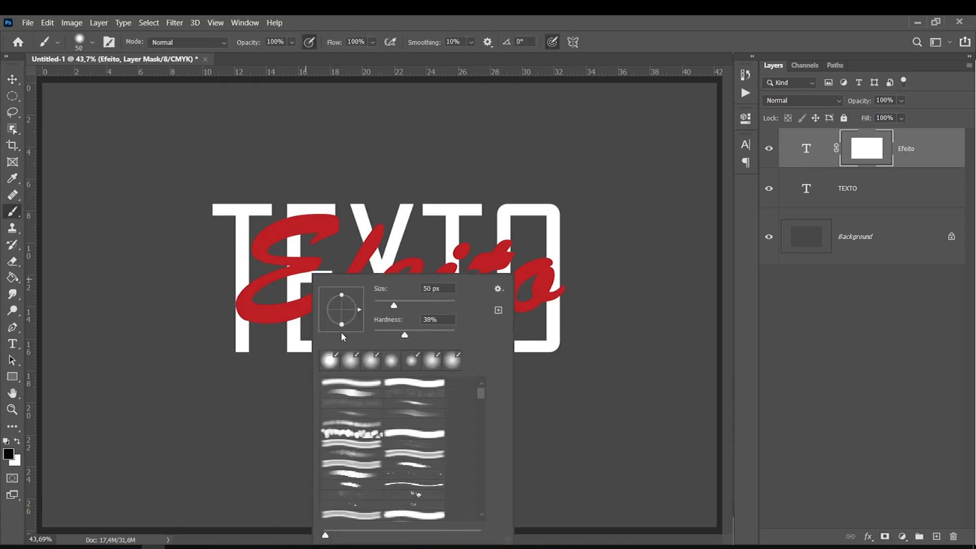
drag(405, 335, 367, 328)
click(865, 161)
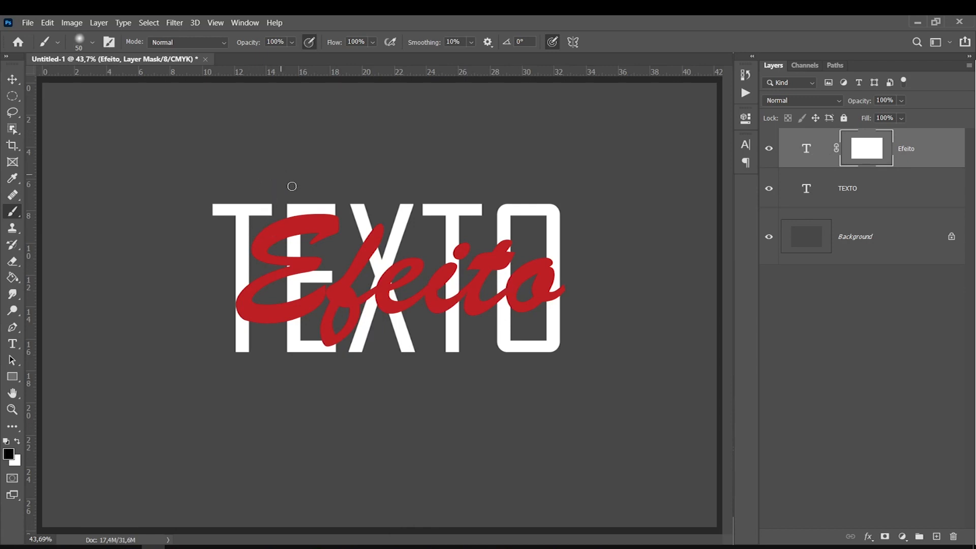
Step: Scale the Efeito layer up to about 106% and recentre it over TEXTO
key(ctrl+t)
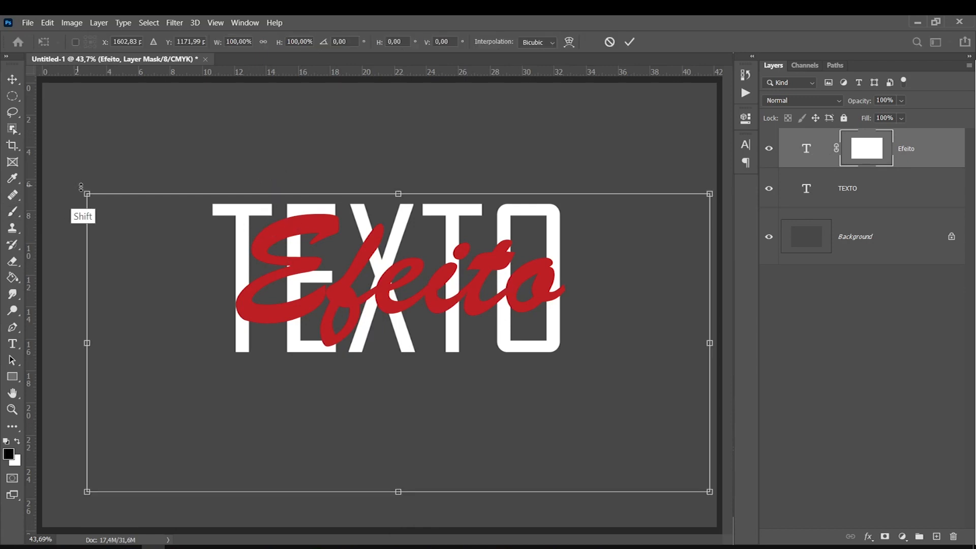
drag(132, 279, 123, 286)
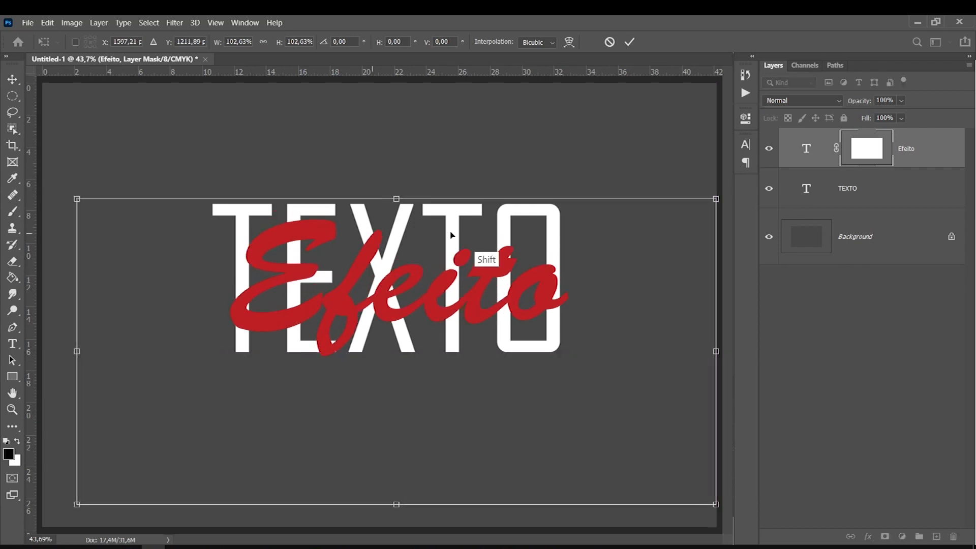
drag(716, 200, 737, 188)
drag(162, 335, 152, 342)
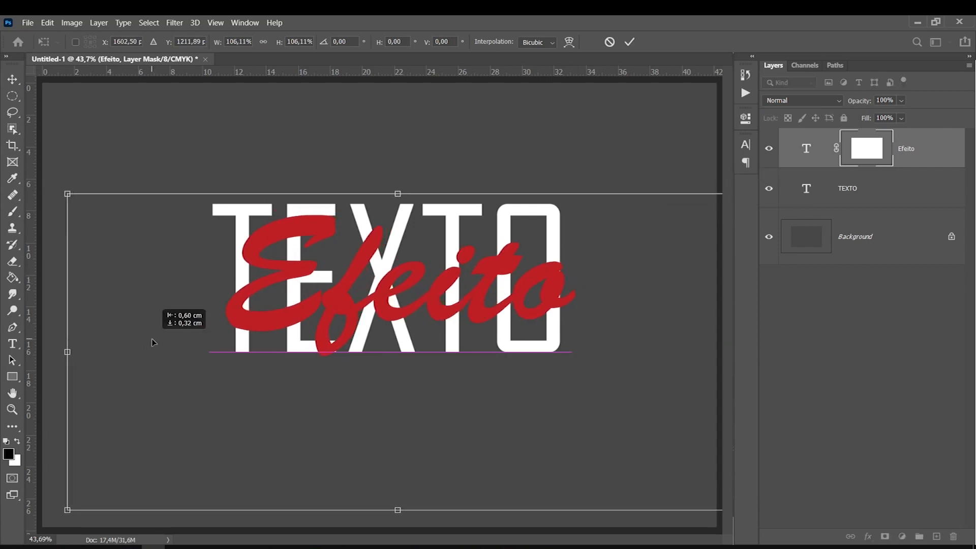
key(Return)
Step: Paint black on the Efeito mask along the first T's stem to hide the red strokes crossing it
key(b)
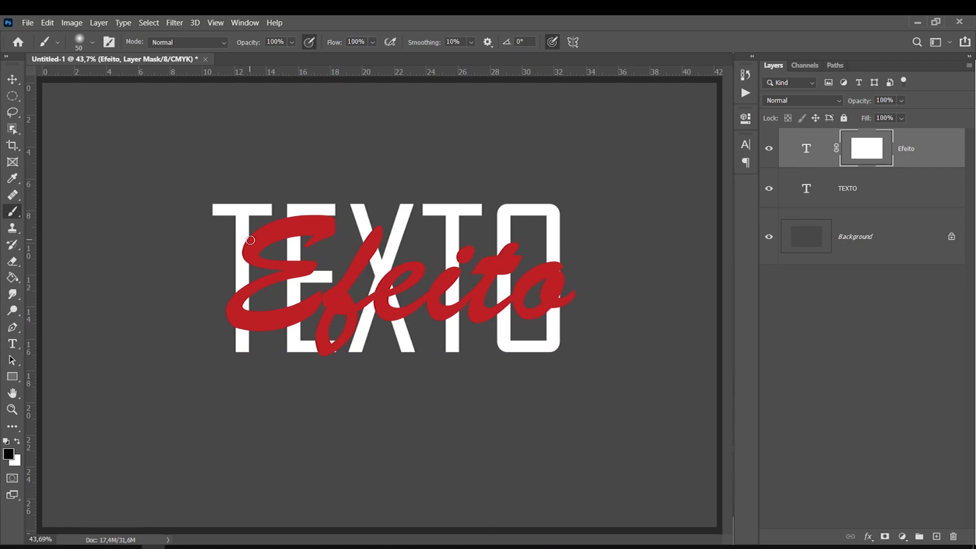
key(bracketleft)
key(bracketleft)
drag(241, 238, 242, 272)
scroll(238, 275, up, 2)
mouse_move(237, 229)
mouse_down()
mouse_move(238, 283)
mouse_move(236, 215)
mouse_move(237, 284)
mouse_up()
key(bracketright)
key(bracketright)
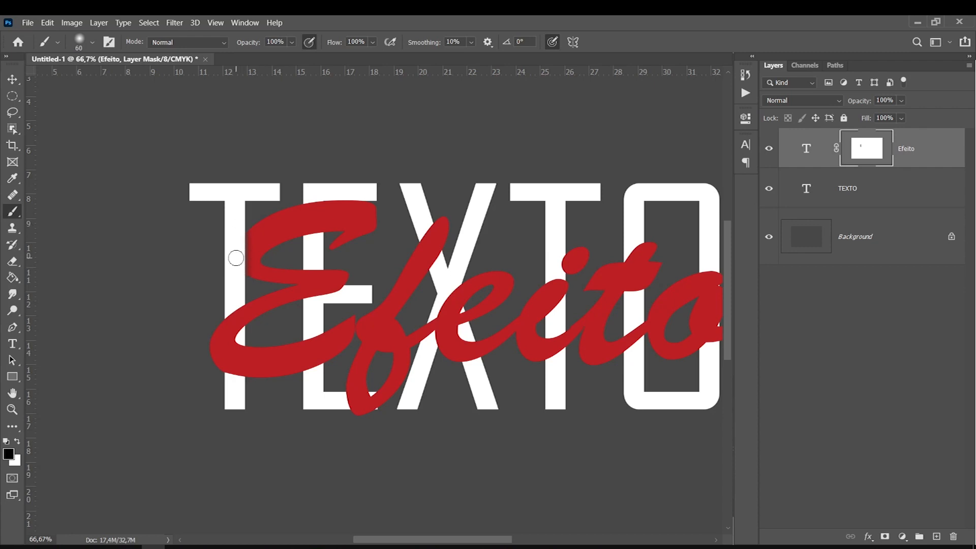
key(bracketright)
key(bracketleft)
mouse_move(234, 297)
mouse_down()
mouse_move(239, 381)
mouse_move(238, 301)
mouse_up()
key(bracketright)
mouse_move(238, 301)
mouse_down()
mouse_move(238, 390)
mouse_move(233, 366)
mouse_move(234, 377)
mouse_up()
Step: Mask out the lower loop of the red f where it crosses the foot of the white E, using a smaller brush
mouse_move(356, 402)
mouse_down()
mouse_move(392, 398)
mouse_move(338, 400)
mouse_move(376, 408)
mouse_move(375, 397)
mouse_move(337, 397)
mouse_move(372, 397)
mouse_up()
key(ctrl+z)
key(bracketleft)
key(bracketleft)
key(bracketleft)
key(bracketleft)
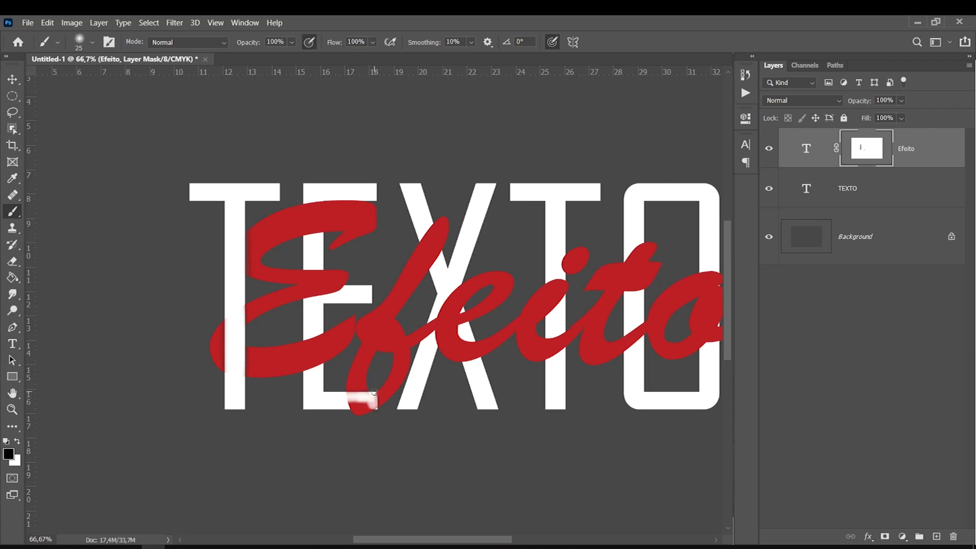
drag(375, 406, 348, 400)
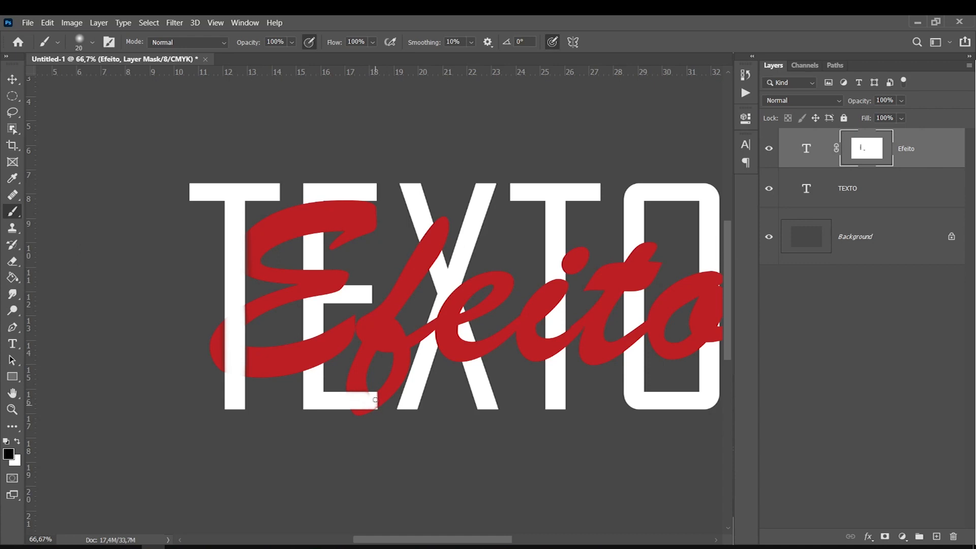
Step: Mask out the red lettering over the second T's stem and the left side of the white O
key(bracketright)
key(bracketright)
mouse_move(559, 266)
mouse_down()
mouse_move(558, 305)
mouse_move(561, 242)
mouse_move(561, 310)
mouse_up()
key(bracketright)
mouse_move(555, 250)
mouse_down()
mouse_move(551, 327)
mouse_move(555, 257)
mouse_up()
key(bracketright)
mouse_move(634, 324)
mouse_down()
mouse_move(636, 357)
mouse_move(633, 304)
mouse_move(632, 372)
mouse_move(641, 301)
mouse_up()
key(ctrl+minus)
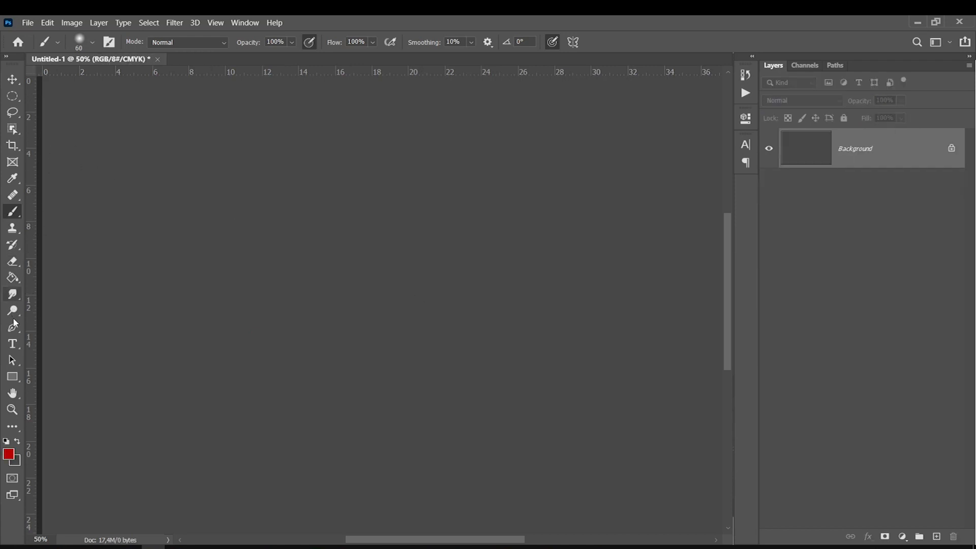
Step: Add the white text "texto" on the empty canvas in Impact Regular, all caps, with tracking -50
click(12, 343)
drag(131, 144, 468, 338)
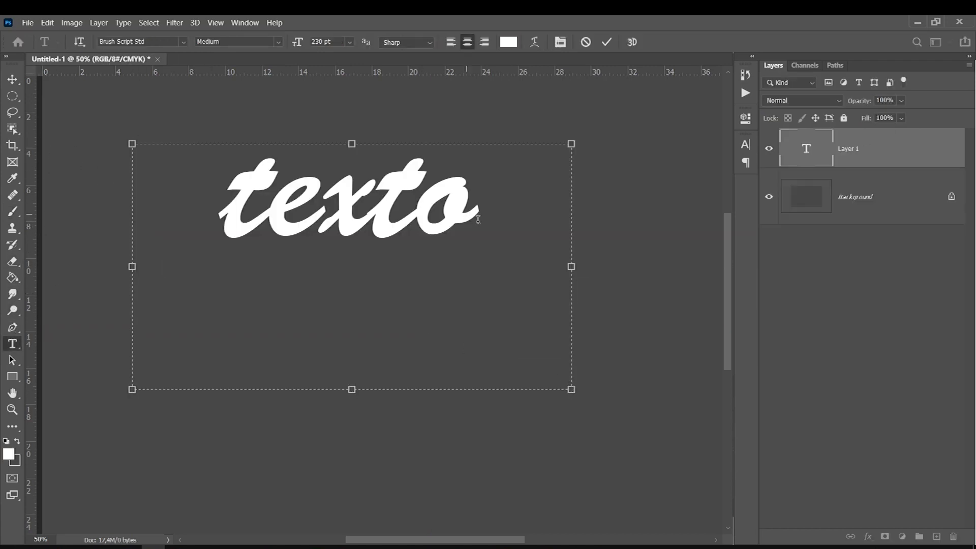
key(ctrl+a)
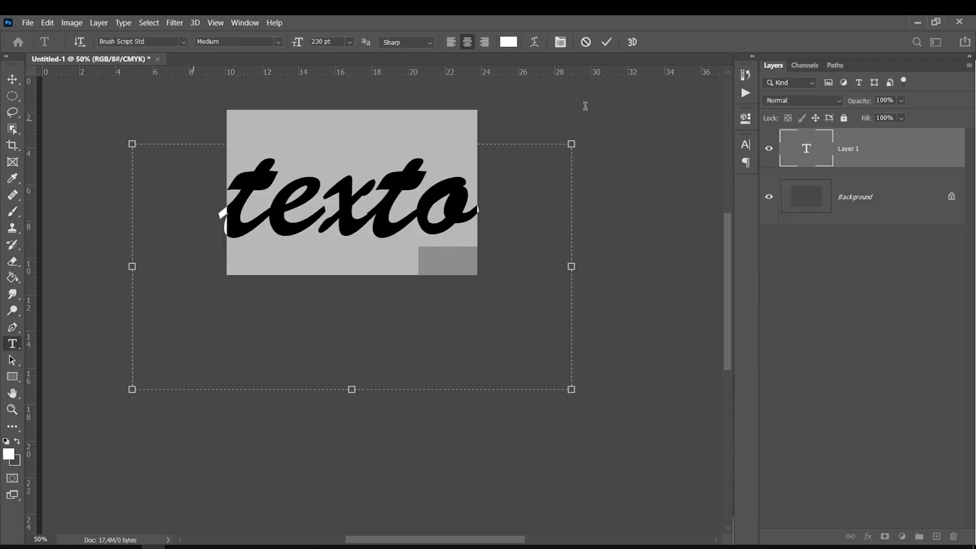
click(746, 144)
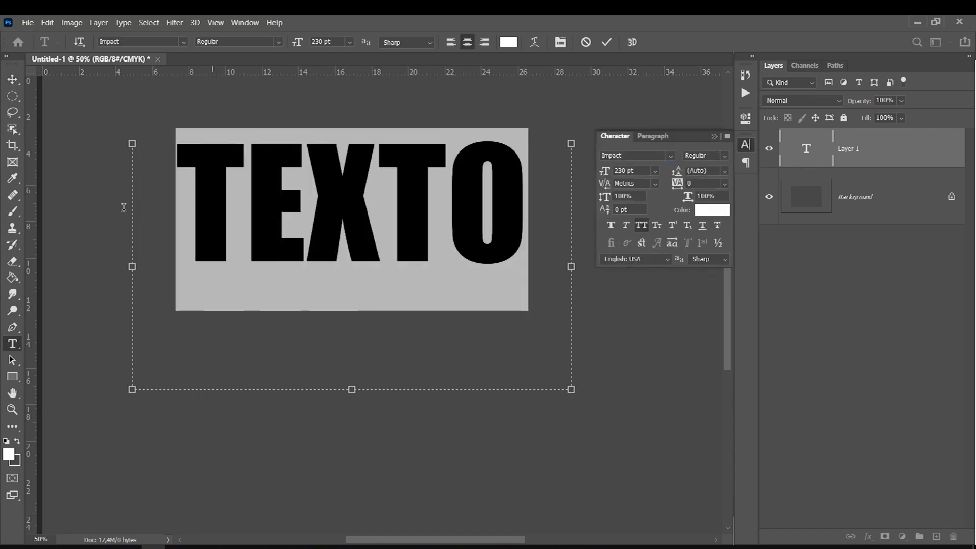
drag(687, 199, 688, 198)
click(727, 185)
click(714, 215)
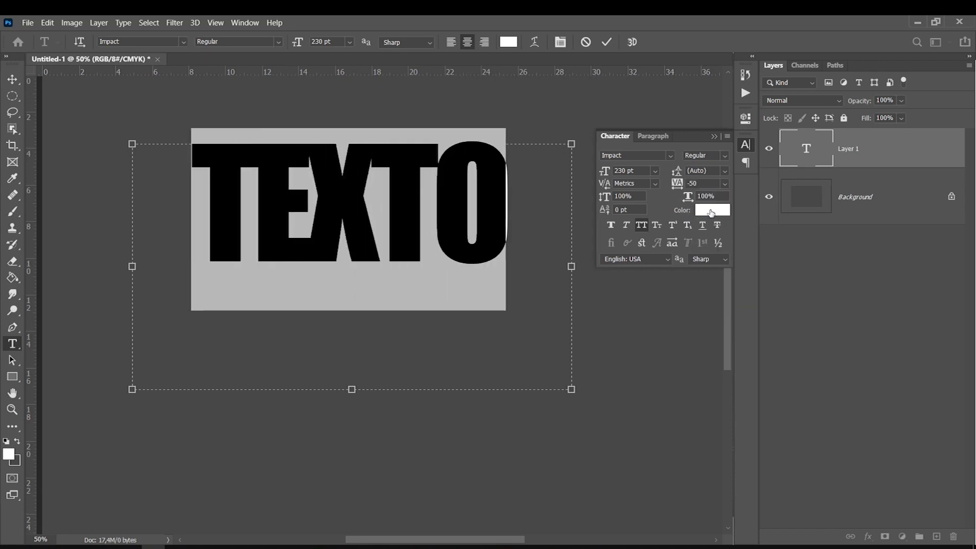
click(12, 96)
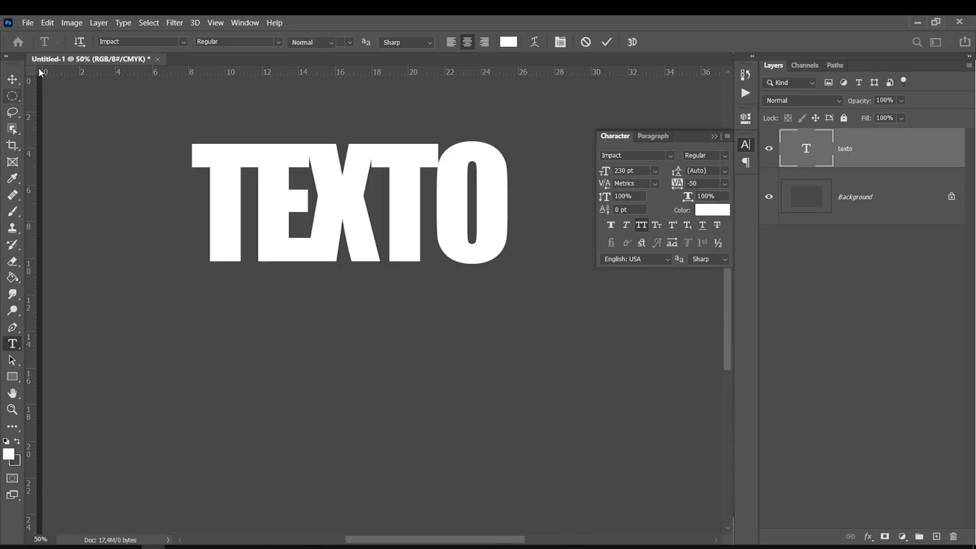
Step: Scale the text to 89.41% and move it to the upper middle of the canvas
click(715, 136)
key(ctrl+t)
key(ctrl+minus)
drag(275, 218, 333, 218)
drag(227, 340, 259, 328)
key(Return)
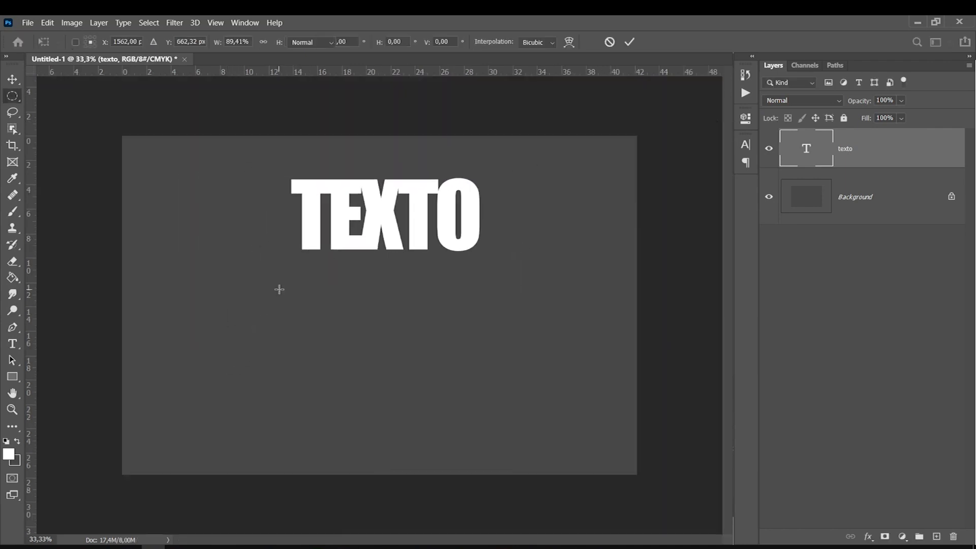
Step: Duplicate the TEXTO layer three times, stacking each copy directly beneath the previous one so the letters touch
key(ctrl+j)
key(ctrl+t)
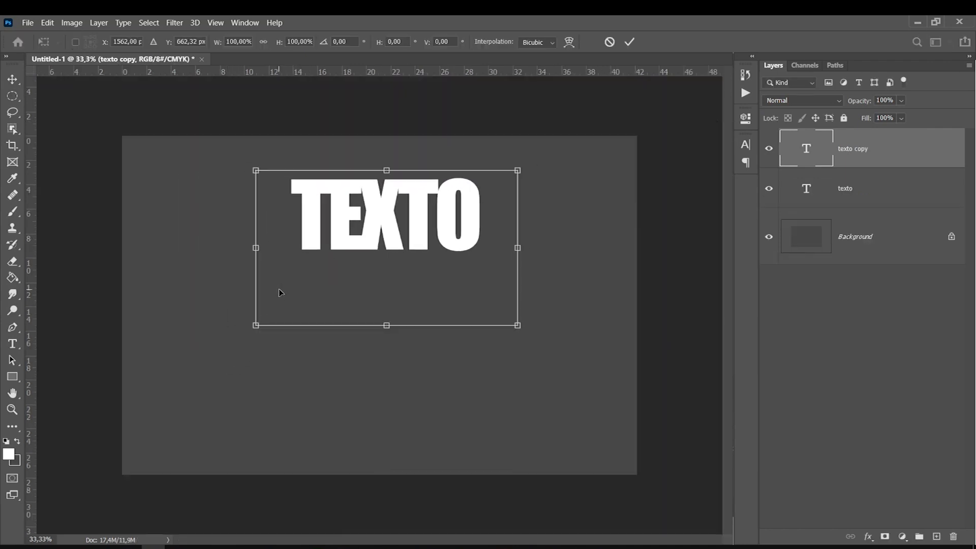
drag(300, 242, 300, 310)
key(Return)
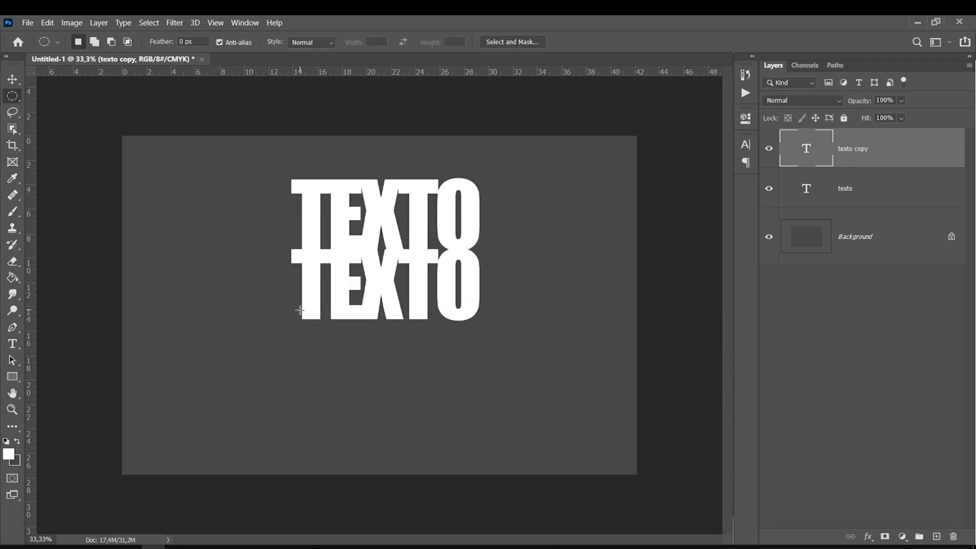
key(ctrl+j)
key(ctrl+t)
drag(309, 306, 306, 377)
key(Return)
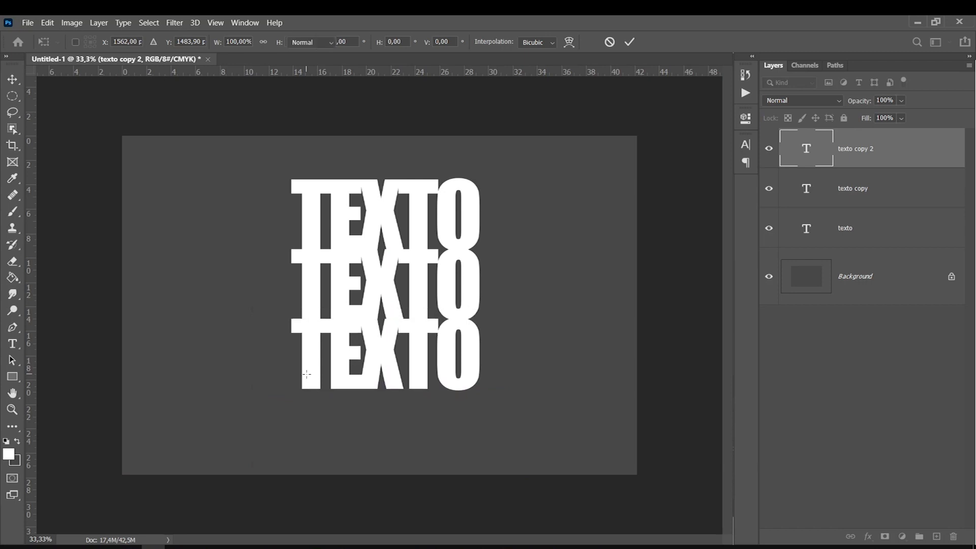
key(ctrl+j)
key(ctrl+t)
drag(307, 377, 297, 465)
key(Return)
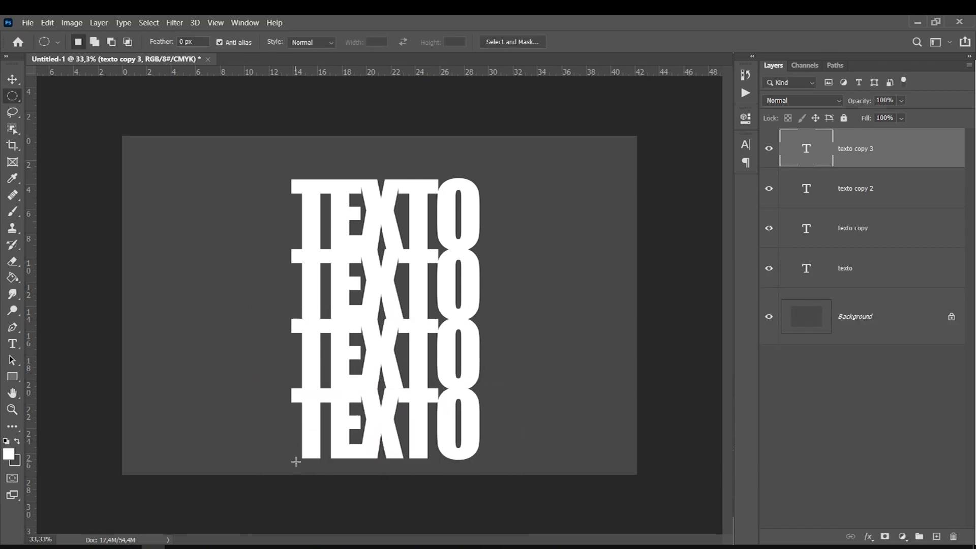
Step: Rasterize the four stacked TEXTO layers and convert them together into one smart object
shift+click(839, 265)
key(ctrl+e)
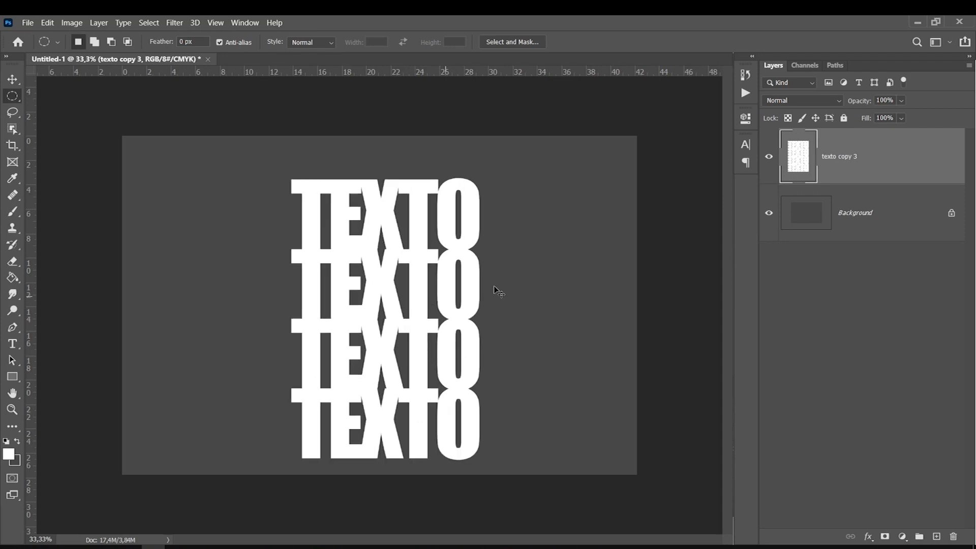
key(ctrl+z)
right_click(863, 256)
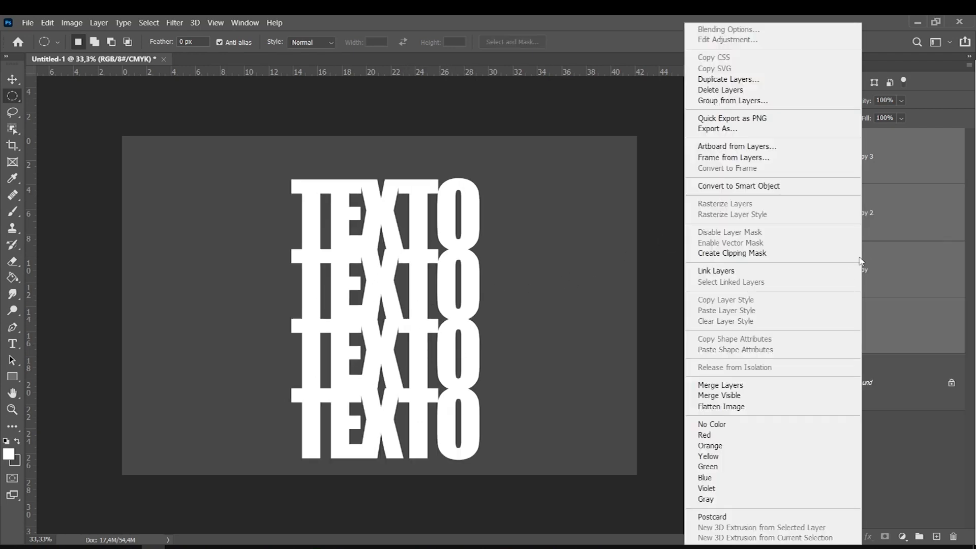
click(749, 186)
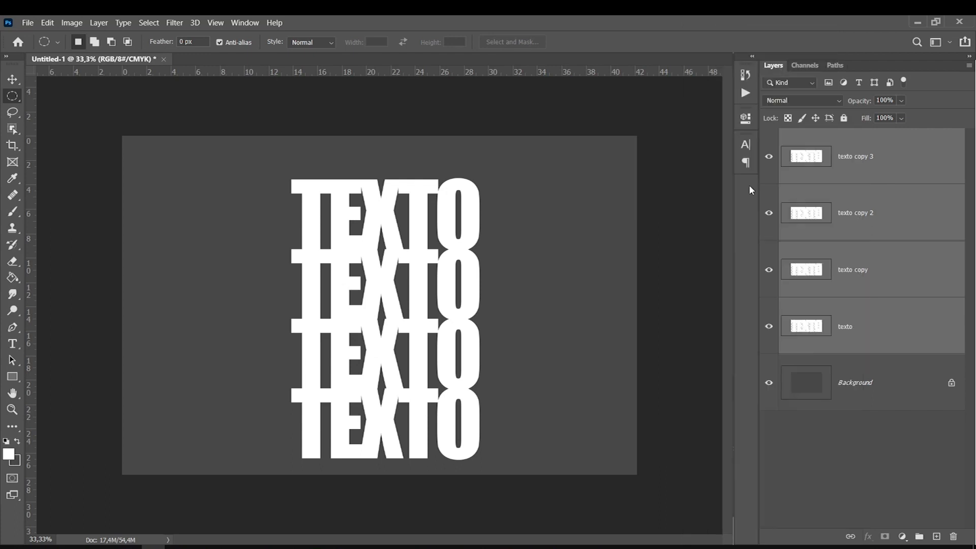
Step: Open the contents of the TEXTO smart object and return to the Untitled-1 document
double_click(861, 169)
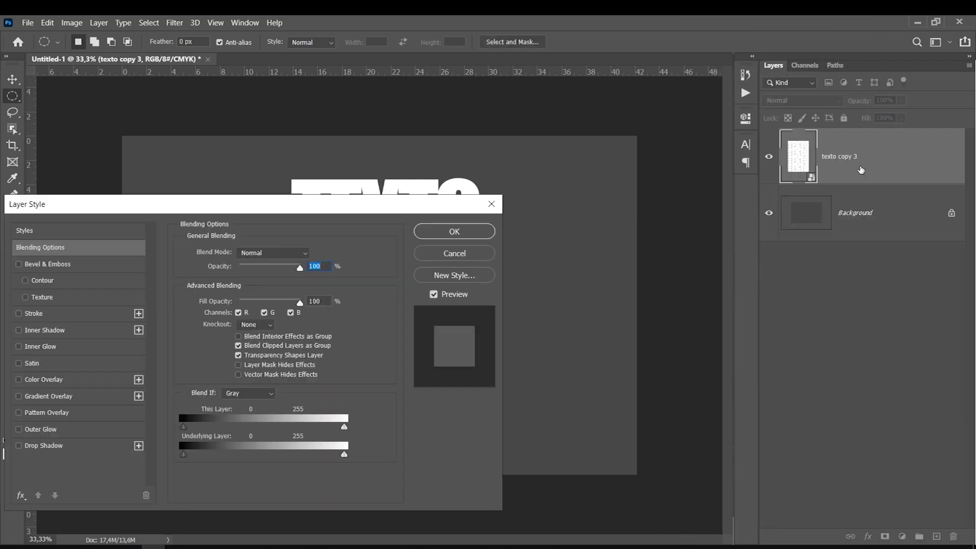
click(491, 204)
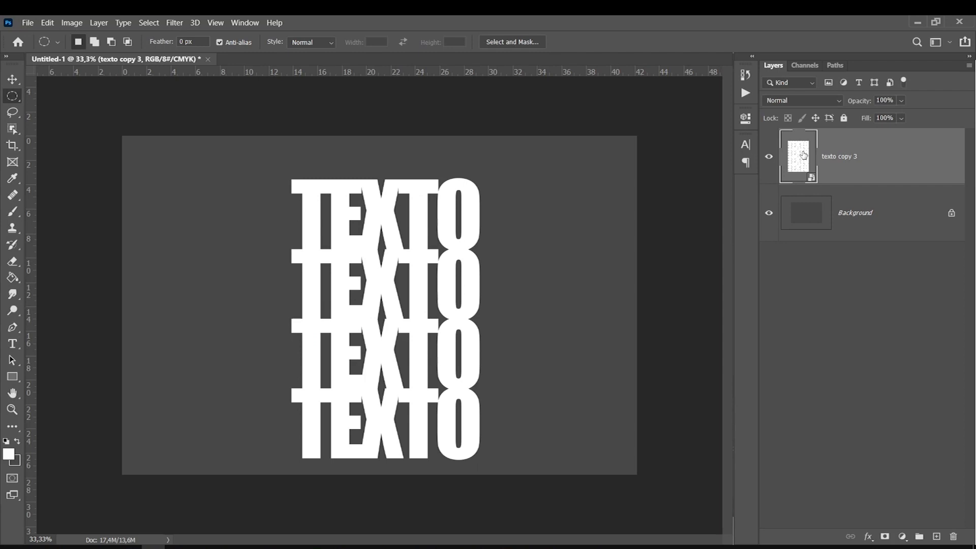
double_click(805, 156)
click(522, 237)
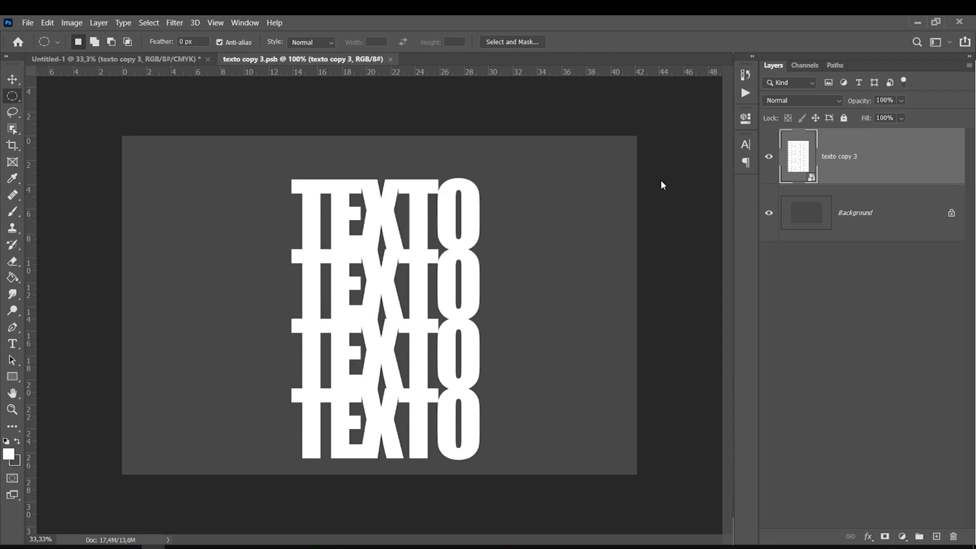
click(175, 59)
Step: Move the TEXTO smart object slightly up and to the right on the canvas
key(ctrl+t)
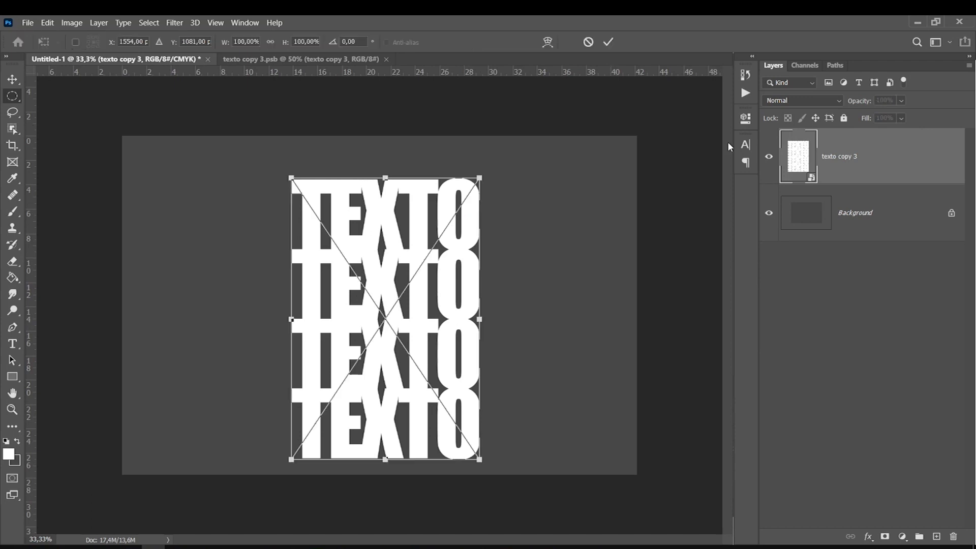
drag(336, 350, 343, 336)
key(Return)
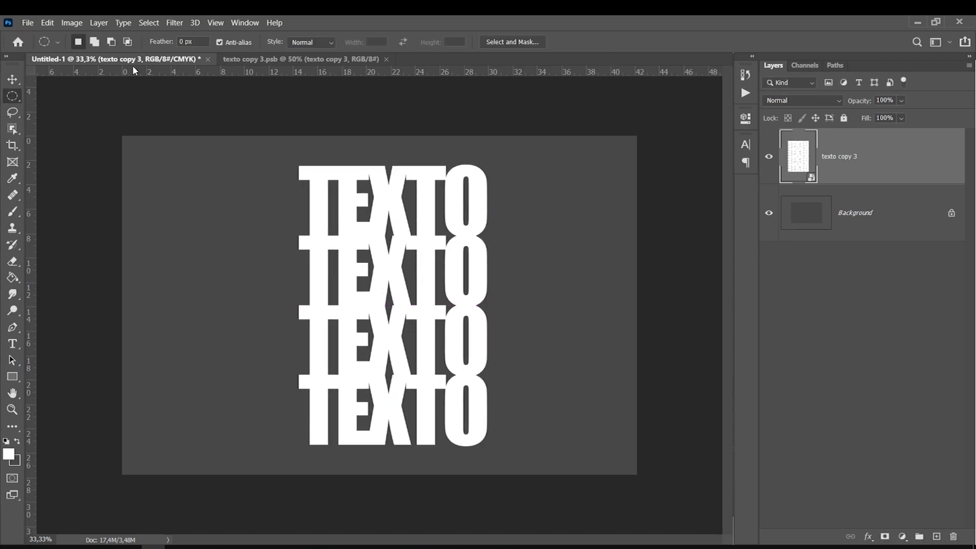
Step: Apply a Wave warp to the TEXTO smart object with a bend of about 53.4%
key(ctrl+t)
click(548, 43)
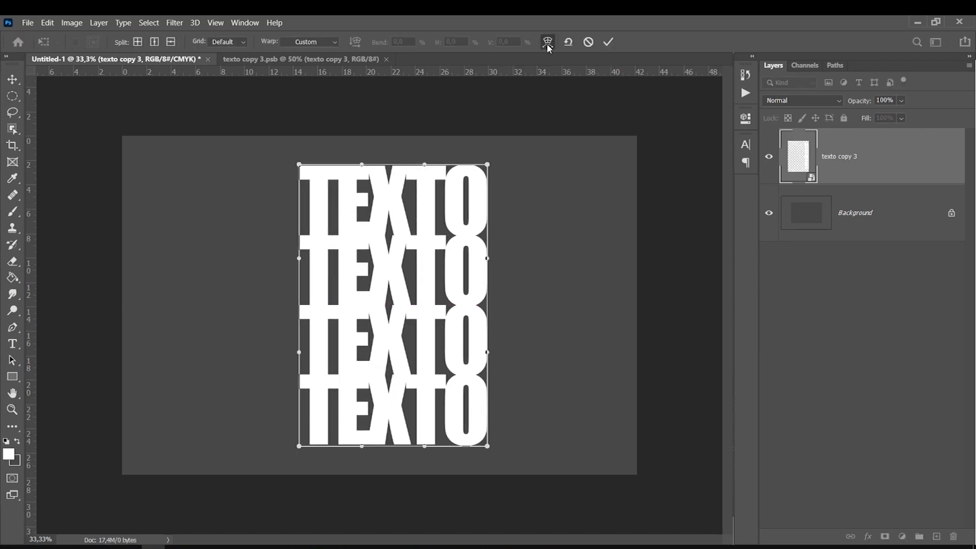
click(294, 43)
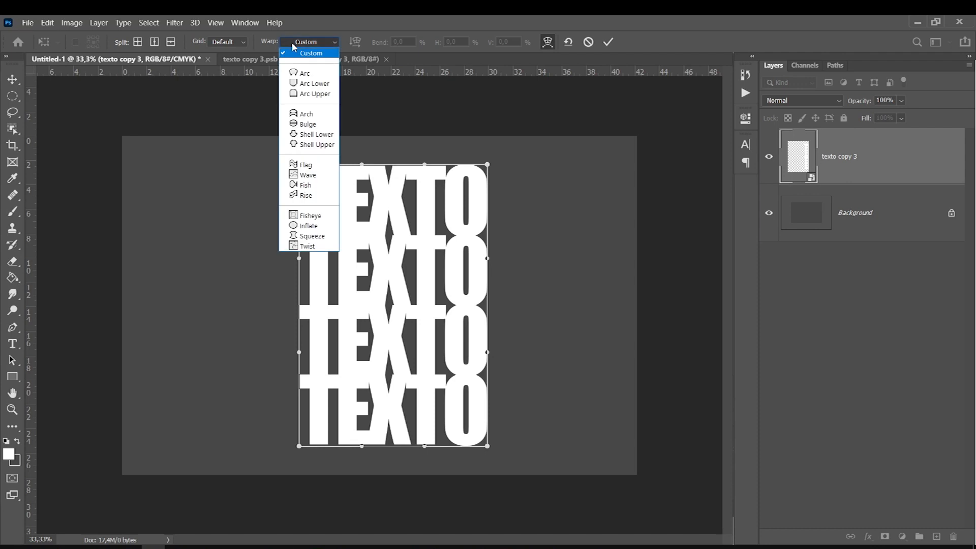
click(300, 175)
drag(430, 274, 432, 269)
mouse_move(347, 331)
mouse_down()
mouse_move(345, 280)
mouse_move(346, 333)
mouse_up()
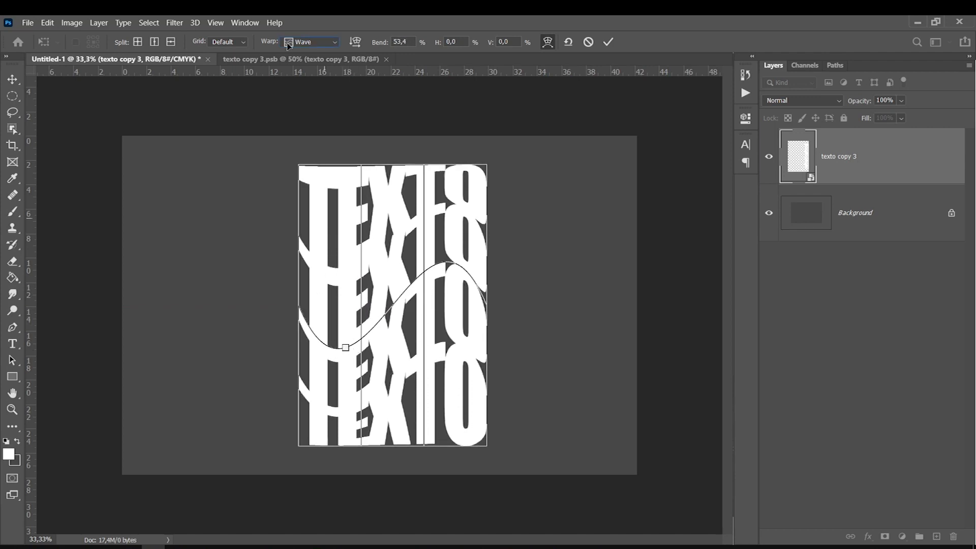
Step: Try the Flag warp on the lettering, then return to Wave with a bend of about 37.4% and apply it
click(288, 45)
click(302, 164)
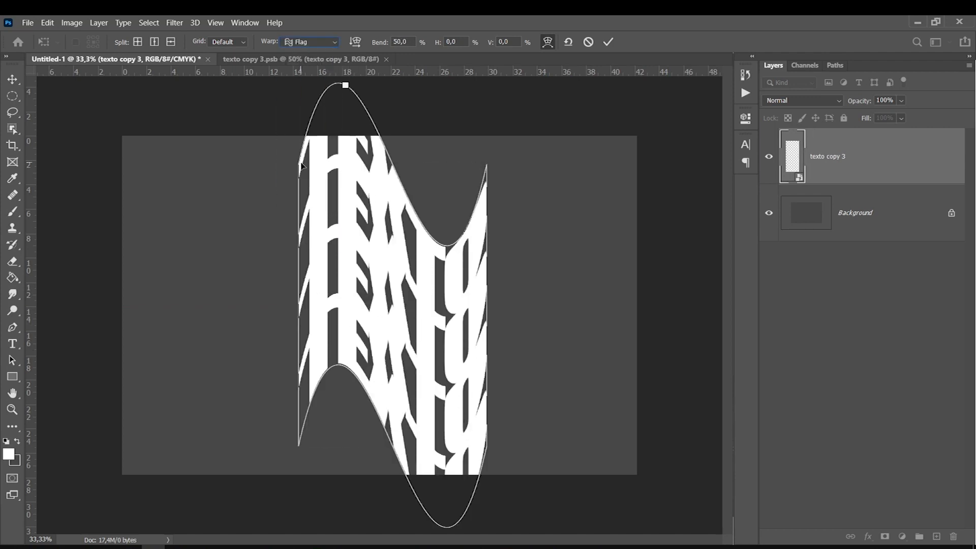
click(312, 45)
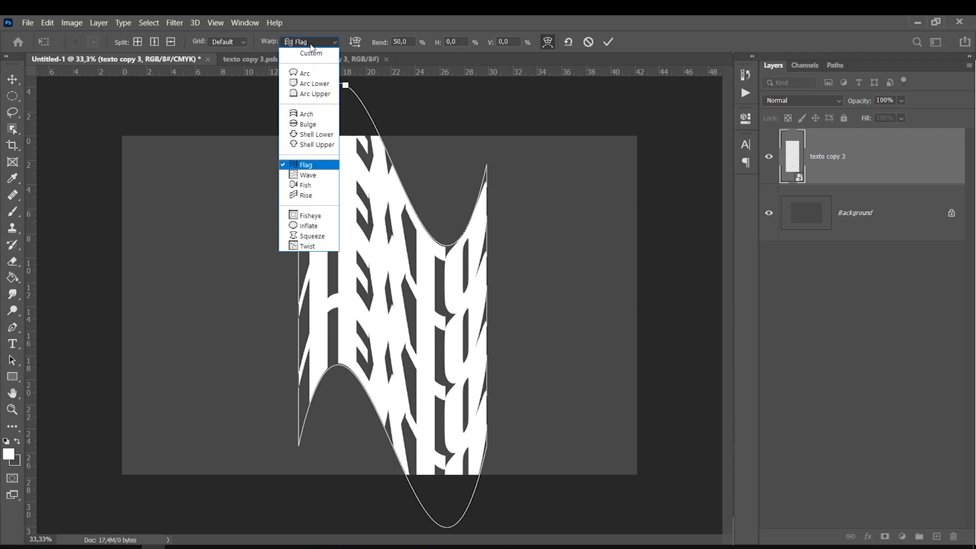
click(304, 175)
mouse_move(346, 346)
mouse_down()
mouse_move(346, 321)
mouse_move(345, 349)
mouse_move(348, 330)
mouse_up()
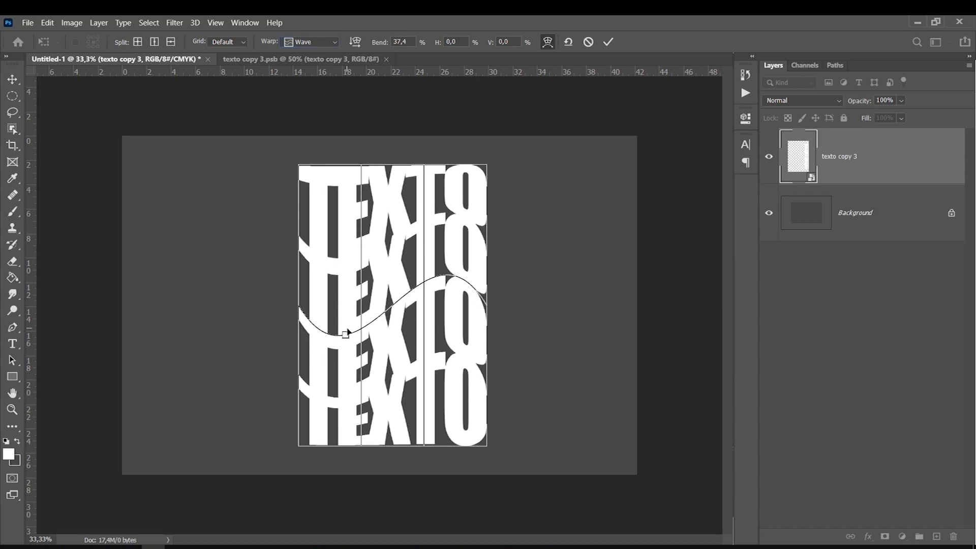
click(13, 95)
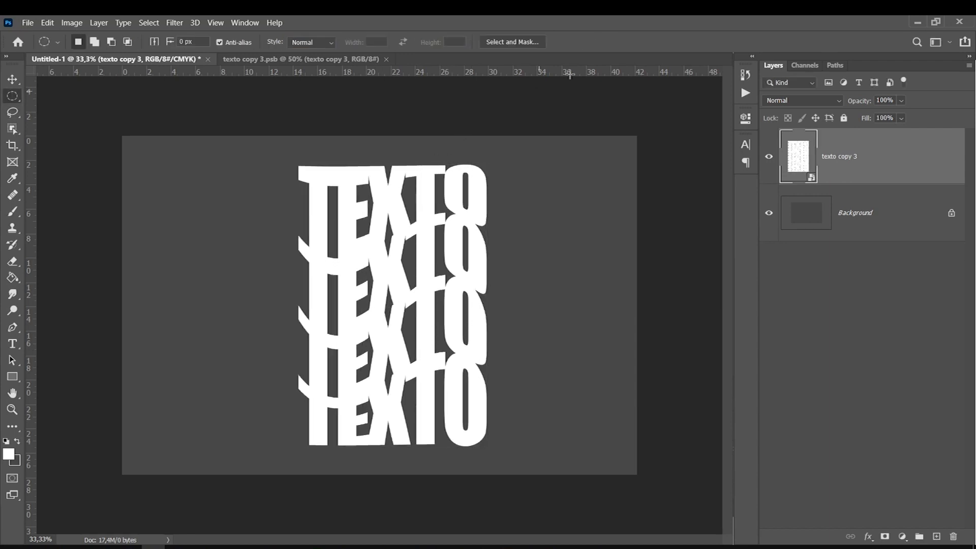
Step: Open the smart object's contents and recolor the second TEXTO row red
key(ctrl+t)
right_click(12, 98)
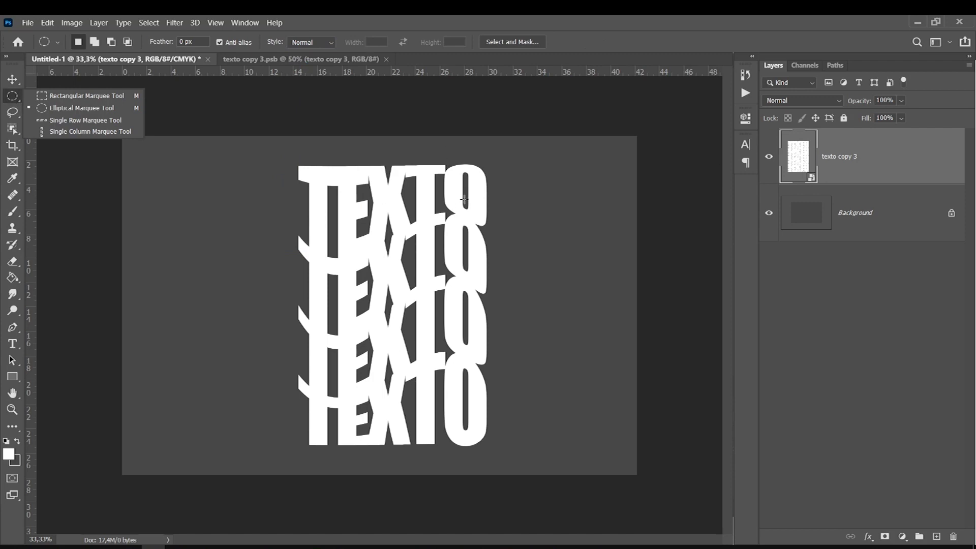
double_click(796, 160)
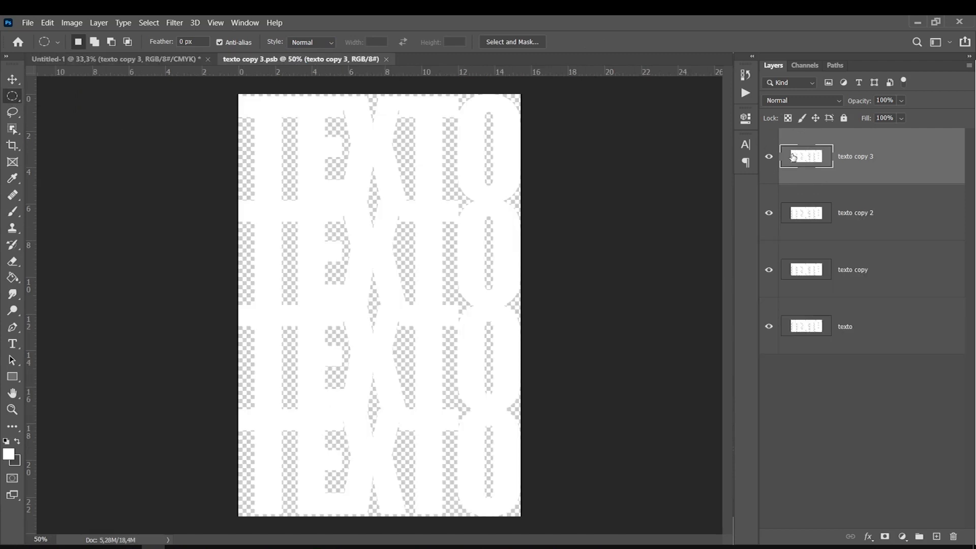
click(12, 344)
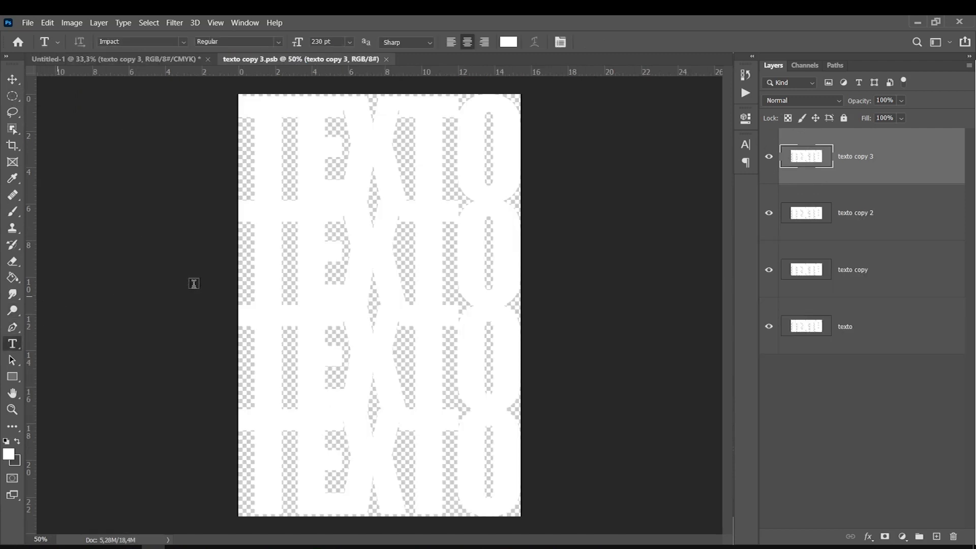
click(834, 219)
click(769, 213)
click(769, 213)
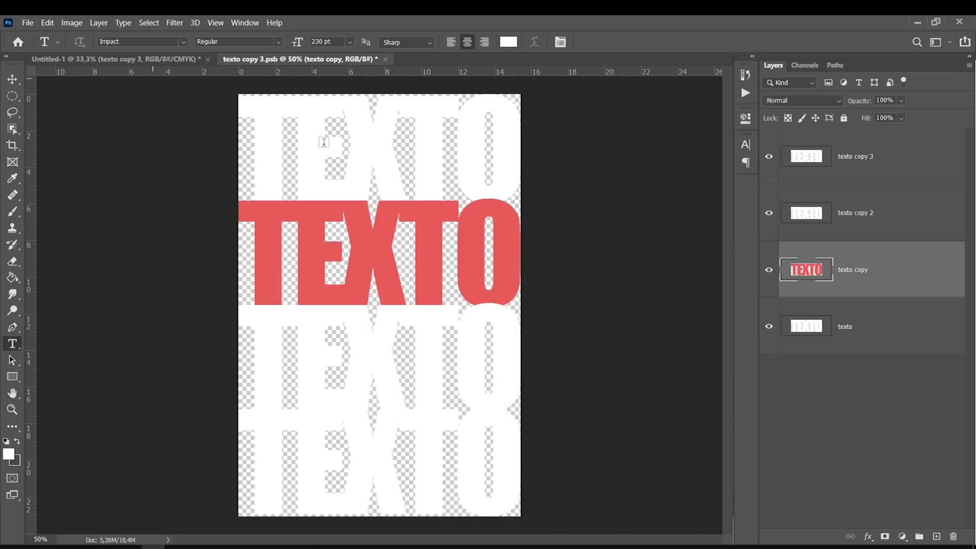
Step: Save the edited smart object contents and return to the Untitled-1 document
click(27, 23)
click(37, 157)
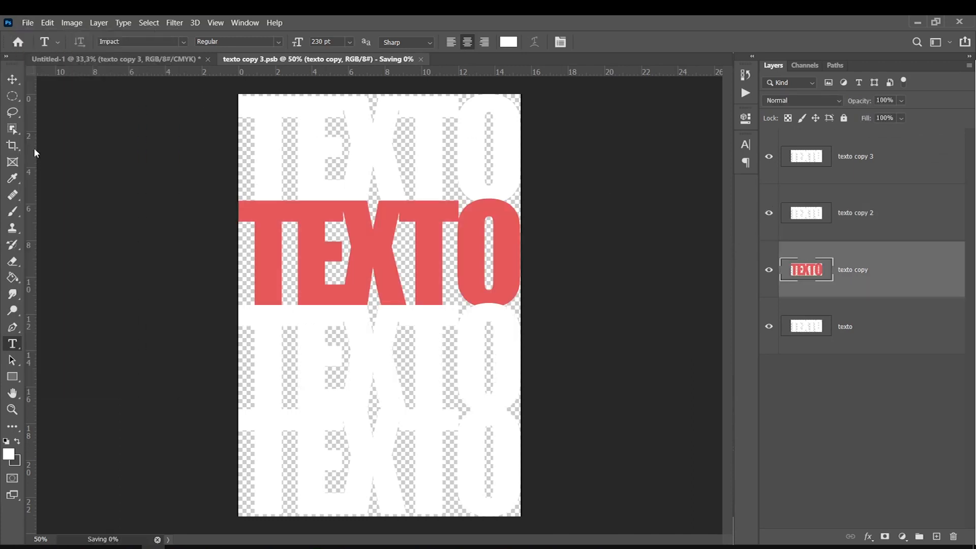
click(125, 60)
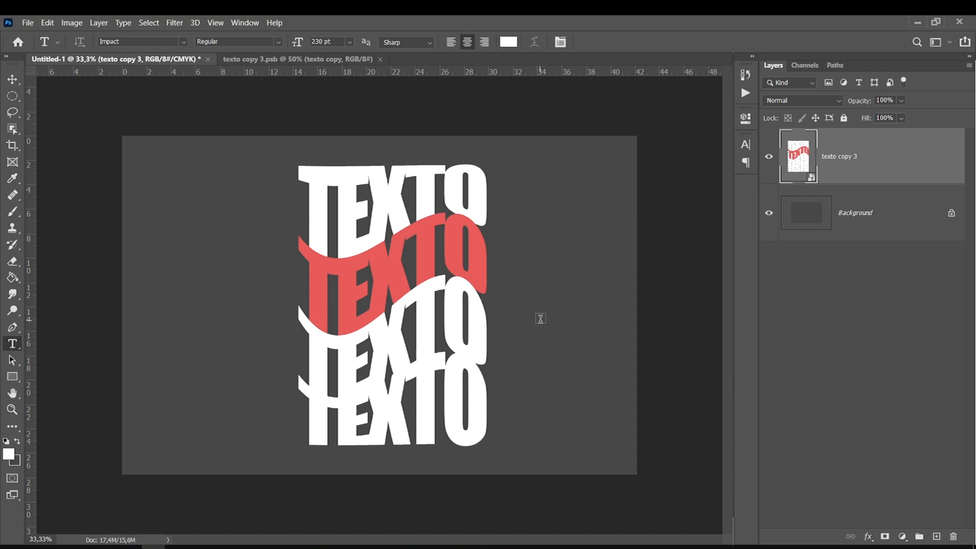
Step: Revert the document history to the four stacked, editable TEXTO text layers before they were rasterized
click(745, 76)
click(644, 147)
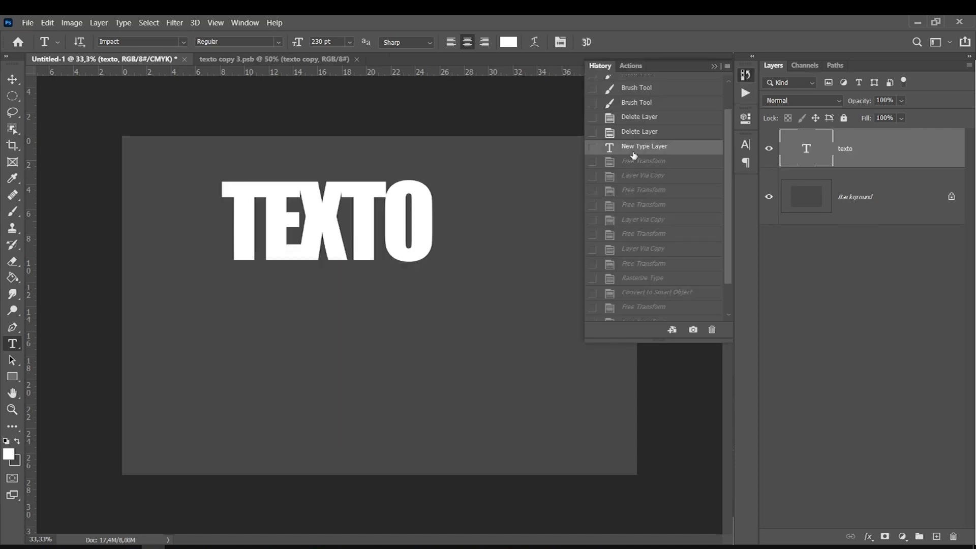
click(636, 161)
click(631, 175)
click(626, 190)
click(635, 248)
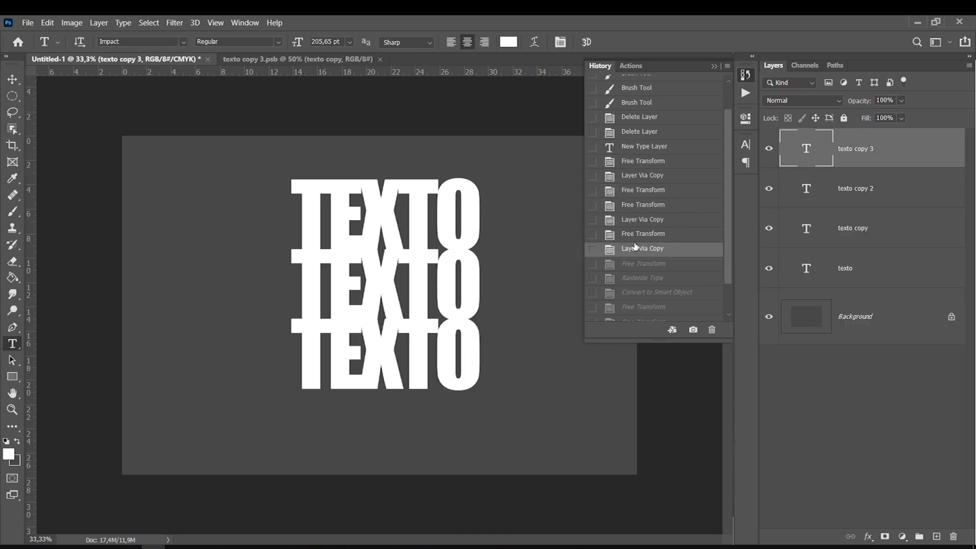
click(632, 278)
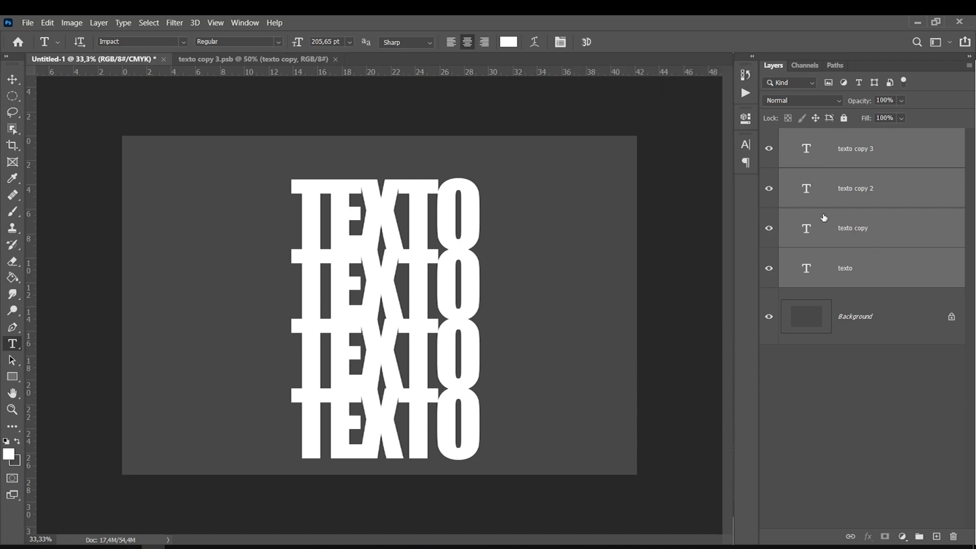
Step: Convert the four selected TEXTO text layers into one smart object and open its contents
right_click(894, 218)
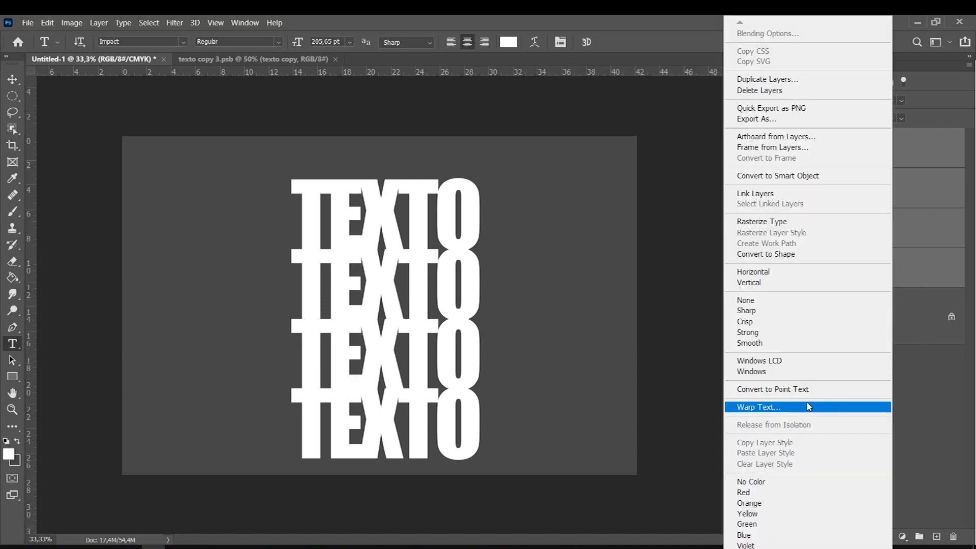
click(792, 176)
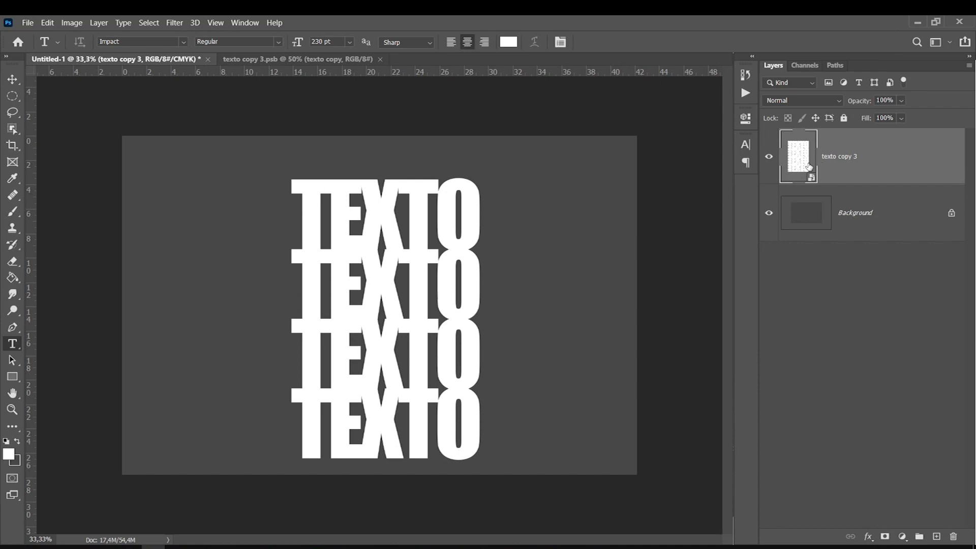
double_click(804, 166)
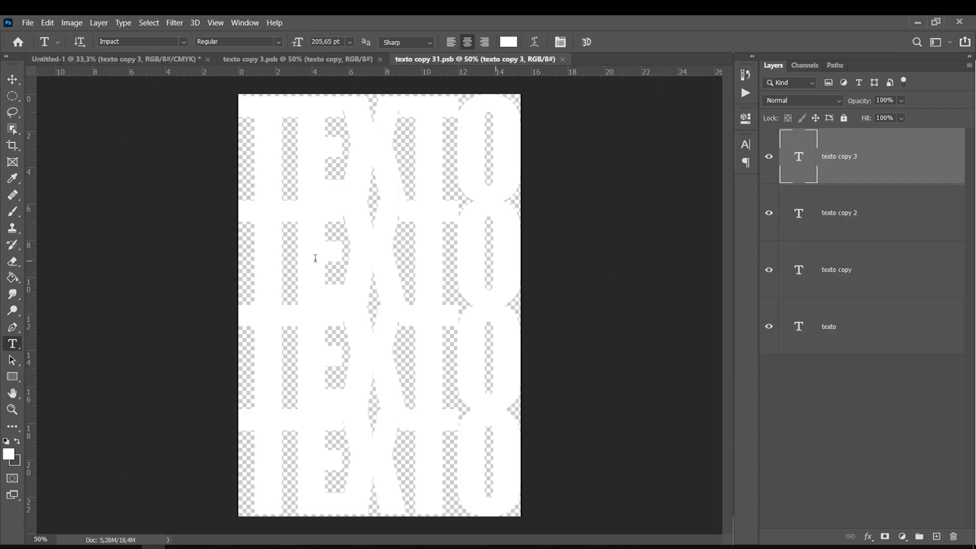
Step: Check that the second row's text can be edited inside the smart object, and return to the Untitled-1 document
click(342, 258)
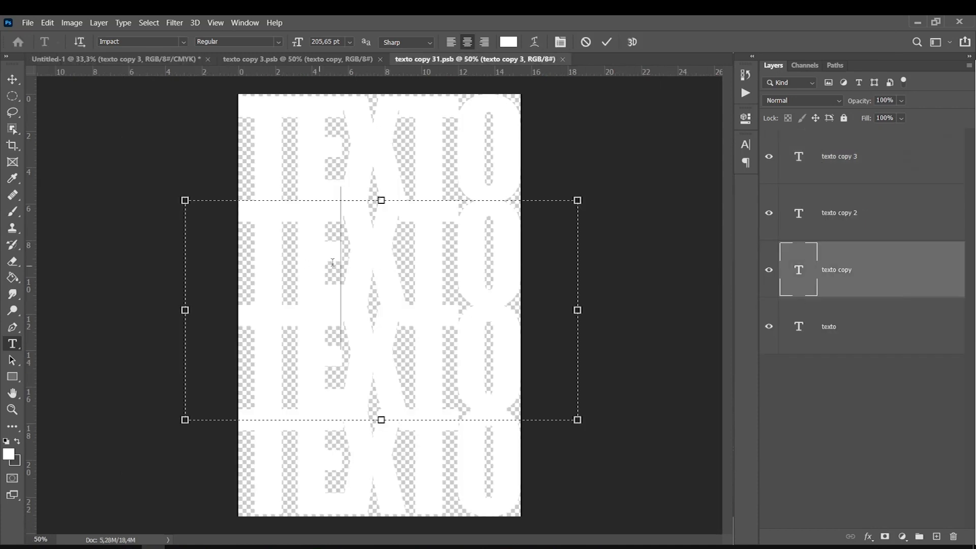
click(829, 151)
click(245, 60)
click(173, 60)
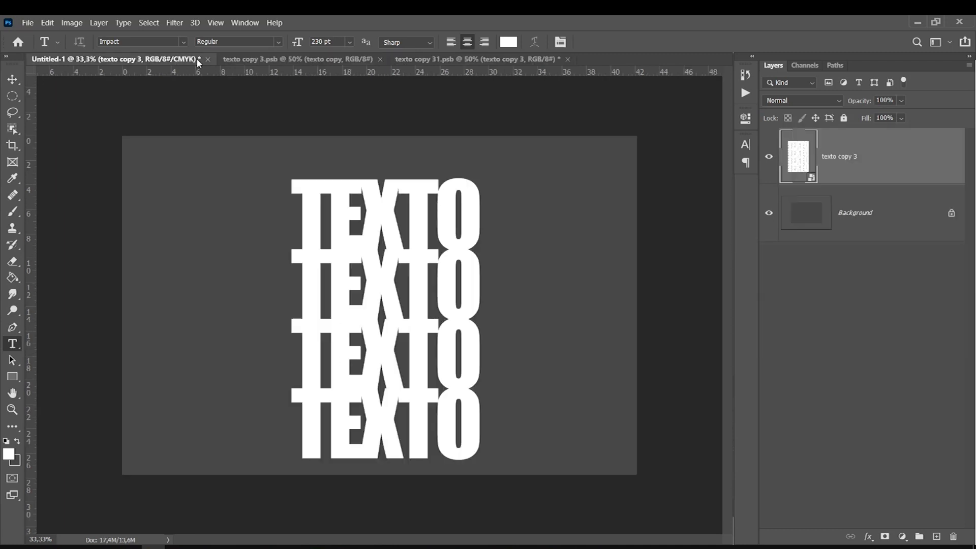
Step: Move the TEXTO smart object slightly upward to center it vertically on the canvas
key(ctrl+t)
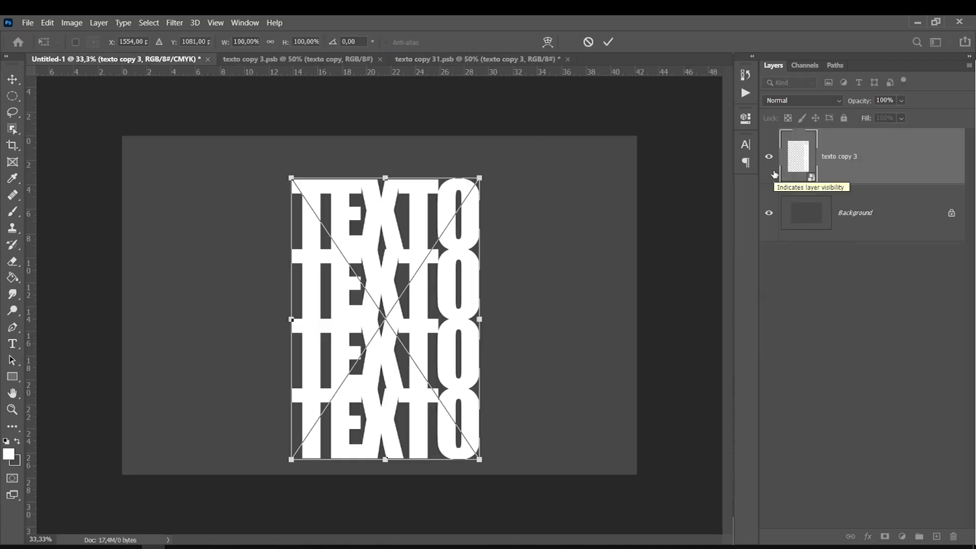
drag(330, 352, 330, 339)
key(Return)
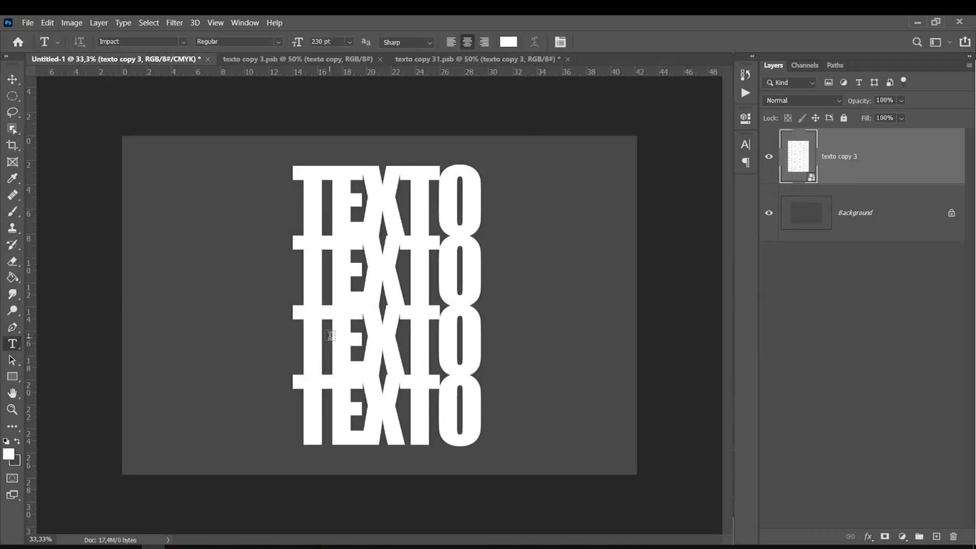
Step: Try Liquify on the stacked TEXTO smart object, pulling long vertical spikes through the letters with a 175-size brush, and undo it
click(175, 23)
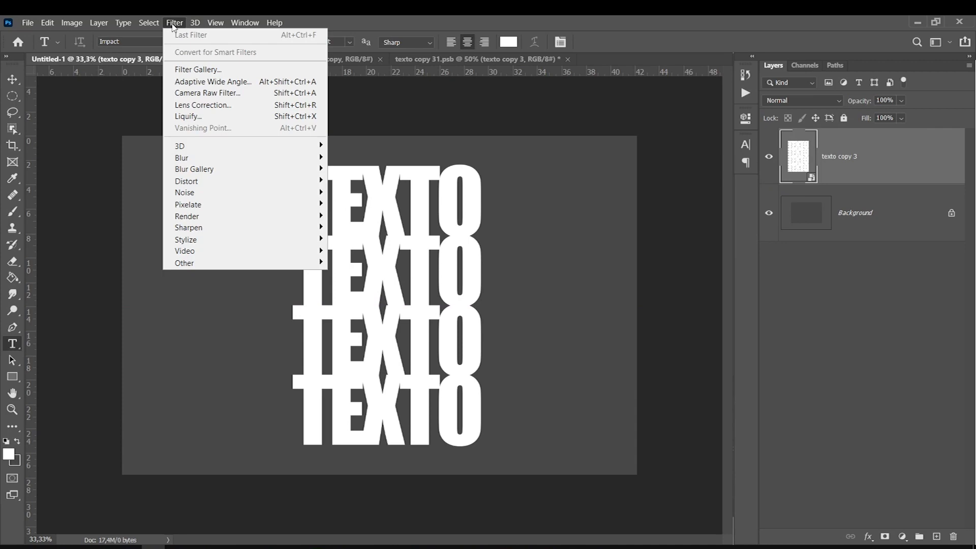
click(183, 116)
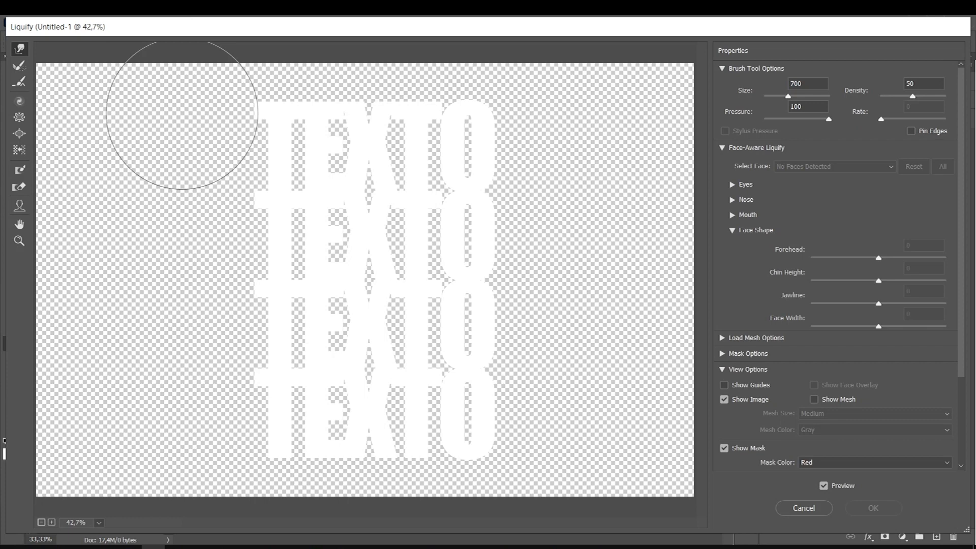
key(bracketleft)
key(bracketleft)
key(bracketleft)
key(bracketleft)
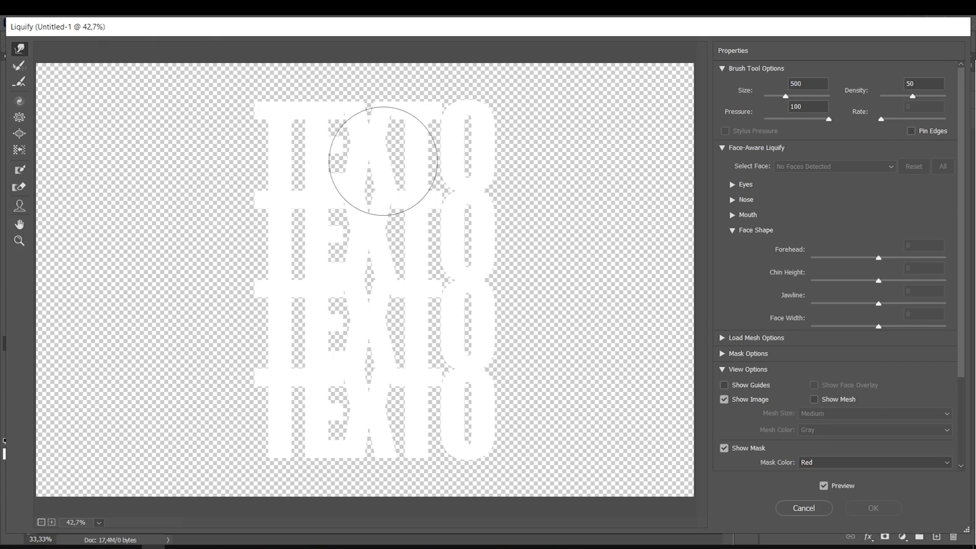
key(bracketleft)
key(bracketleft)
key(bracketleft)
key(bracketleft)
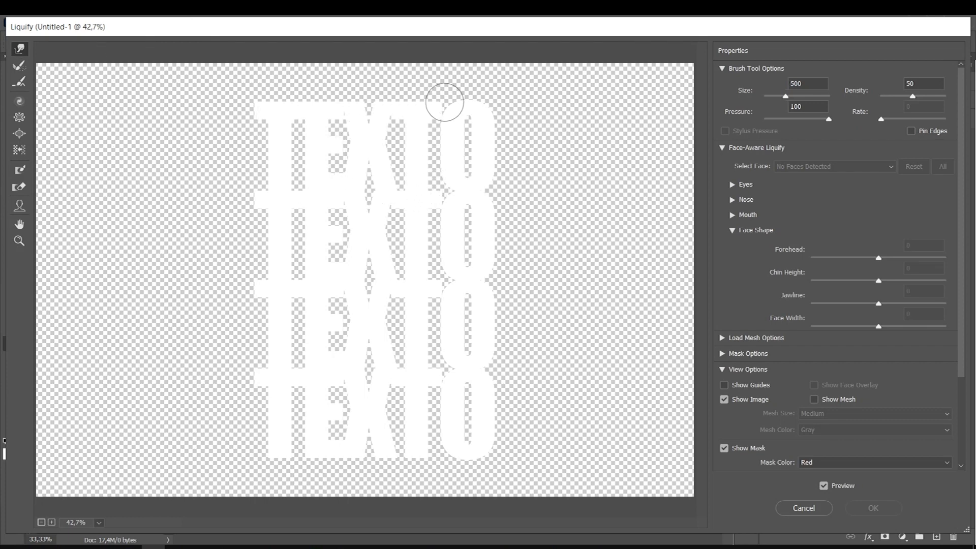
drag(442, 94, 424, 496)
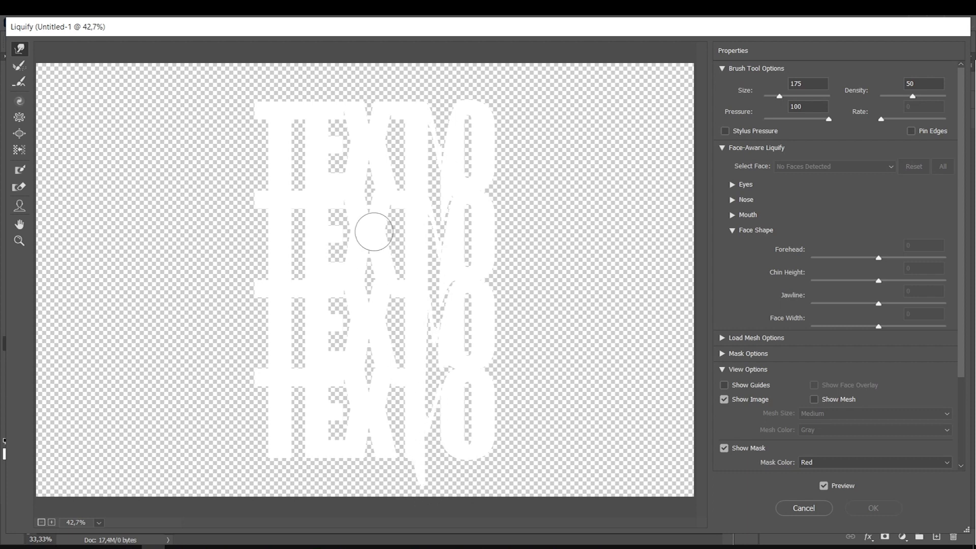
drag(370, 84, 360, 450)
mouse_move(302, 108)
mouse_down()
mouse_move(295, 136)
mouse_move(308, 498)
mouse_up()
drag(327, 403, 342, 58)
drag(484, 474, 484, 56)
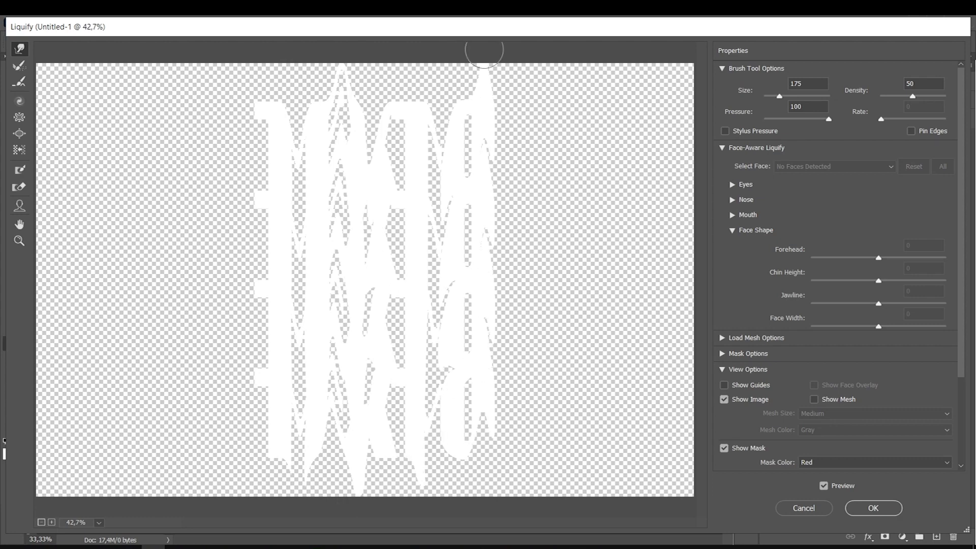
click(867, 507)
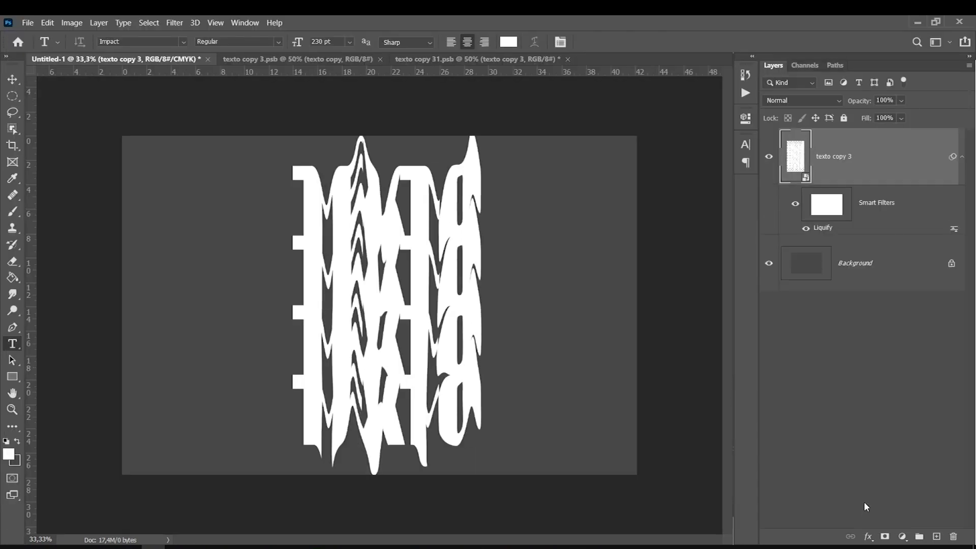
key(ctrl+z)
Step: Reopen Liquify on the TEXTO smart object and nudge the first row's second T and the last row's lower edges slightly downward
click(175, 23)
click(181, 119)
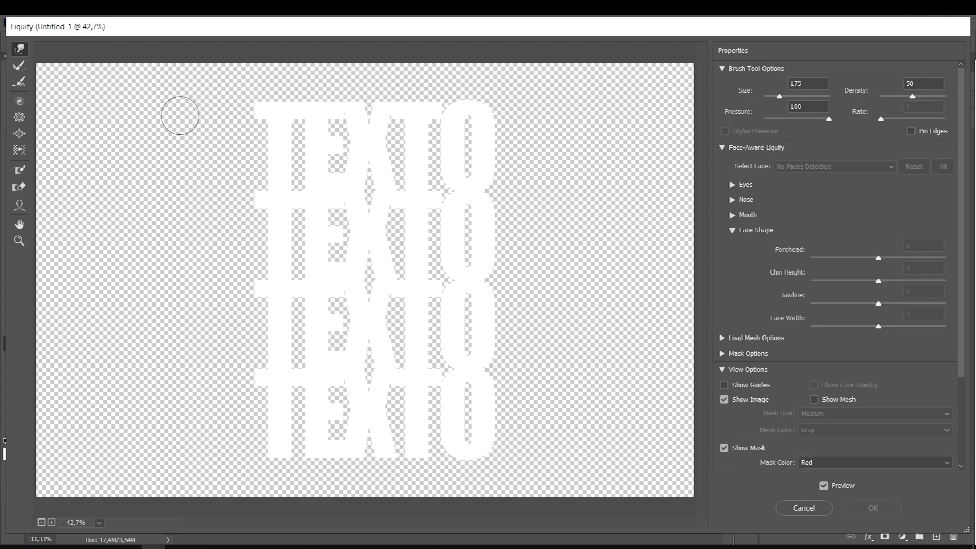
key(bracketright)
key(bracketright)
key(bracketright)
key(bracketright)
drag(435, 109, 436, 120)
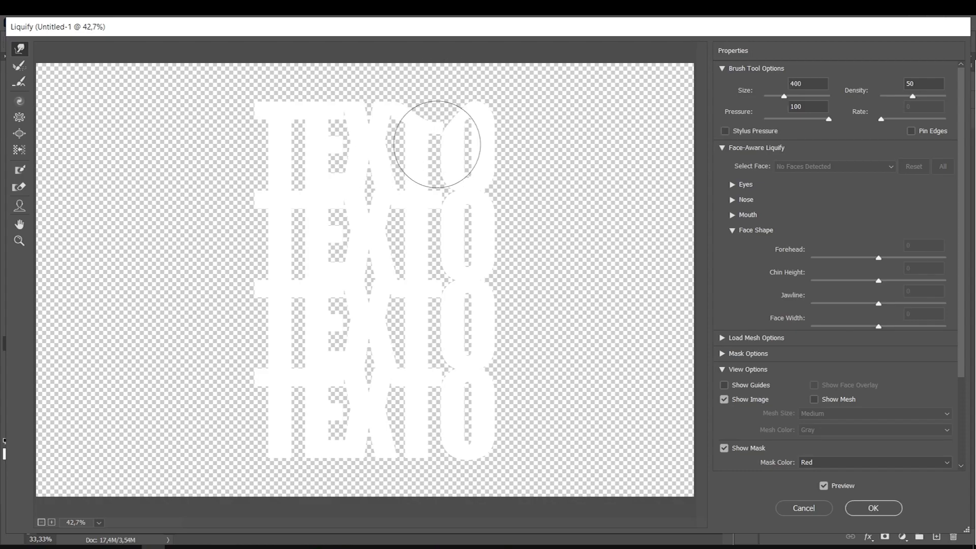
key(bracketleft)
key(bracketleft)
key(bracketleft)
drag(430, 448, 429, 476)
key(bracketleft)
key(bracketright)
key(bracketright)
drag(342, 377, 349, 476)
Step: Gently warp the E and X area of the upper rows with different brush sizes, apply Liquify, and undo the distortion
key(bracketright)
key(bracketright)
key(bracketright)
key(bracketright)
key(bracketright)
key(bracketright)
key(bracketright)
key(bracketright)
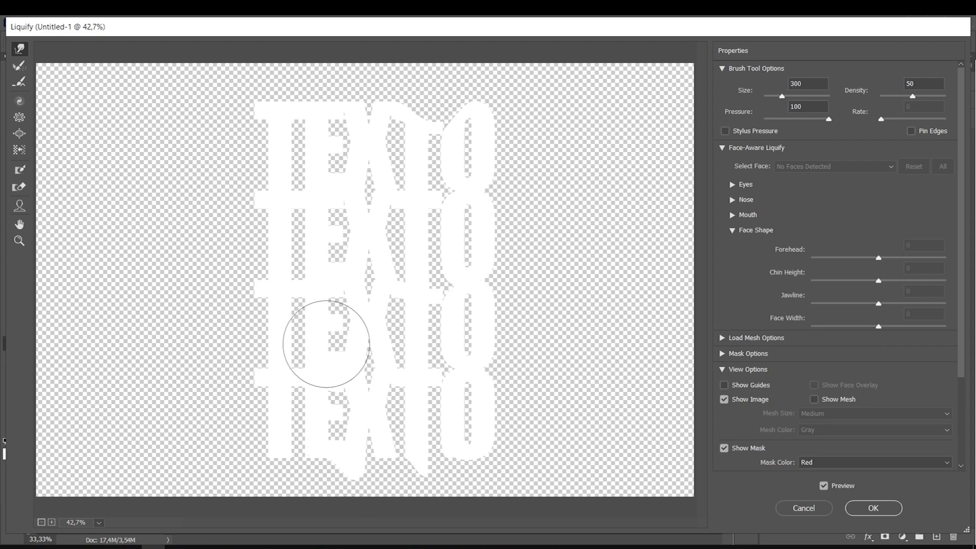
key(bracketright)
drag(350, 112, 351, 125)
key(bracketleft)
key(bracketleft)
drag(353, 260, 355, 274)
key(bracketleft)
key(bracketleft)
key(bracketleft)
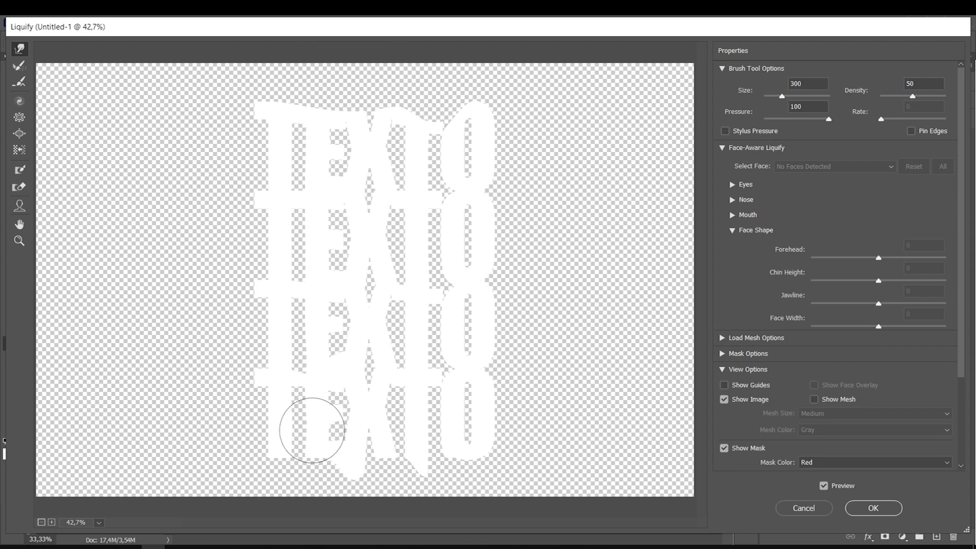
key(bracketleft)
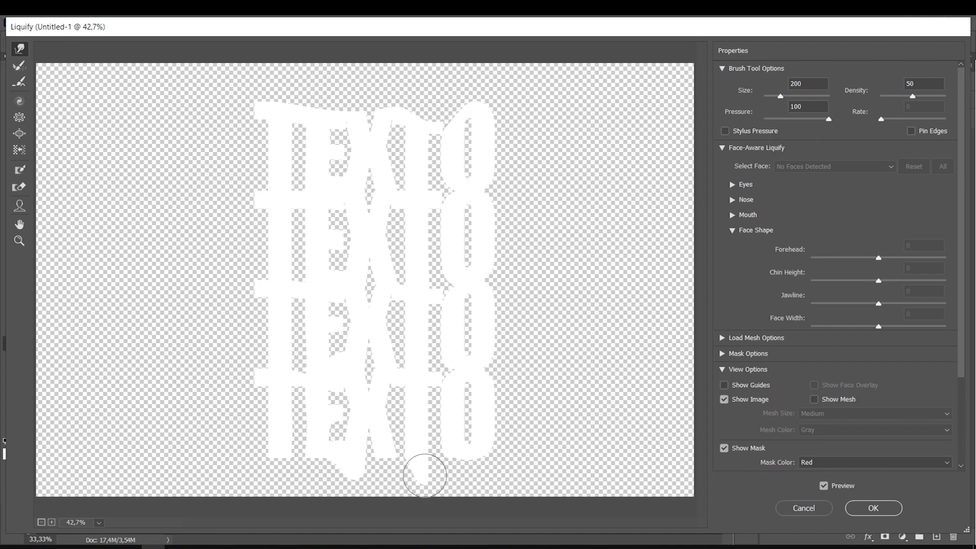
key(Return)
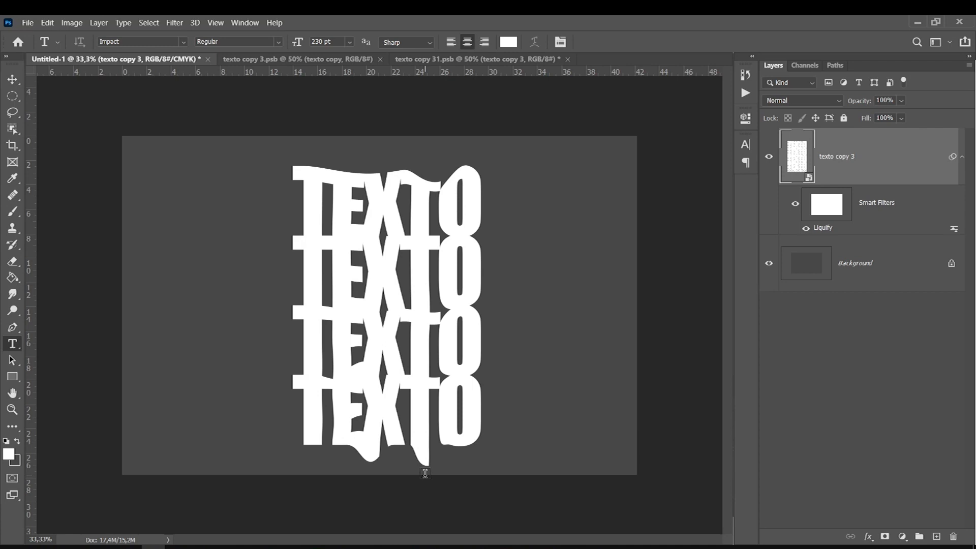
key(ctrl+z)
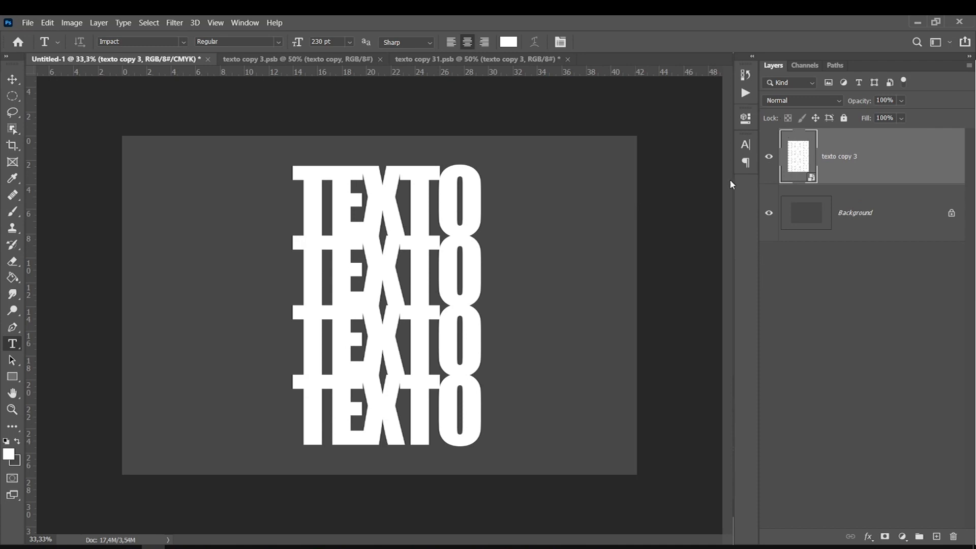
Step: Set the fill opacity of the TEXTO smart object layer to 0% in its blending options
double_click(840, 176)
drag(235, 210, 711, 156)
drag(769, 248, 708, 250)
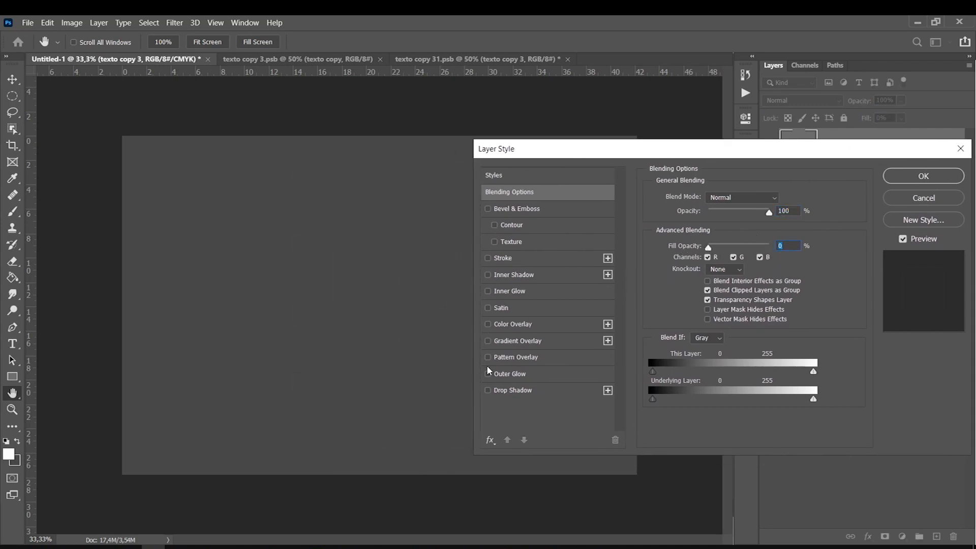
Step: Add an 8 px outside stroke in bright cyan-blue, hue 192, to the TEXTO smart object and apply the layer style
click(488, 258)
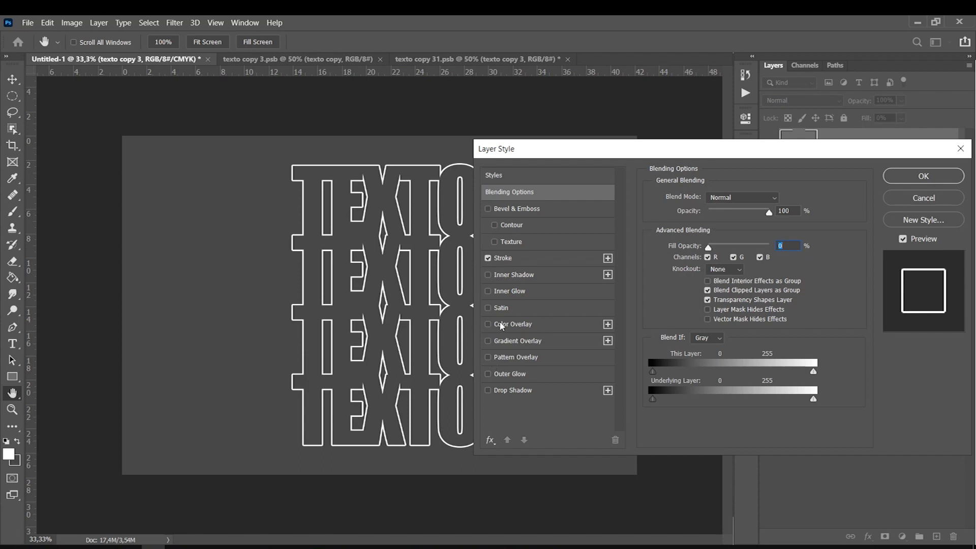
click(506, 260)
click(682, 288)
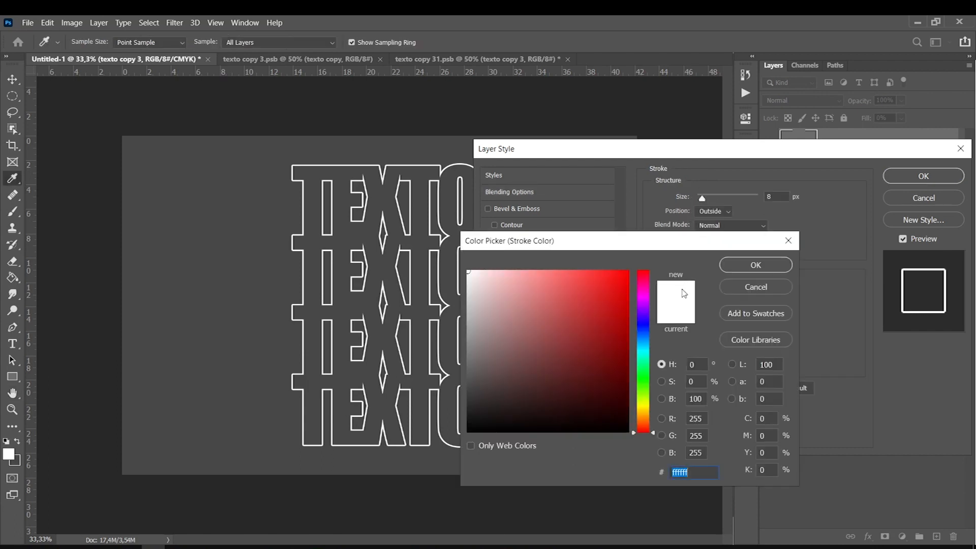
mouse_move(644, 341)
mouse_down()
mouse_move(642, 326)
mouse_move(644, 345)
mouse_up()
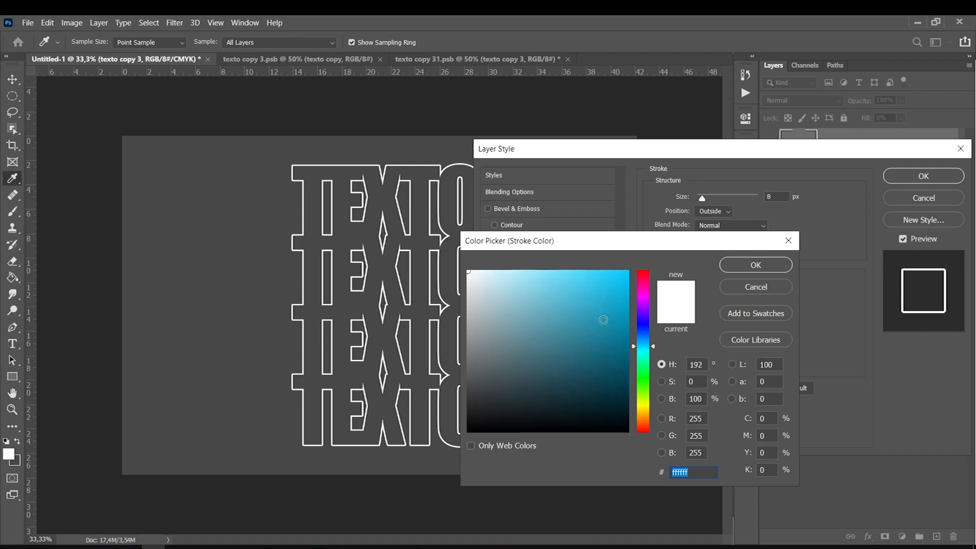
drag(604, 321, 658, 219)
click(753, 264)
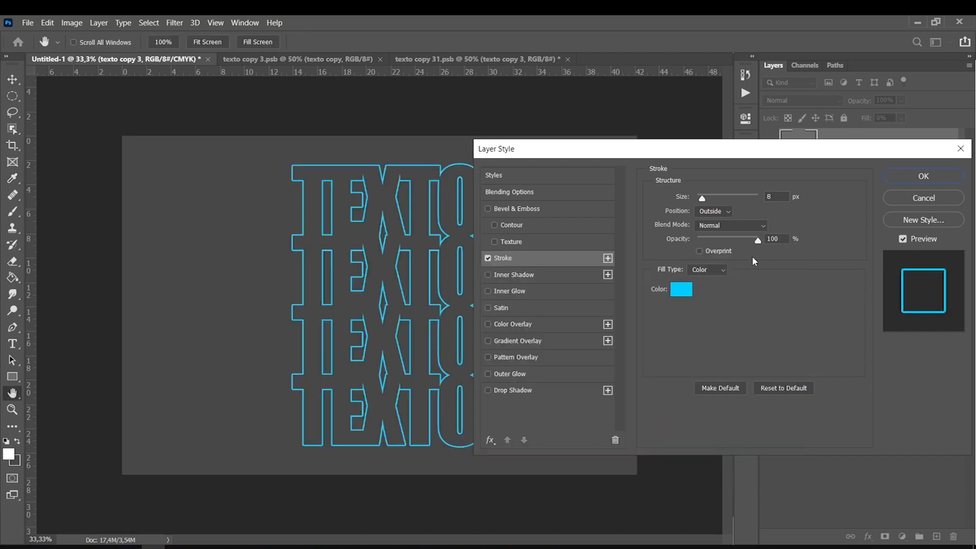
click(907, 182)
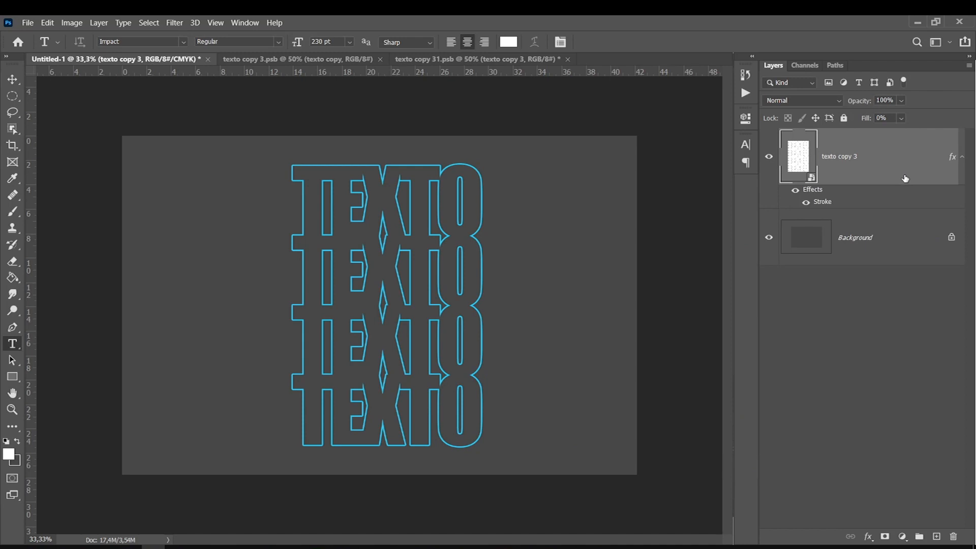
Step: Apply a Twirl distortion with an angle of about 29° to the outlined TEXTO smart object
click(171, 24)
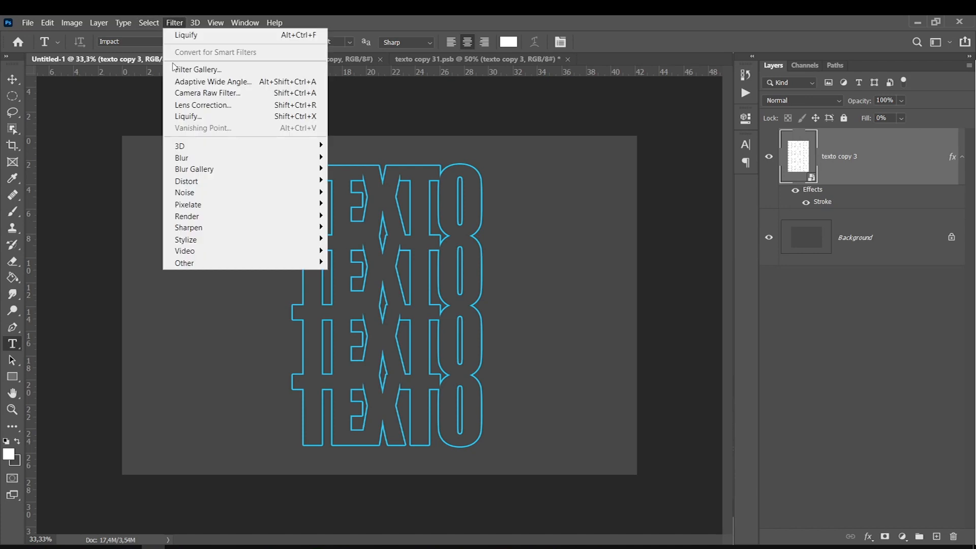
mouse_move(232, 184)
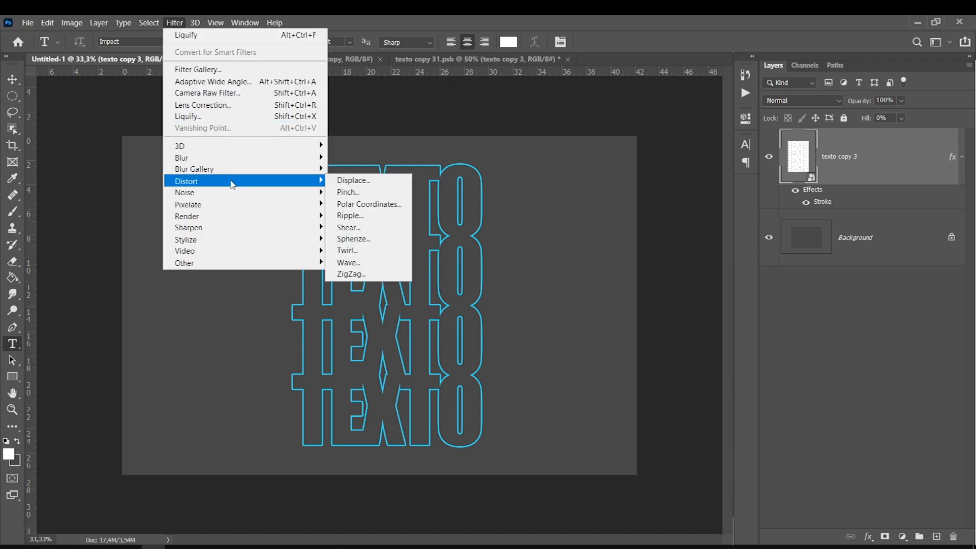
click(345, 252)
drag(549, 334, 545, 328)
drag(482, 275, 487, 292)
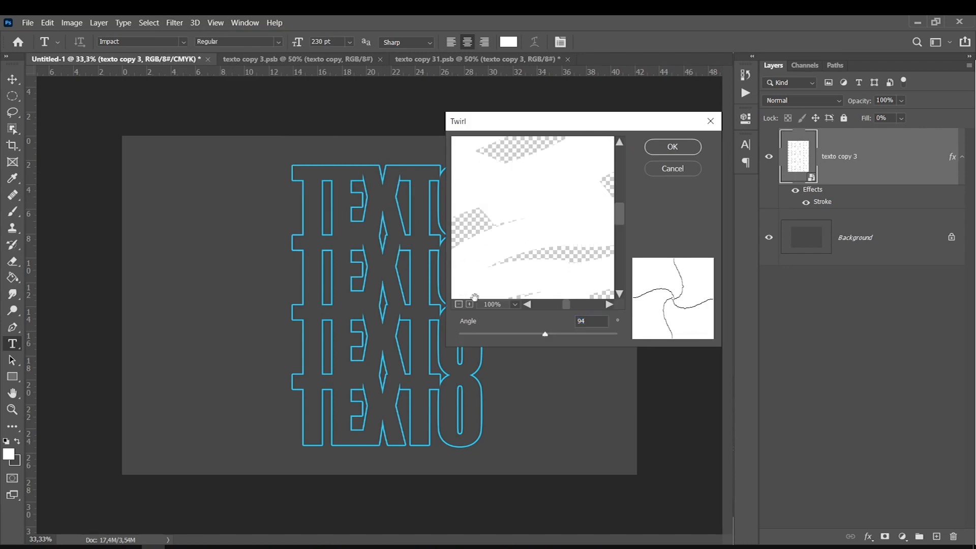
click(459, 304)
click(459, 304)
click(458, 304)
click(459, 304)
mouse_move(532, 334)
mouse_down()
mouse_move(517, 333)
mouse_move(540, 331)
mouse_up()
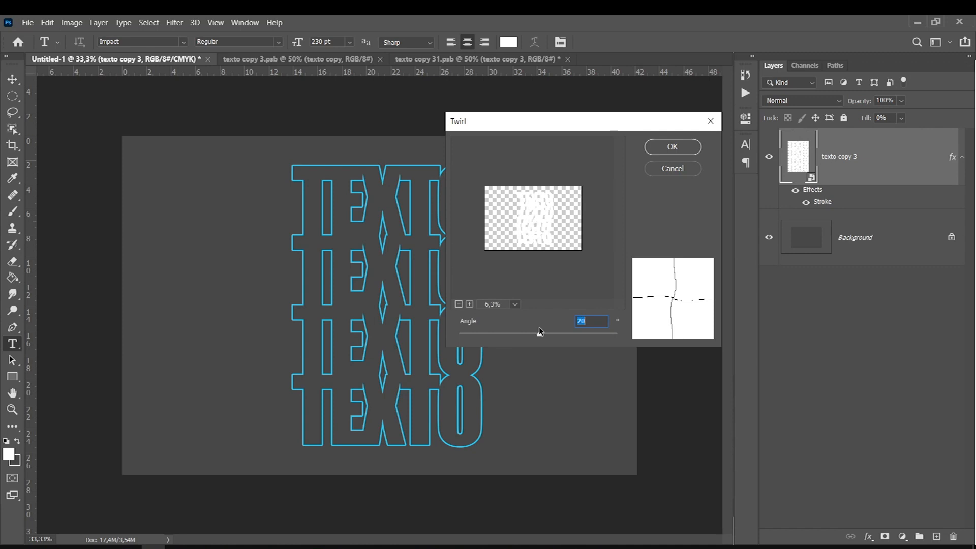
click(662, 147)
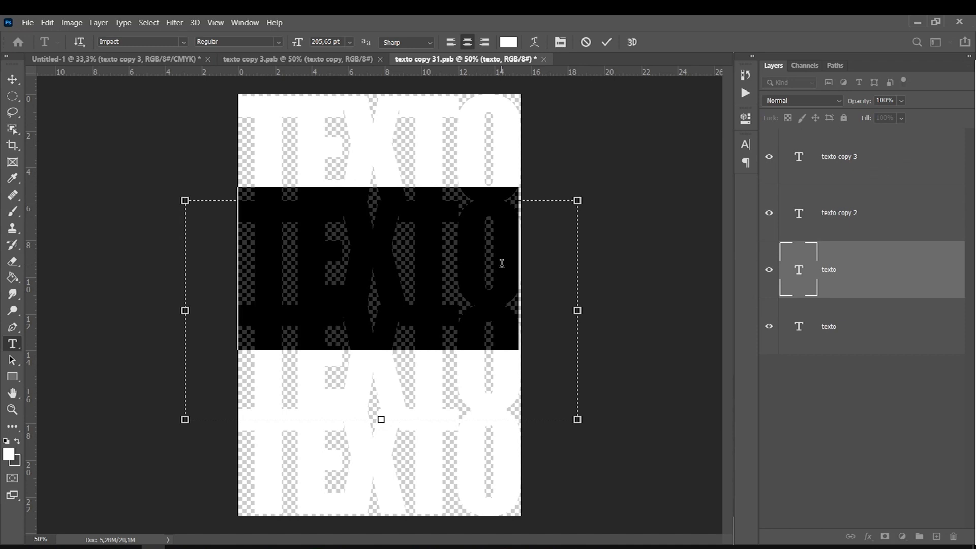
Step: Replace the lower three rows inside the smart object with PARA, DESIGN and SPORT, save its contents, and return to Untitled-1
text(para)
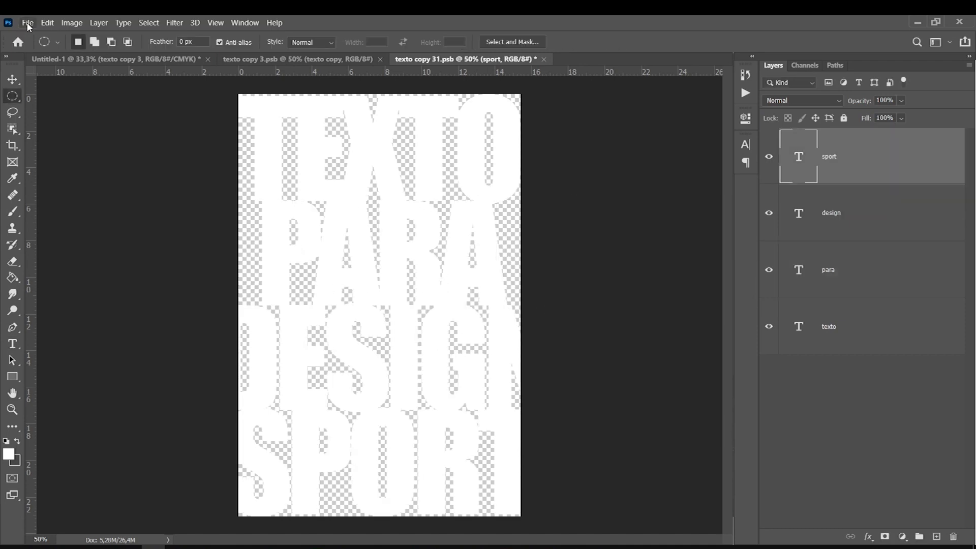
click(27, 23)
click(43, 158)
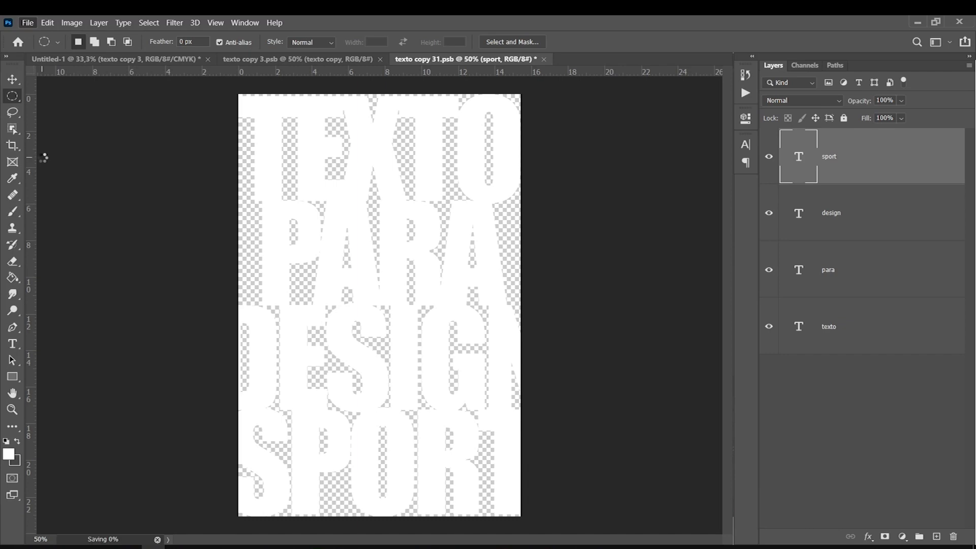
click(51, 64)
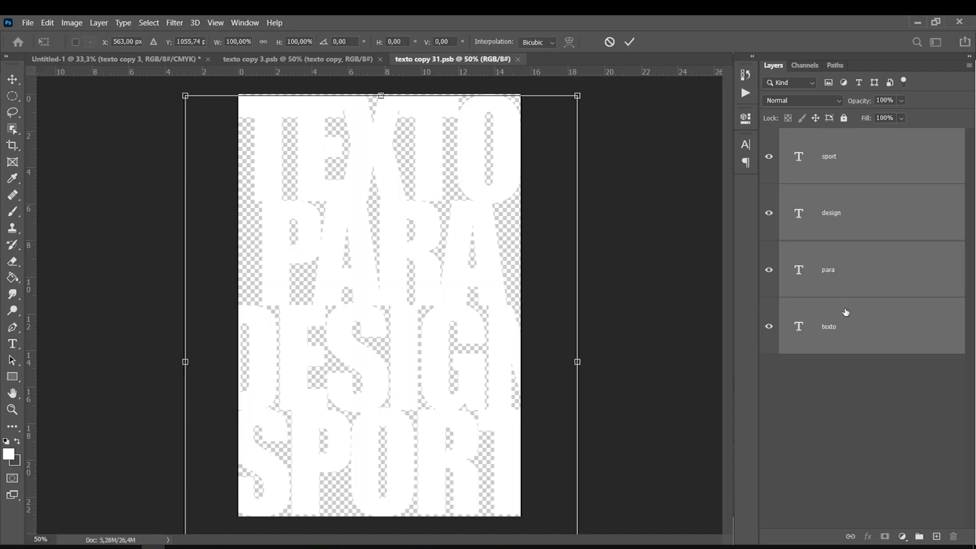
Step: Scale down the four selected text layers together and position them so the widest word fits within the smart object's canvas
drag(185, 95, 207, 124)
drag(250, 264, 242, 221)
drag(570, 81, 534, 126)
drag(216, 305, 227, 300)
key(Return)
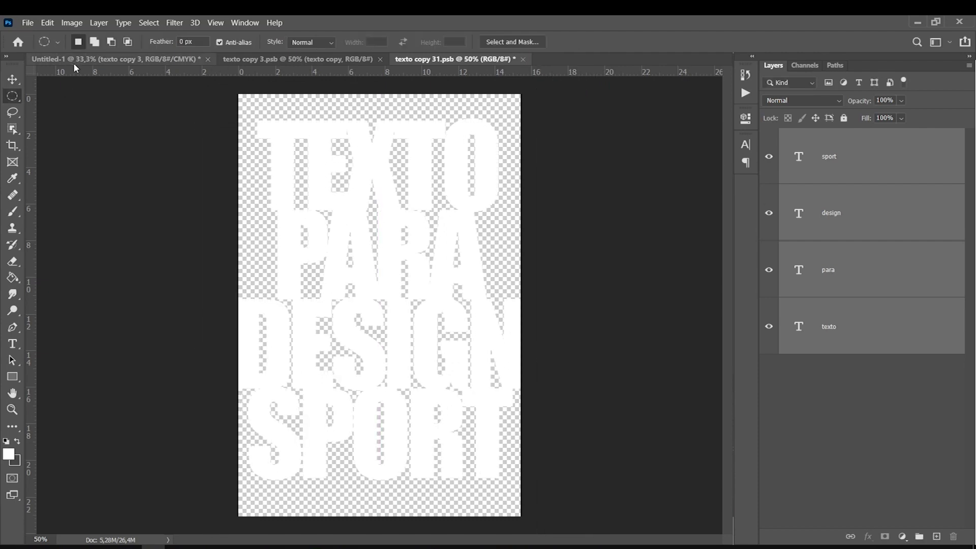
Step: Save the resized smart object contents and return to Untitled-1 with the updated twirled outline
click(75, 61)
click(454, 59)
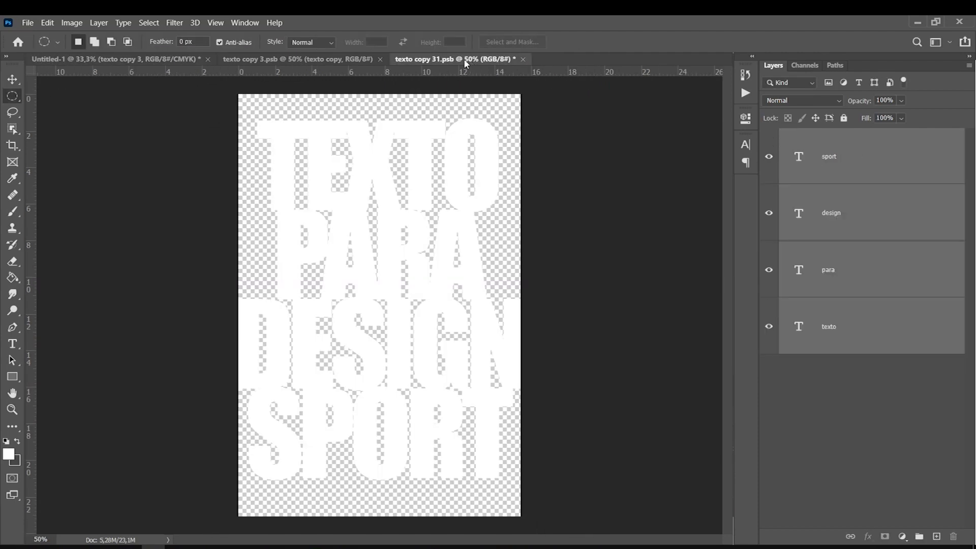
click(27, 22)
click(38, 157)
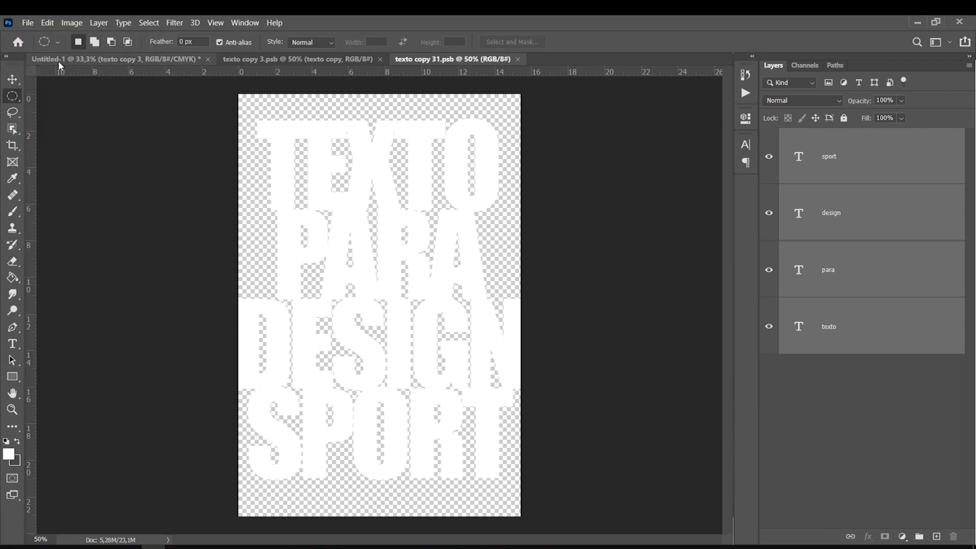
click(58, 60)
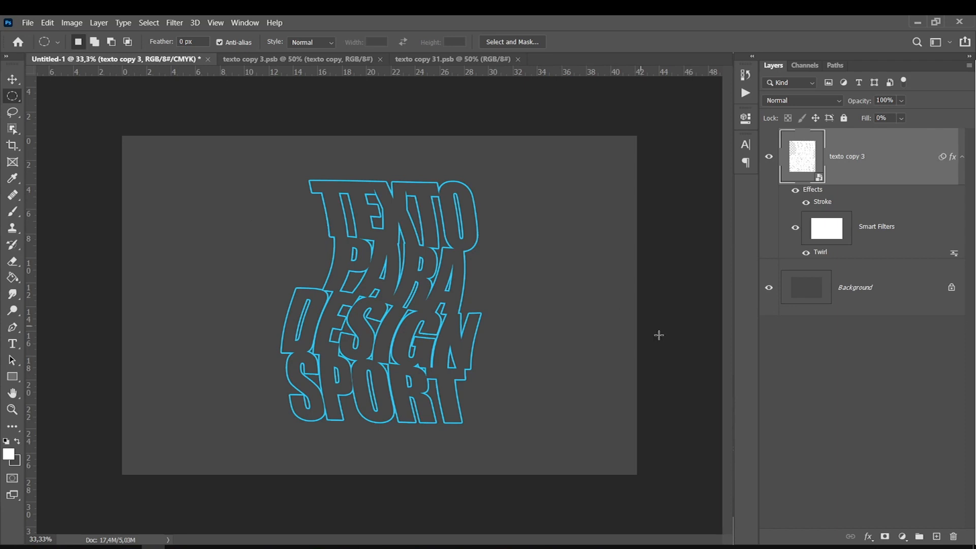
Step: Change the Twirl smart filter's angle on the four-word outline text to about -45°
double_click(825, 254)
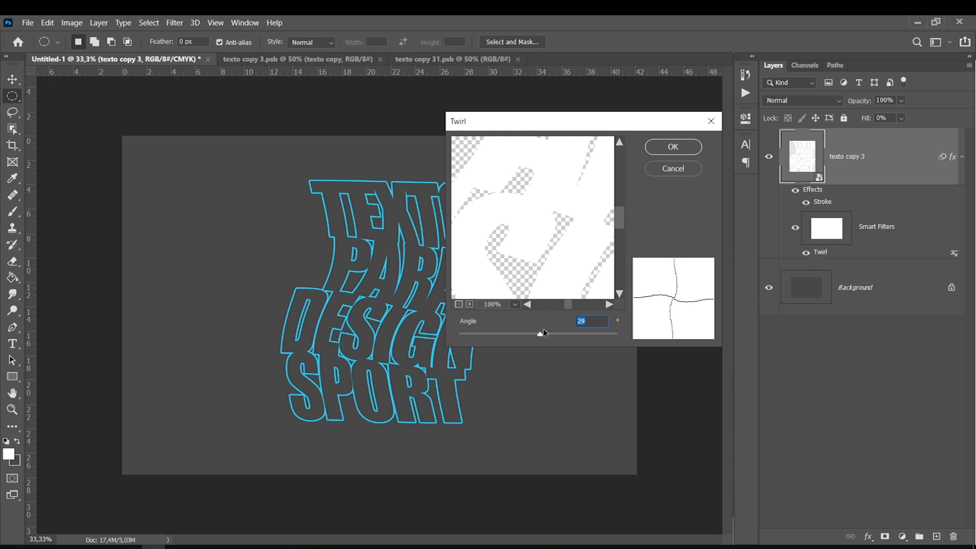
drag(541, 331, 545, 333)
click(458, 304)
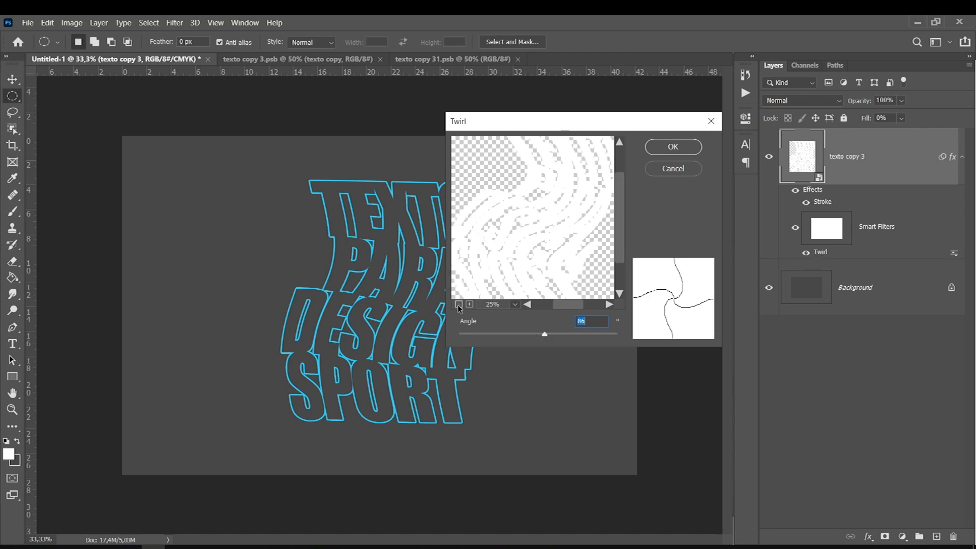
click(459, 304)
drag(545, 334, 531, 333)
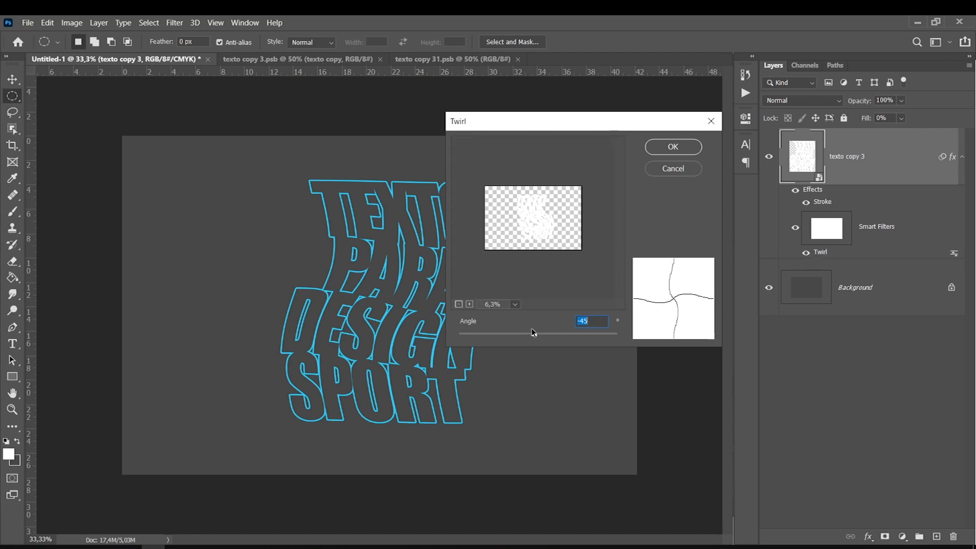
click(659, 150)
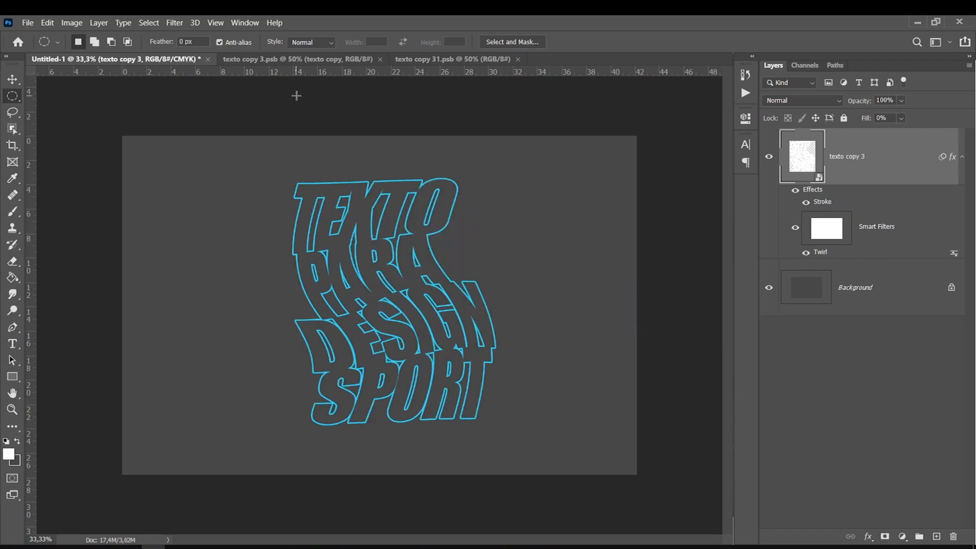
Step: Delete the twirled text layer and add a new empty layer above the Background
key(Delete)
drag(13, 95, 42, 93)
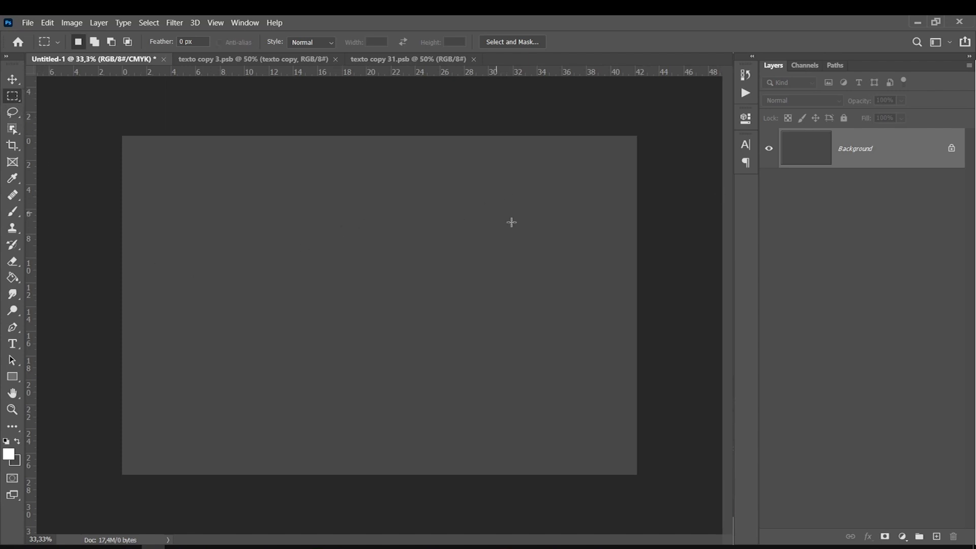
click(937, 537)
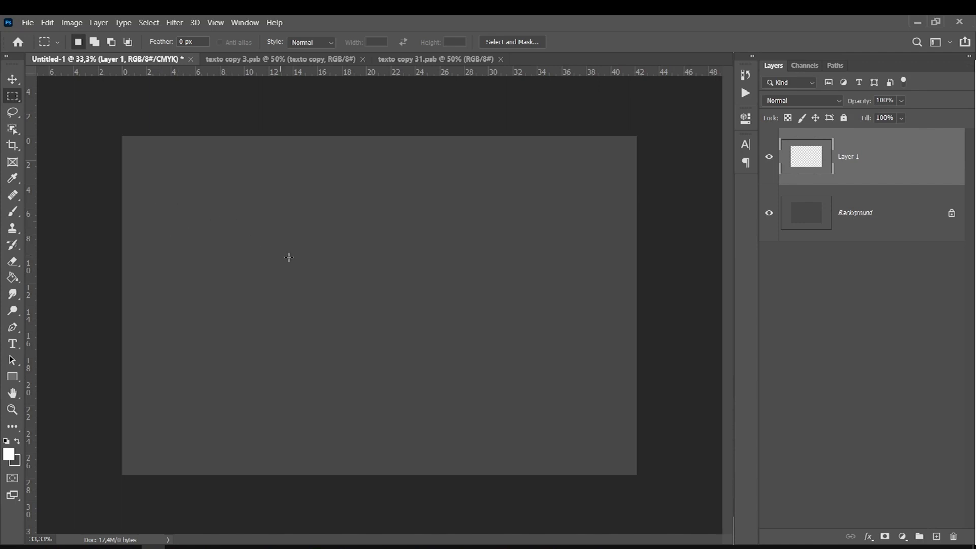
Step: Select a thin horizontal strip about 31 cm wide across the upper canvas, fill it with white, and deselect
mouse_move(201, 220)
mouse_down()
mouse_move(578, 273)
mouse_move(579, 226)
mouse_up()
click(13, 277)
click(232, 224)
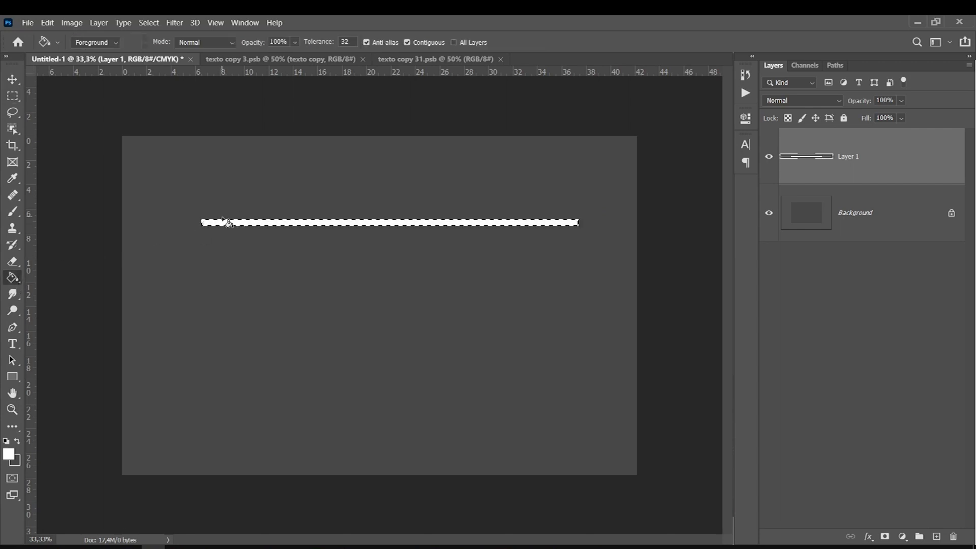
key(ctrl+d)
Step: Duplicate the white stripe and move the copy down to leave a gap about as thick as the stripe
key(ctrl+j)
key(ctrl+t)
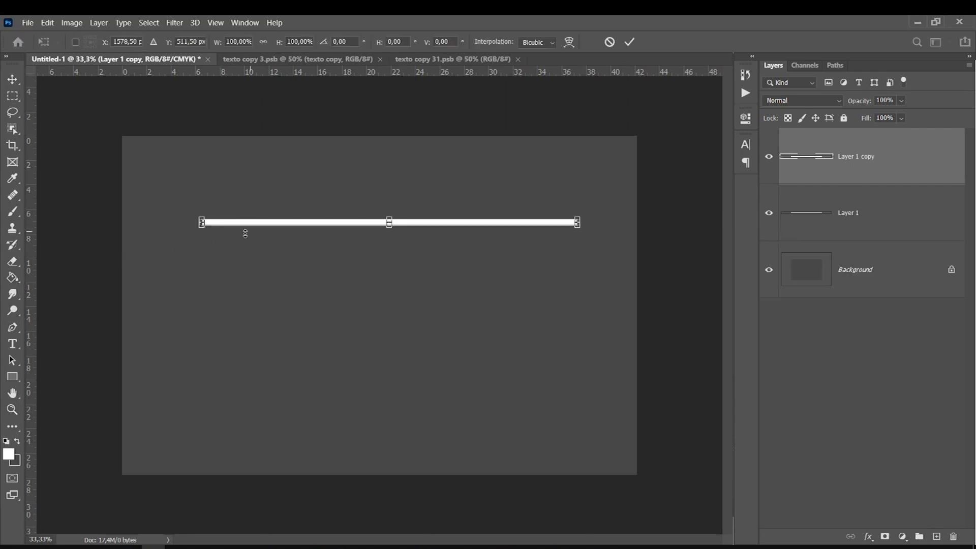
key(Down)
key(Down)
key(Down)
key(Down)
key(Down)
key(Down)
key(Down)
key(Down)
key(Down)
key(Down)
key(Down)
key(Down)
key(Down)
key(Down)
key(Return)
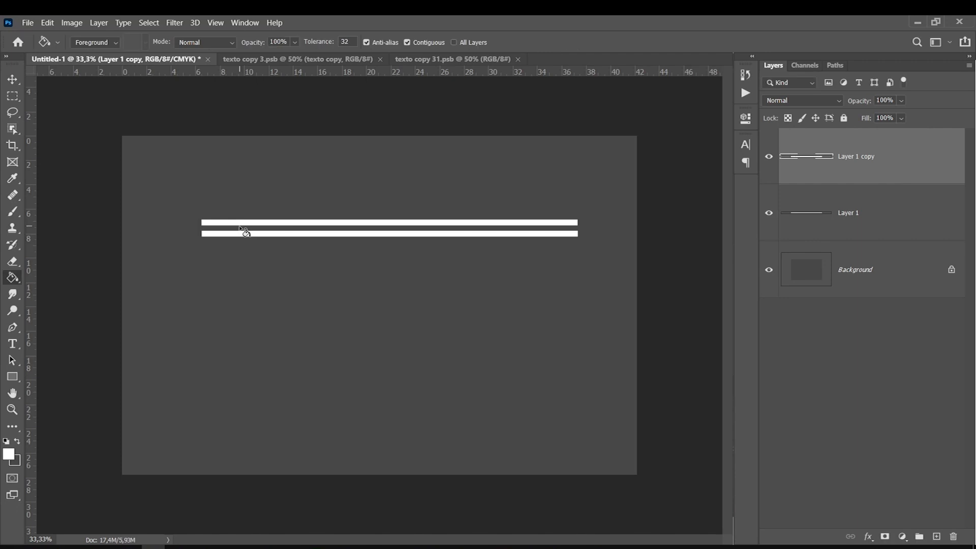
Step: Merge the two stripes, duplicate the pair, and place the copy directly below to form four evenly spaced stripes
key(ctrl+e)
key(ctrl+j)
key(ctrl+t)
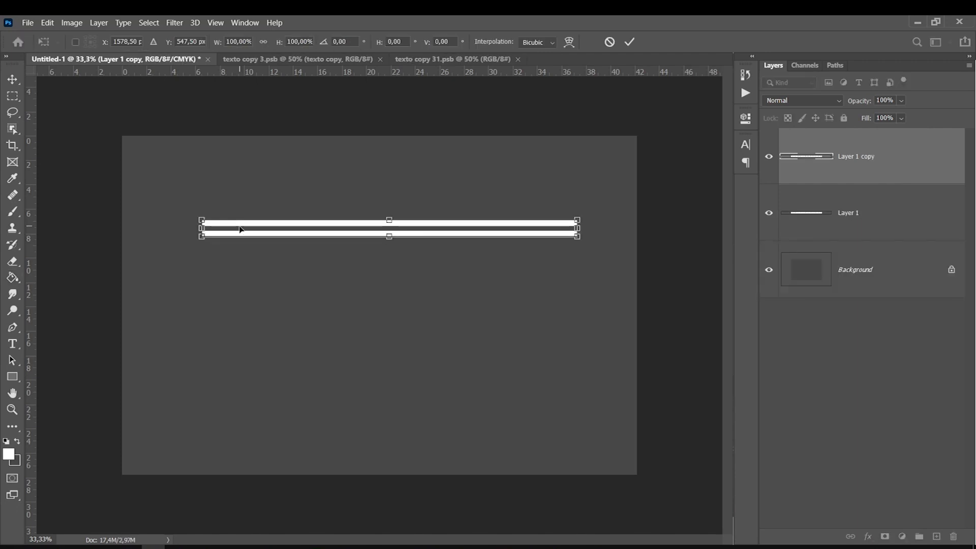
drag(315, 236, 304, 261)
key(Return)
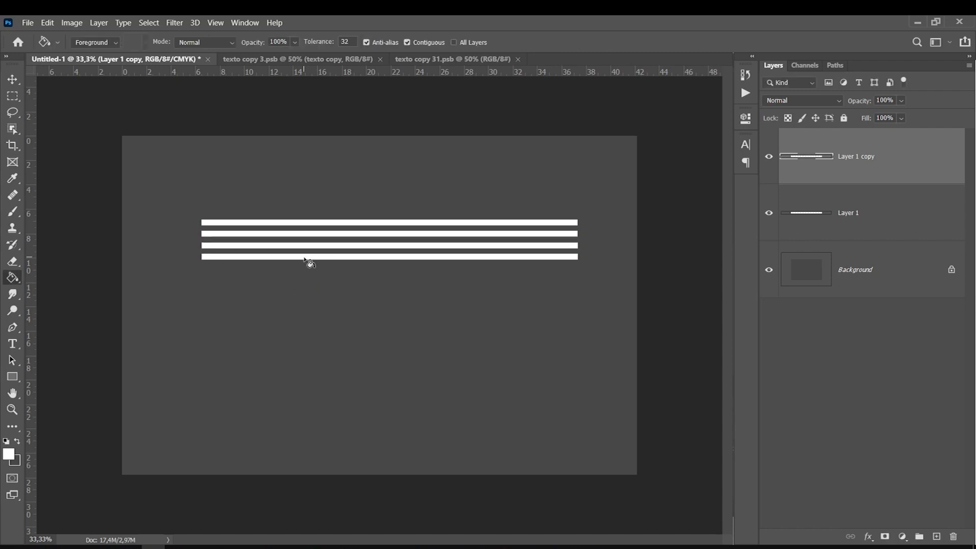
Step: Keep merging, duplicating and offsetting the stripes until 24 evenly spaced lines fill the middle of the canvas on one layer
key(ctrl+e)
key(ctrl+j)
key(ctrl+t)
key(Return)
drag(256, 254, 233, 330)
key(ctrl+j)
key(ctrl+t)
key(Return)
key(ctrl+e)
key(ctrl+t)
drag(236, 271, 286, 333)
key(Return)
key(ctrl+e)
key(ctrl+t)
key(Return)
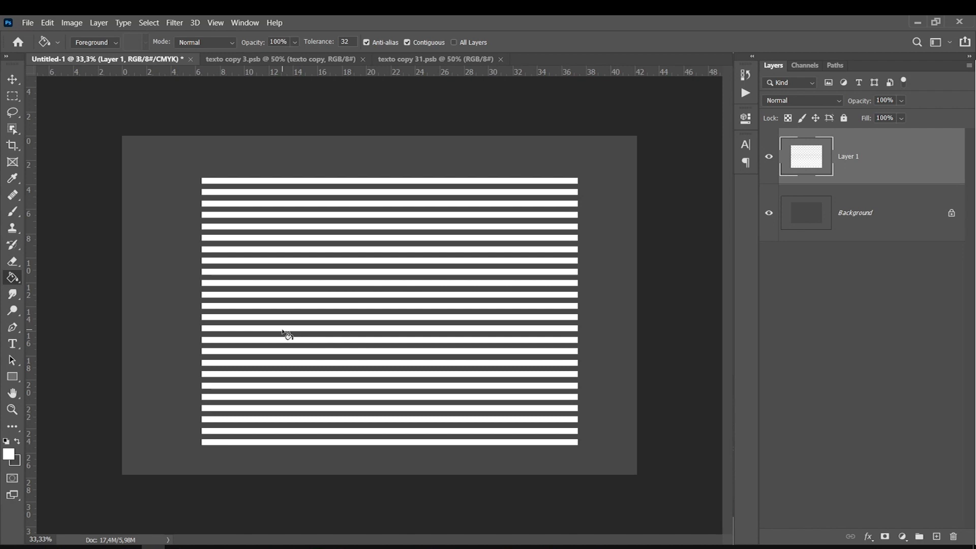
Step: Add the word TEXTO over the stripes in white 230 pt Impact, centred in its text box
key(t)
drag(218, 230, 613, 402)
text(texto)
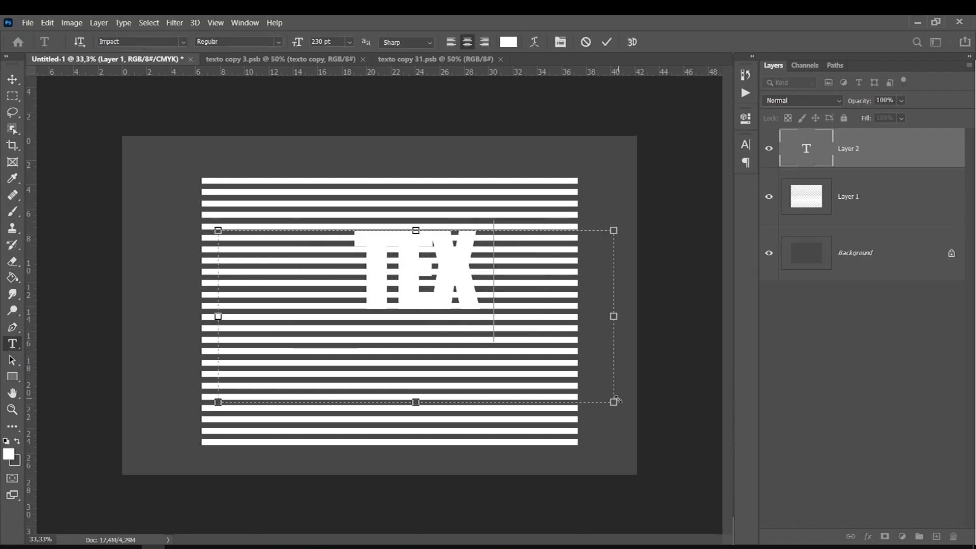
click(17, 92)
Step: Scale up the TEXTO text and reposition it over the middle of the stripes
key(ctrl+t)
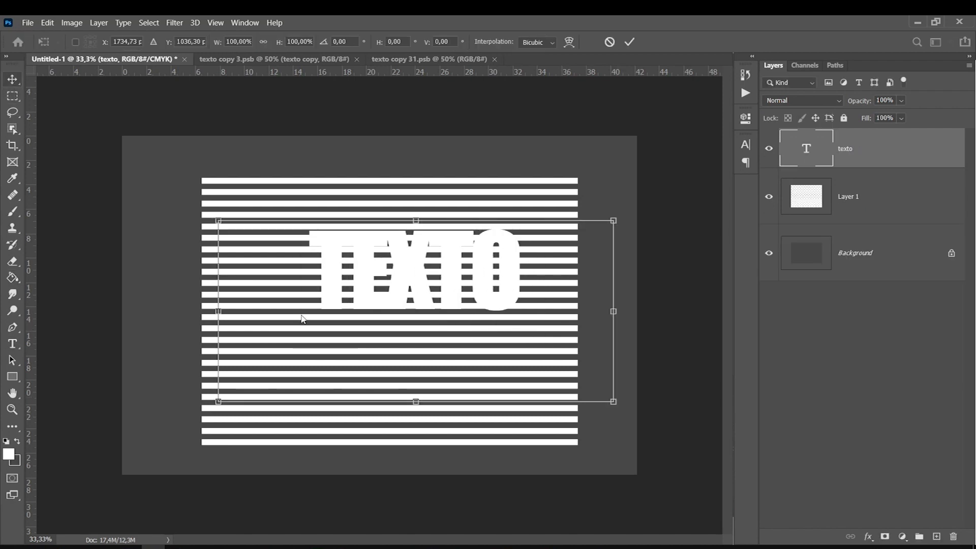
drag(218, 402, 140, 451)
drag(195, 381, 220, 391)
key(Return)
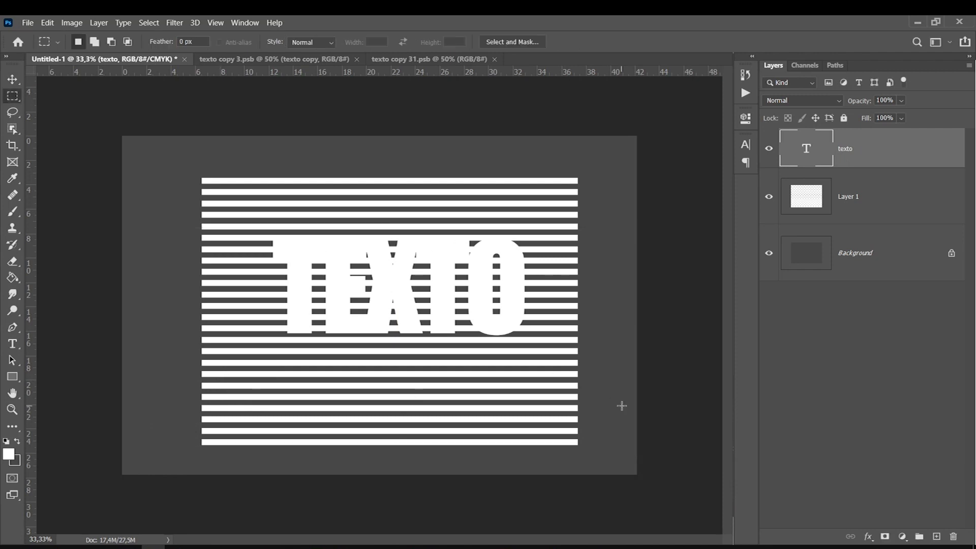
Step: Hide the texto layer and open the Liquify filter on the striped Layer 1
click(769, 149)
click(806, 197)
click(770, 150)
click(770, 150)
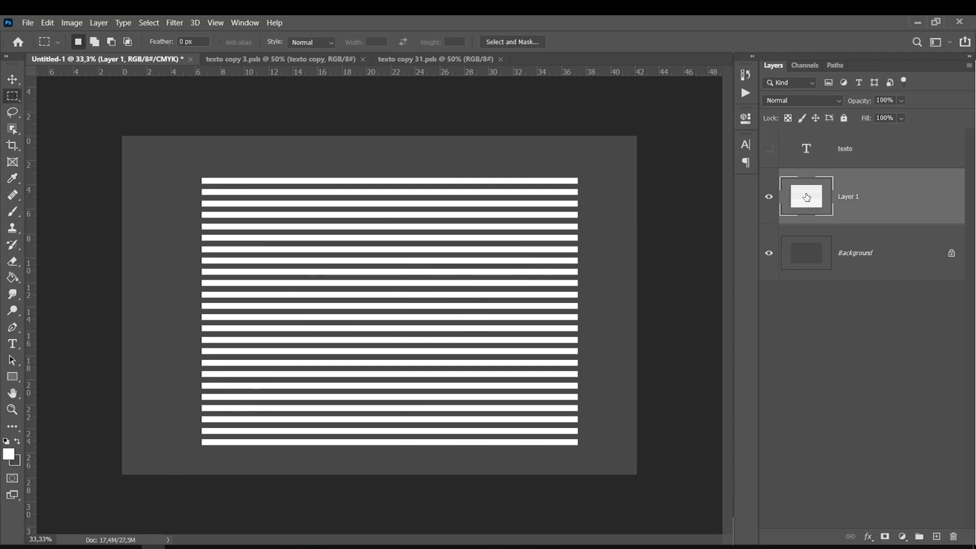
click(176, 24)
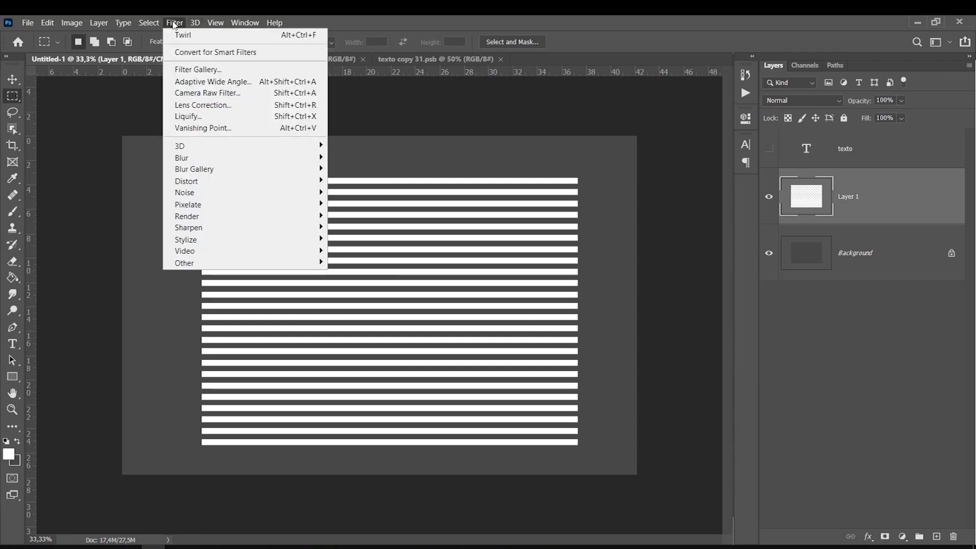
click(181, 117)
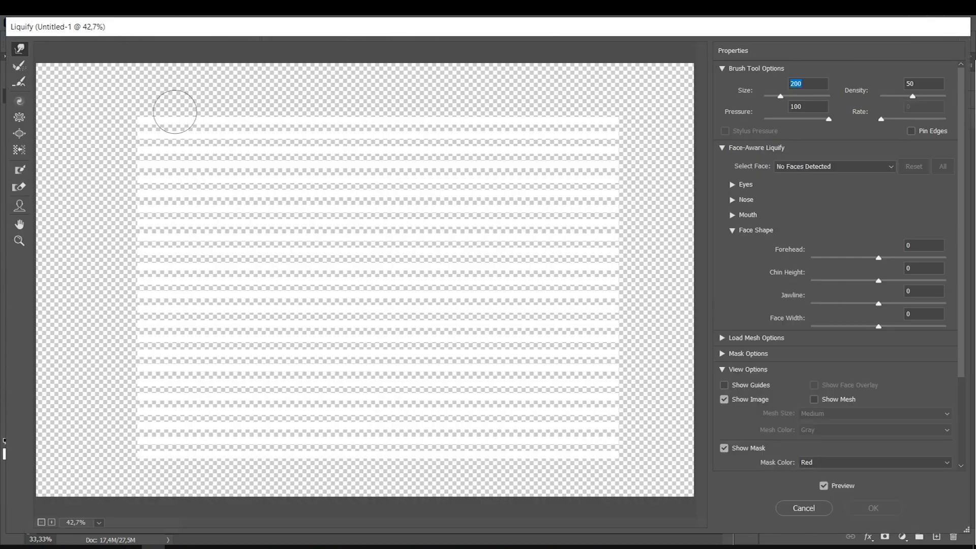
Step: Test a downward push on the stripes with a 1000 Liquify brush, undo it, and set the brush size to 900
key(bracketright)
key(bracketright)
key(bracketright)
key(bracketright)
key(bracketright)
key(bracketright)
key(bracketright)
key(bracketright)
drag(515, 152, 508, 389)
key(ctrl+z)
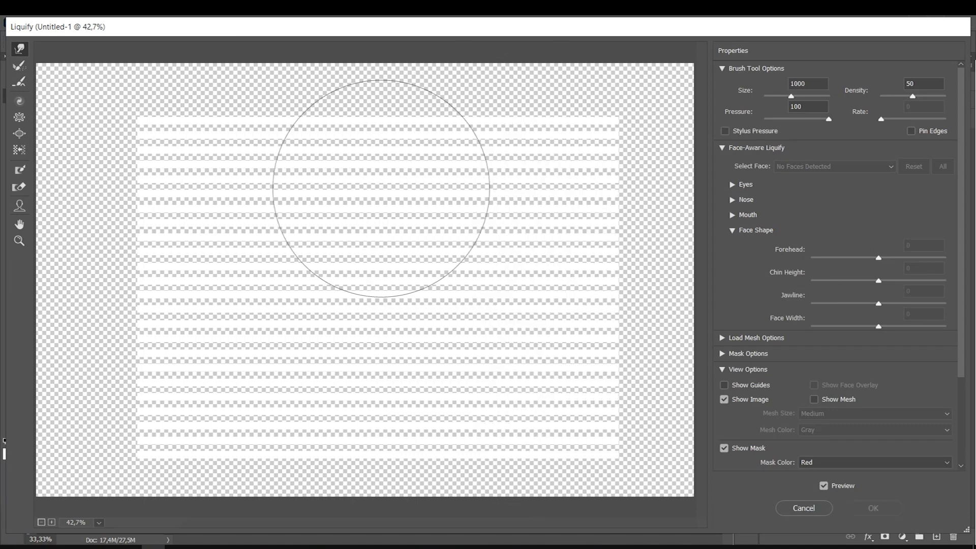
key(bracketleft)
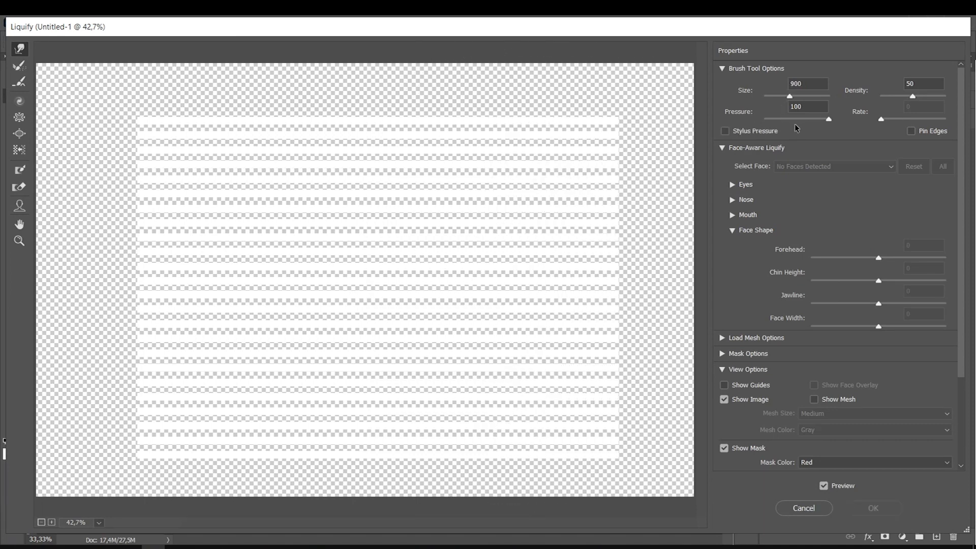
Step: At pressure 48, push the right part of the stripes downward and the left part upward into waves, and apply Liquify
mouse_move(464, 177)
mouse_down()
mouse_move(477, 400)
mouse_move(418, 393)
mouse_move(262, 425)
mouse_up()
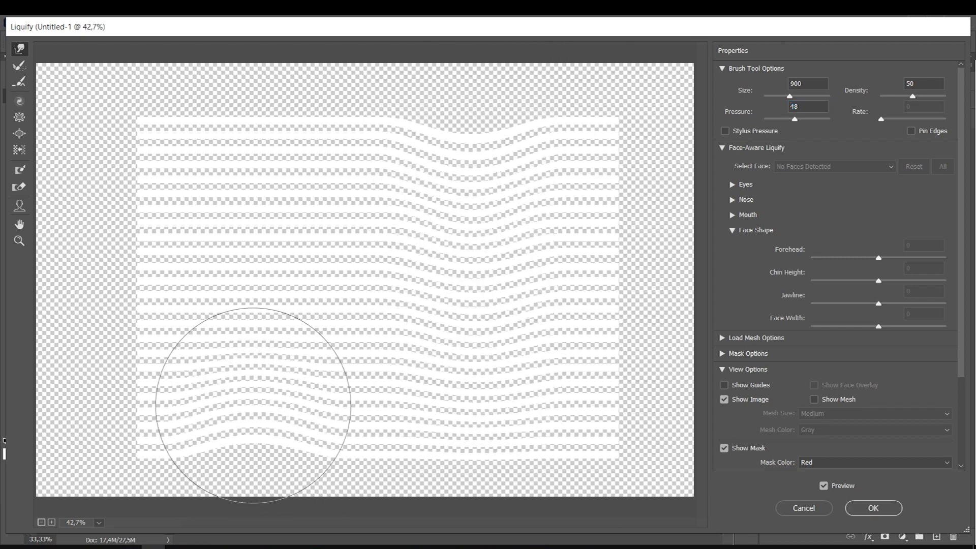
mouse_move(255, 323)
mouse_down()
mouse_move(236, 218)
mouse_move(251, 63)
mouse_up()
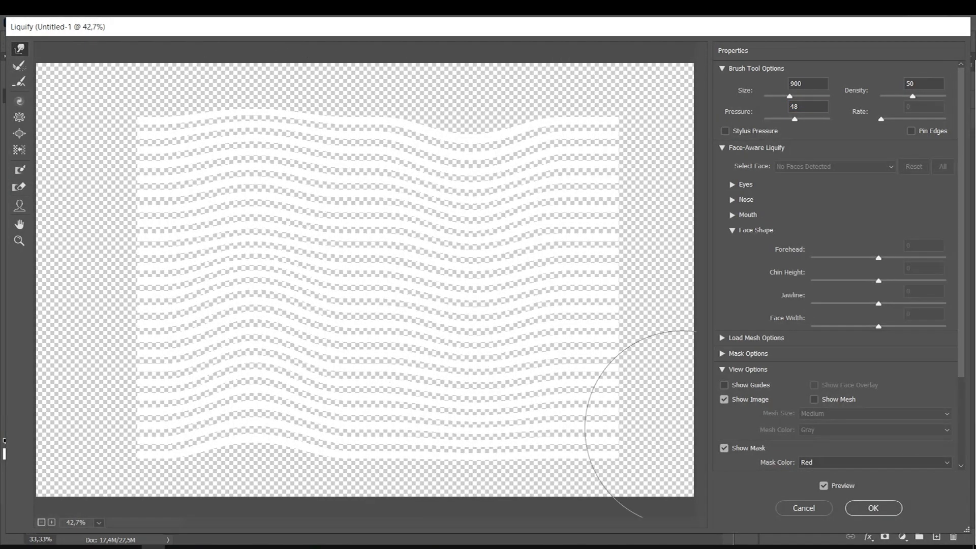
click(866, 501)
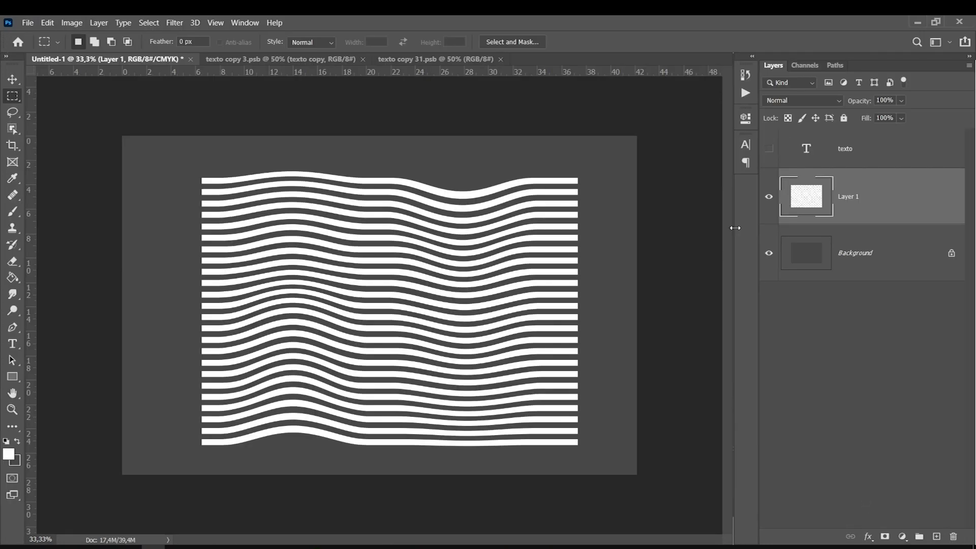
Step: Mask the texto layer with a selection loaded from Layer 1's wavy stripes, and hide Layer 1
ctrl+click(809, 203)
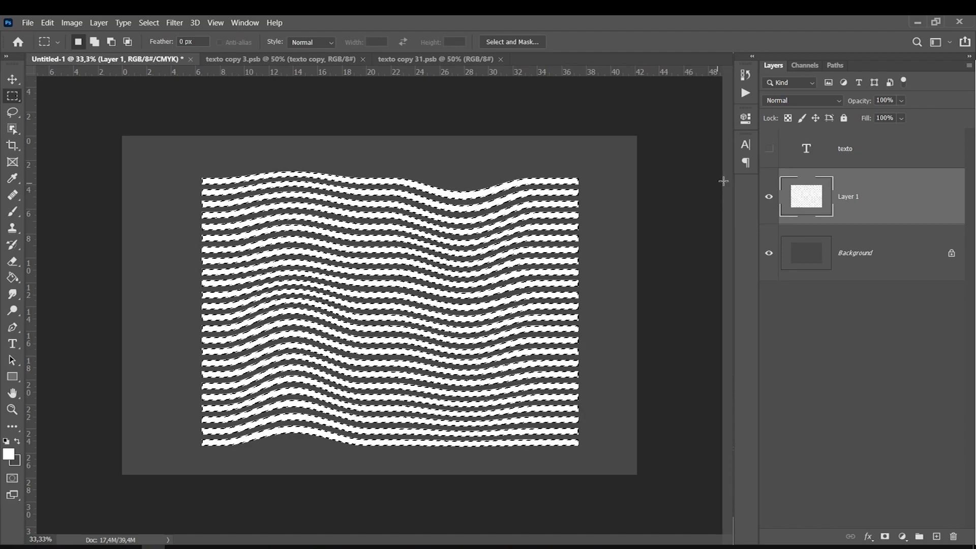
click(769, 148)
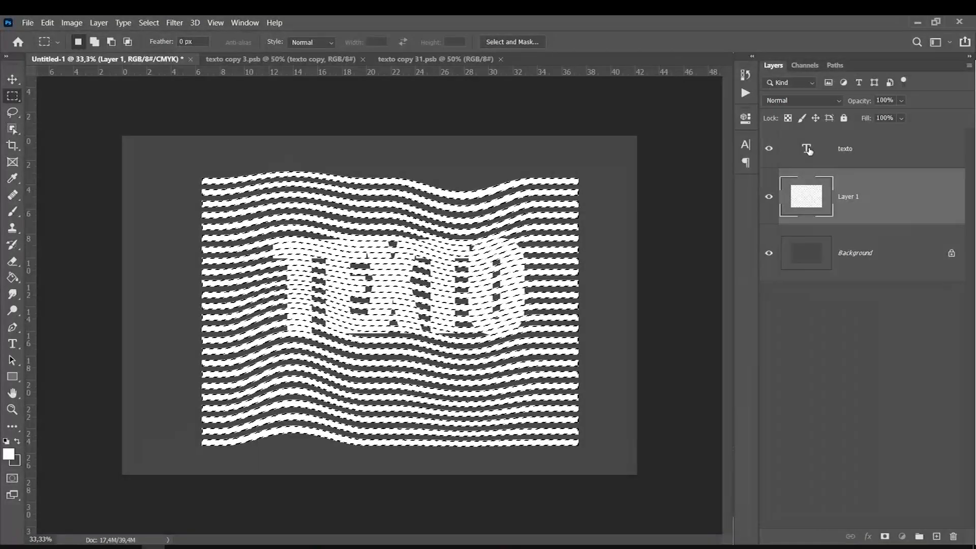
click(810, 148)
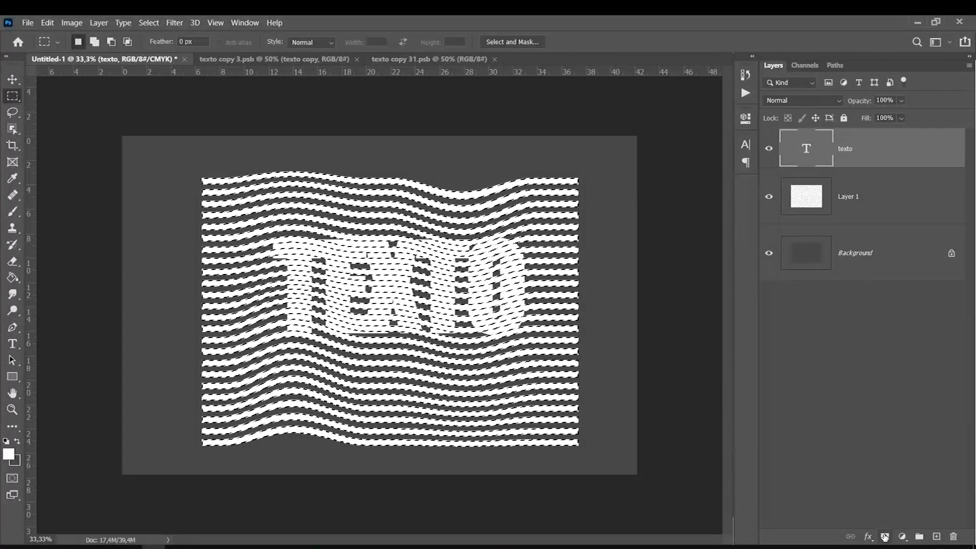
click(885, 537)
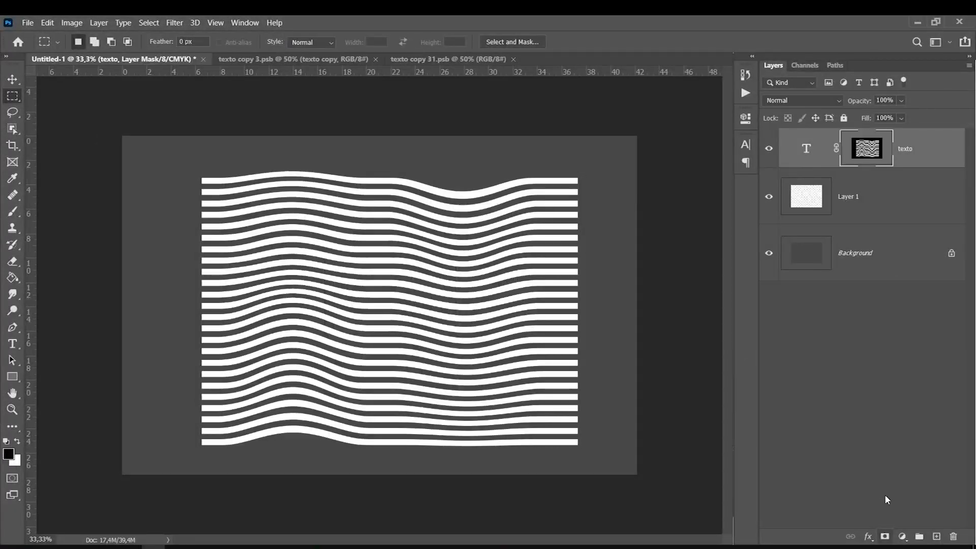
click(806, 196)
click(769, 198)
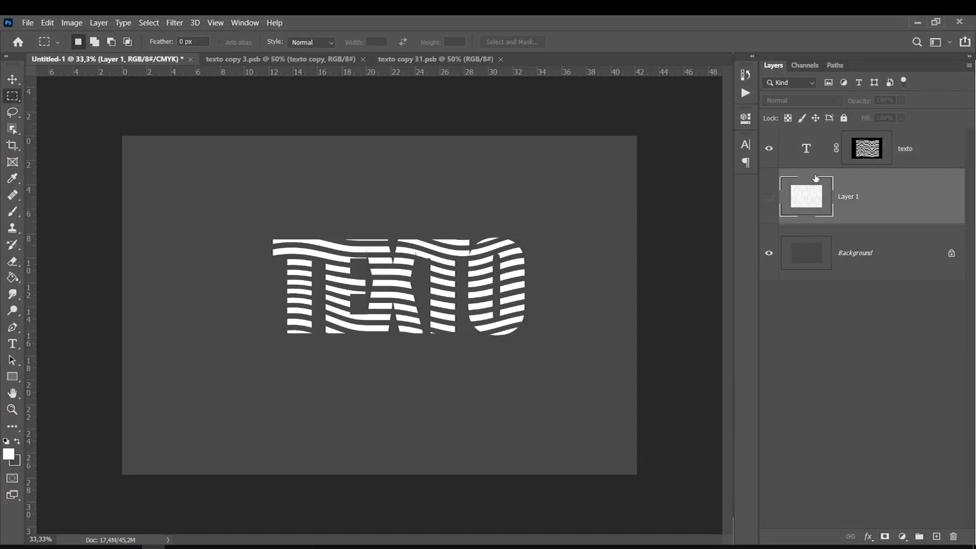
Step: Recolour the striped TEXTO text magenta (e400ff), change it to red, and commit the text edit
click(871, 155)
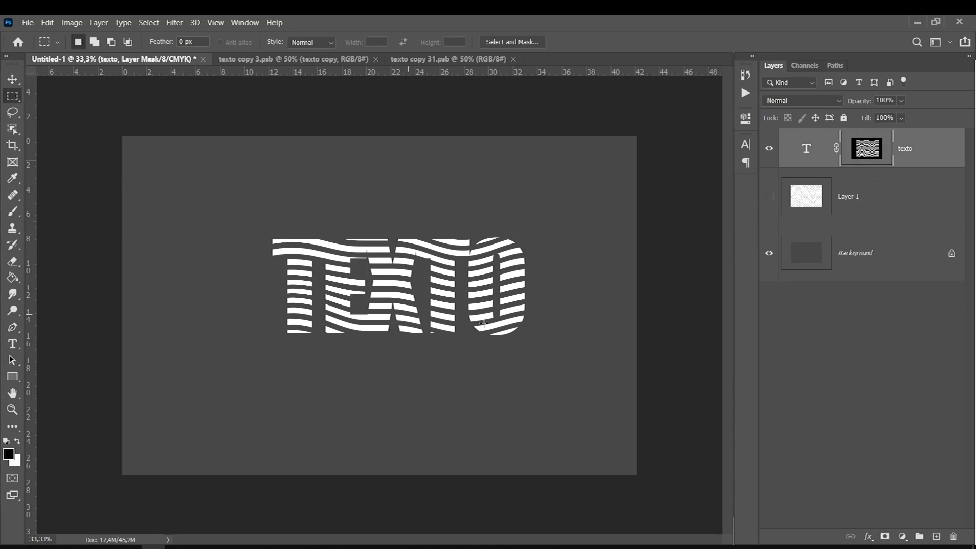
click(806, 149)
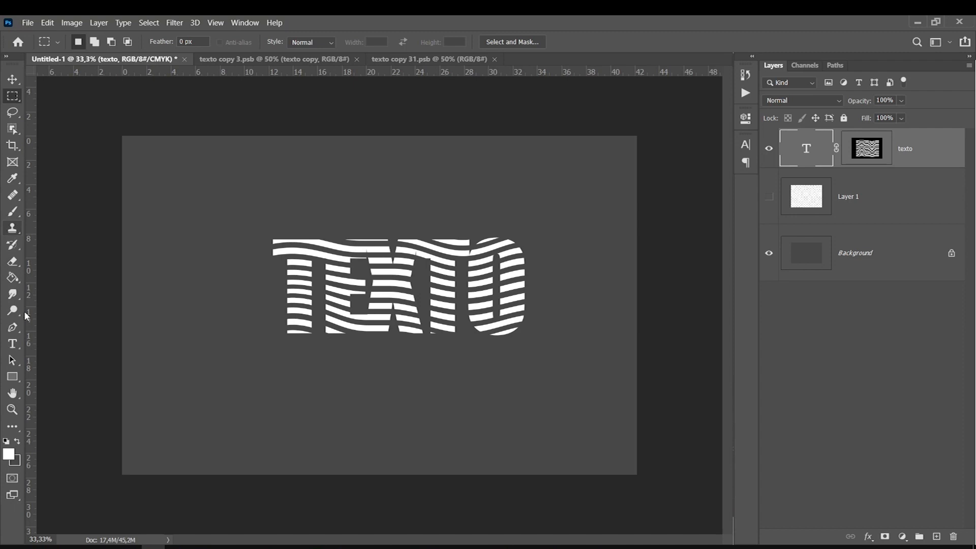
click(12, 344)
click(415, 341)
key(ctrl+a)
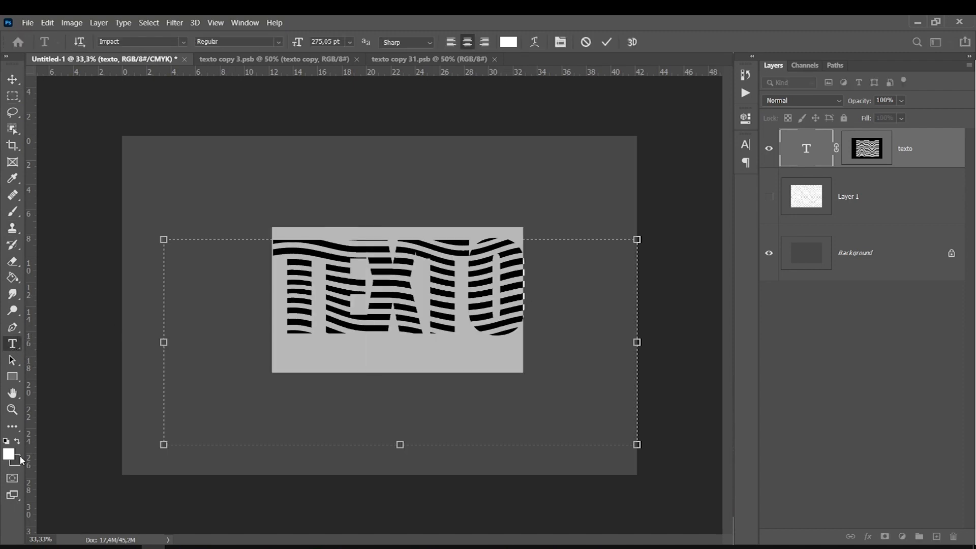
click(10, 453)
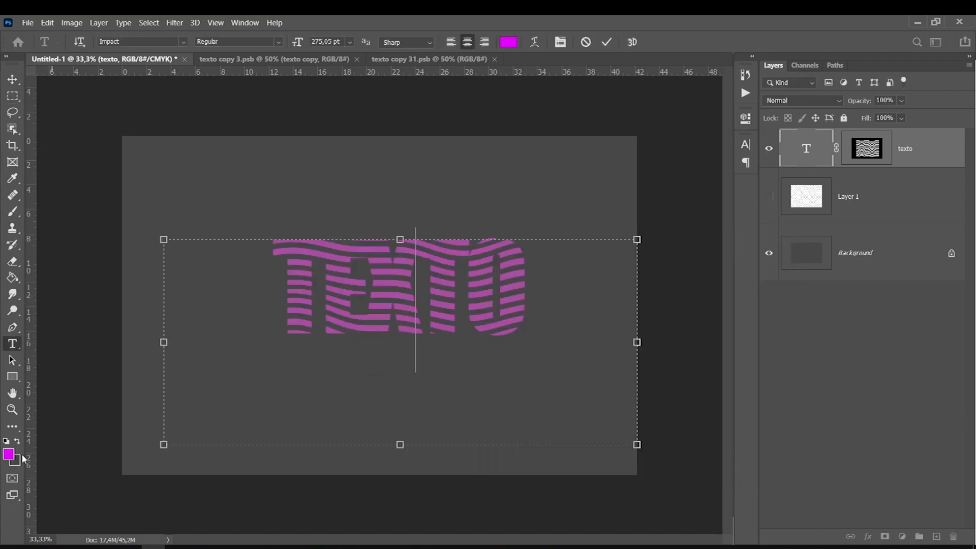
click(9, 454)
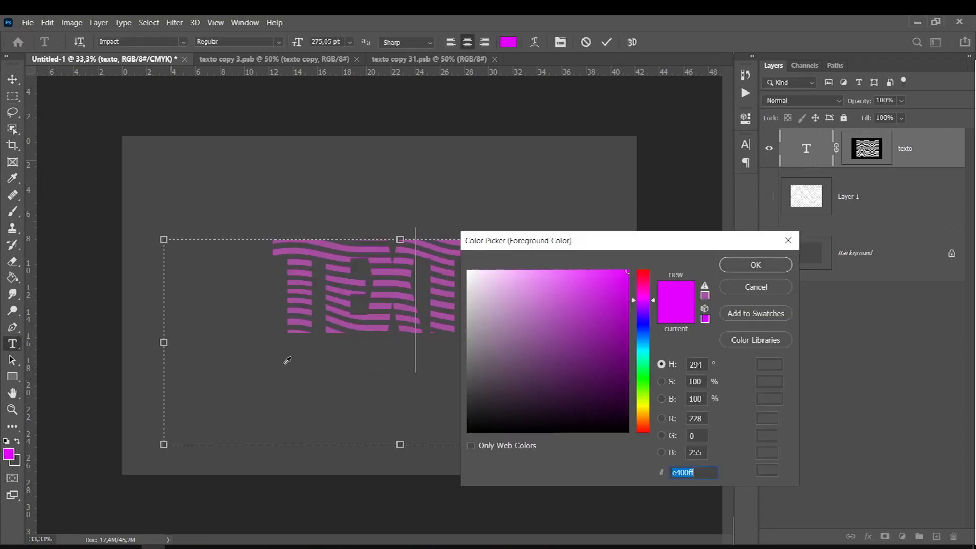
click(755, 265)
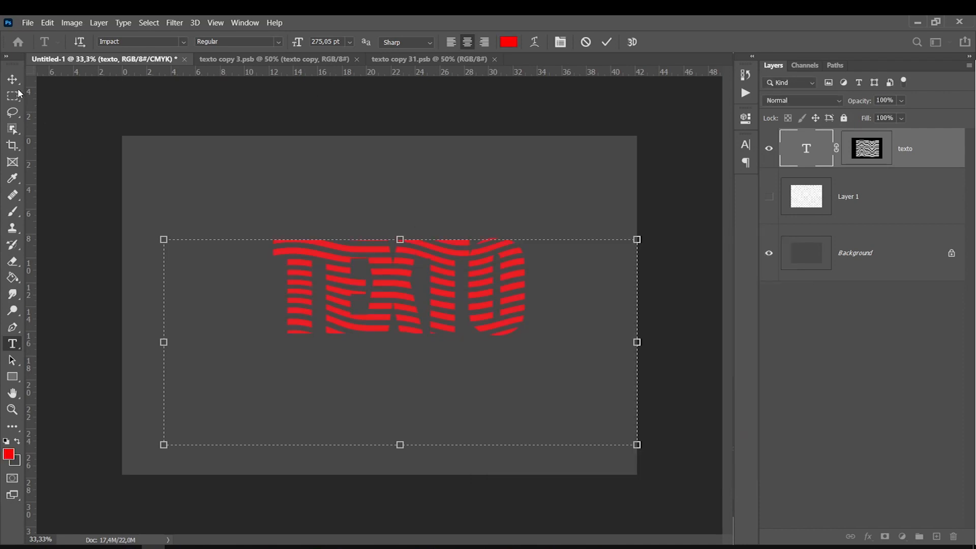
click(12, 79)
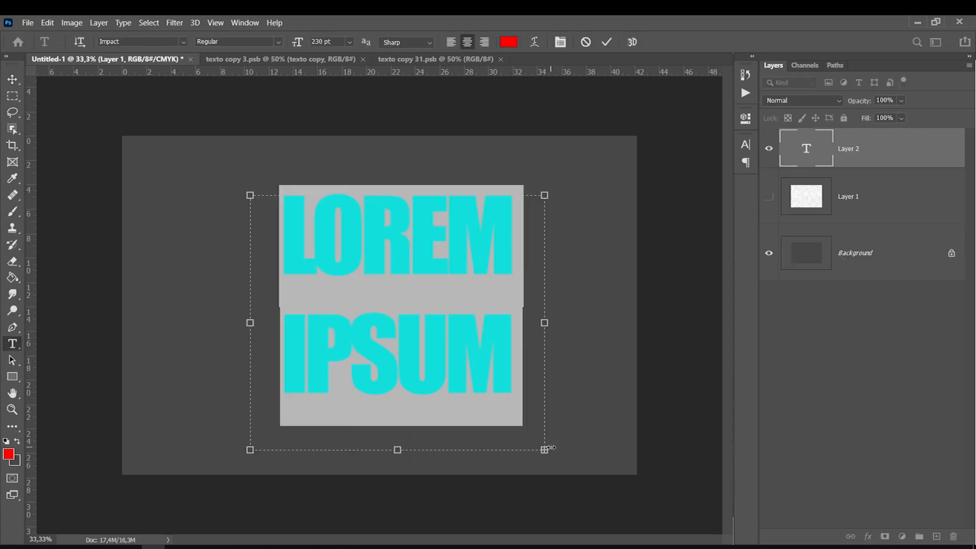
Step: Replace the LOREM IPSUM placeholder with the word TEXTO and recolour the text white (ffffff)
text(TE)
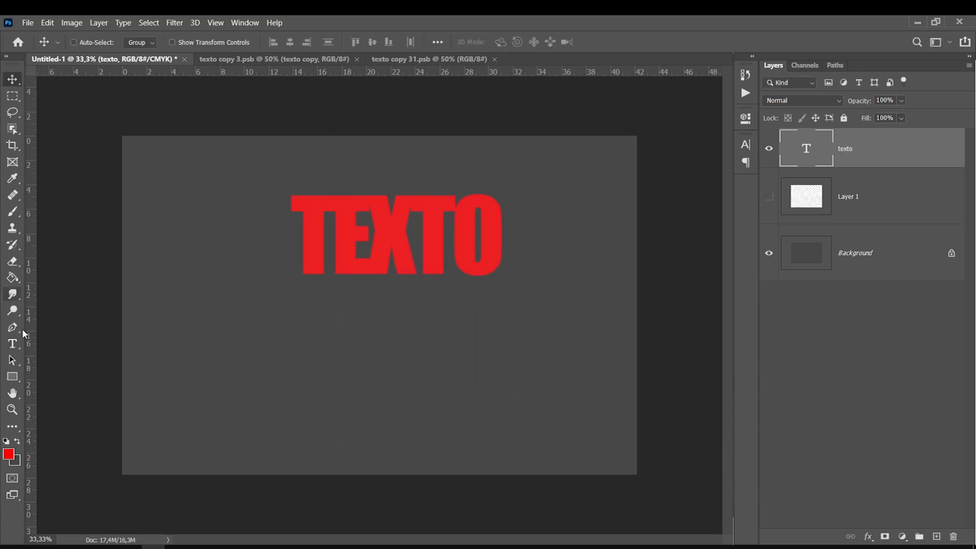
key(t)
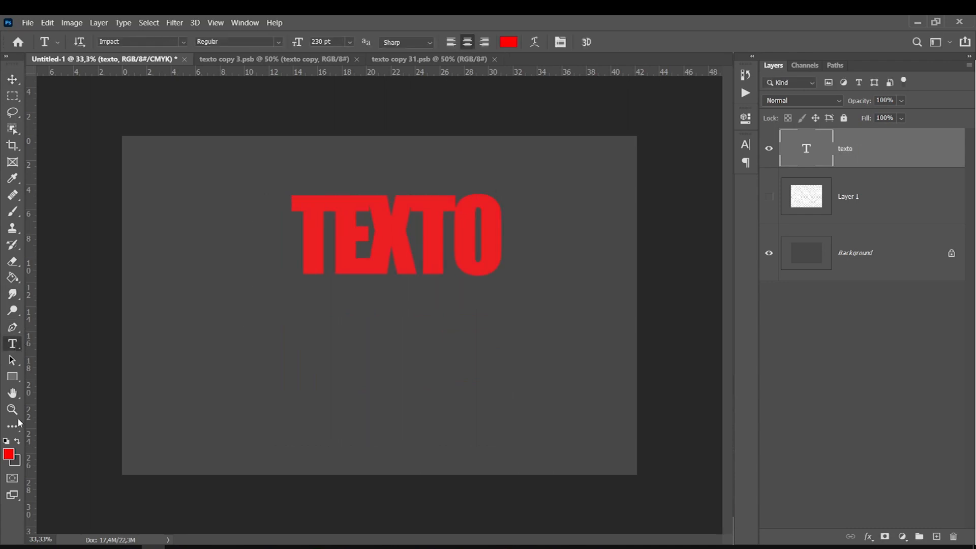
click(410, 234)
key(shift+End)
key(ctrl+a)
click(9, 453)
text(ffffff)
key(Return)
key(ctrl+Return)
Step: Move the TEXTO text down to the middle of the canvas and delete Layer 1
key(m)
key(ctrl+t)
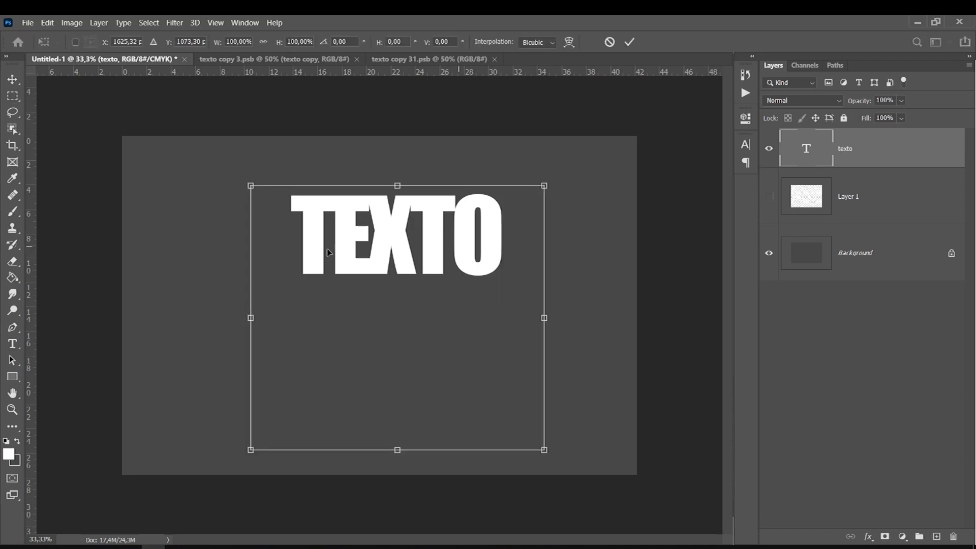
drag(328, 249, 334, 314)
key(Return)
click(849, 204)
key(Delete)
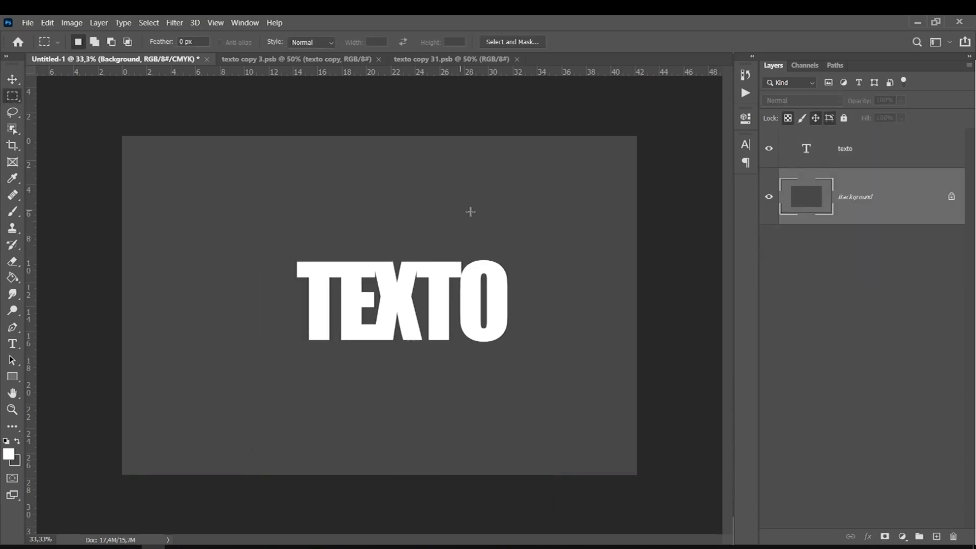
Step: Duplicate the texto layer twice
click(810, 136)
key(ctrl+j)
key(ctrl+j)
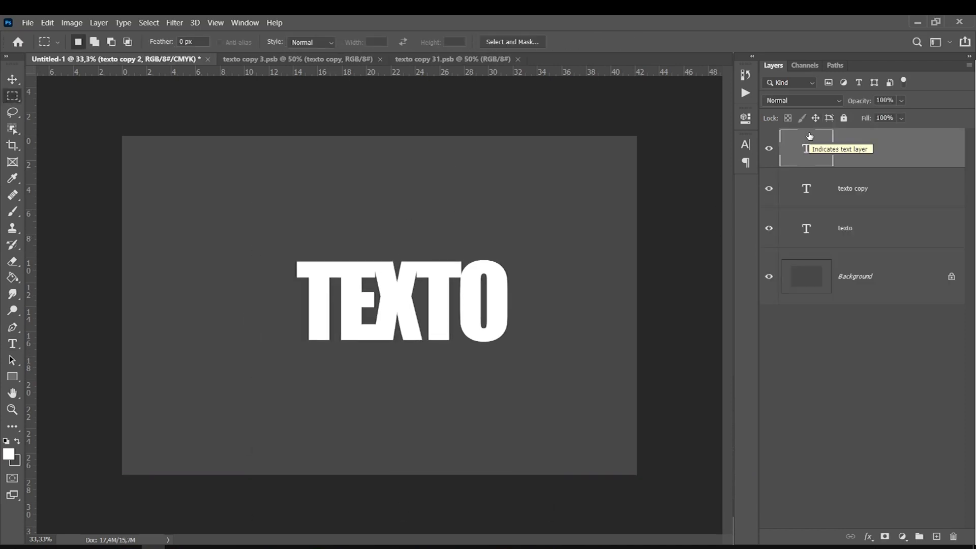
Step: With texto copy 2 hidden, recolour the text of the texto copy layer bright purple
click(792, 195)
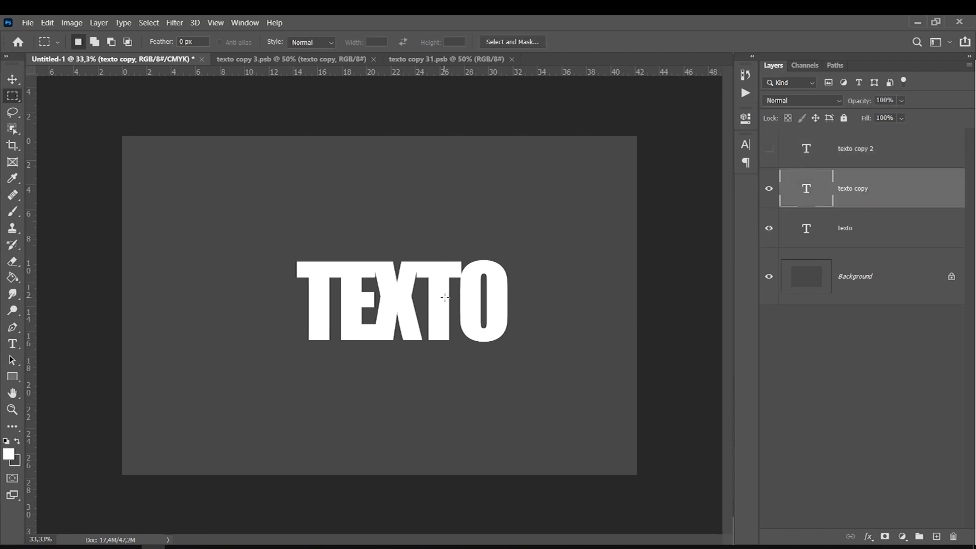
click(14, 344)
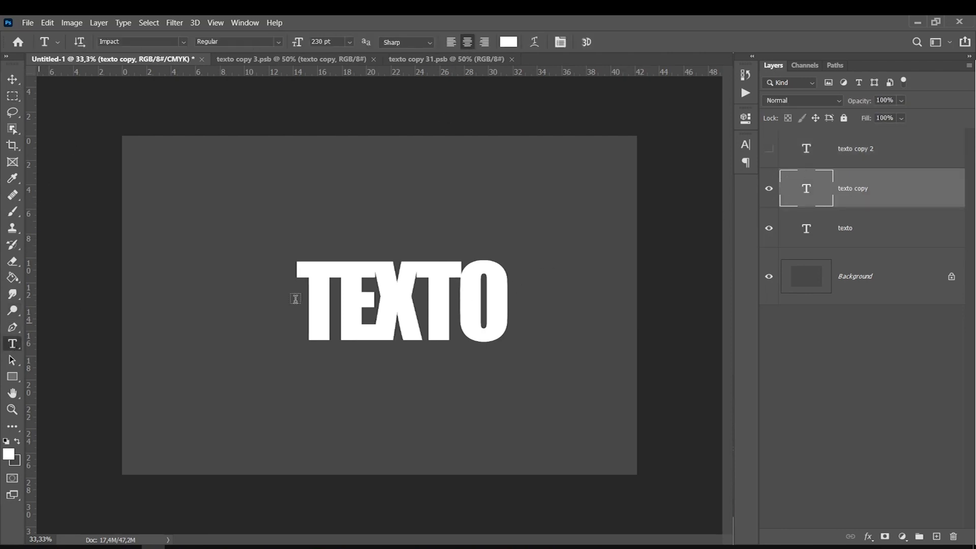
click(419, 307)
drag(508, 309, 284, 325)
click(10, 454)
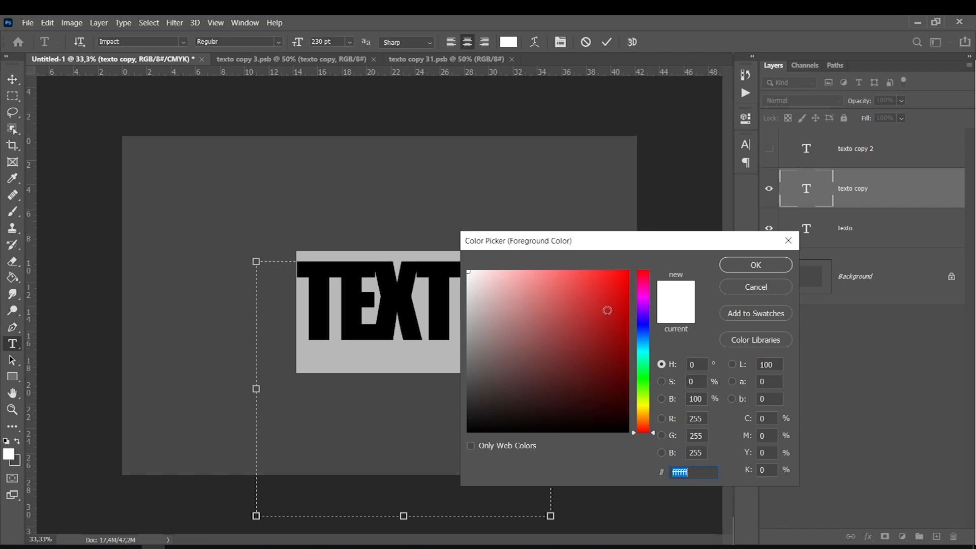
drag(642, 309, 643, 287)
click(631, 275)
click(747, 264)
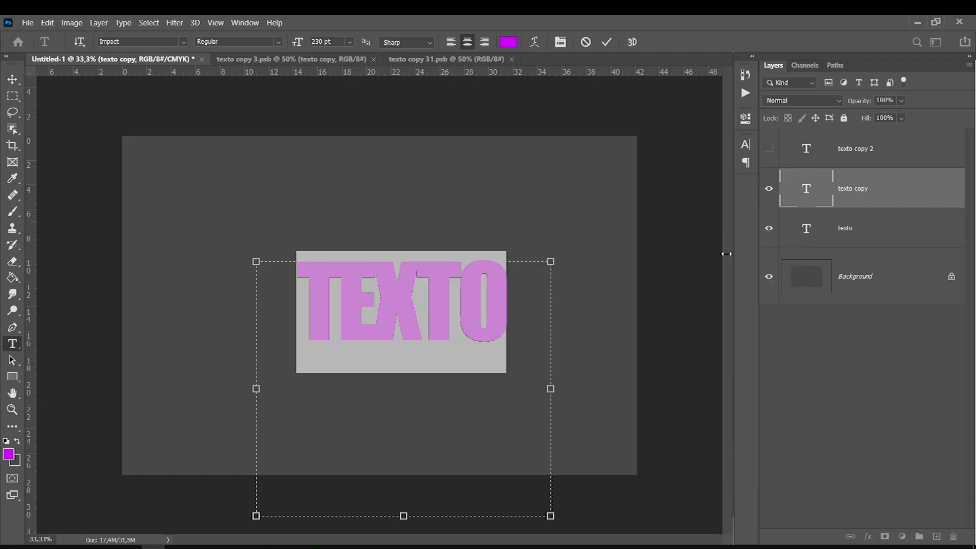
Step: Hide the purple text layer and recolour the lowest texto layer's text bright blue (00b4ff)
click(811, 225)
click(770, 188)
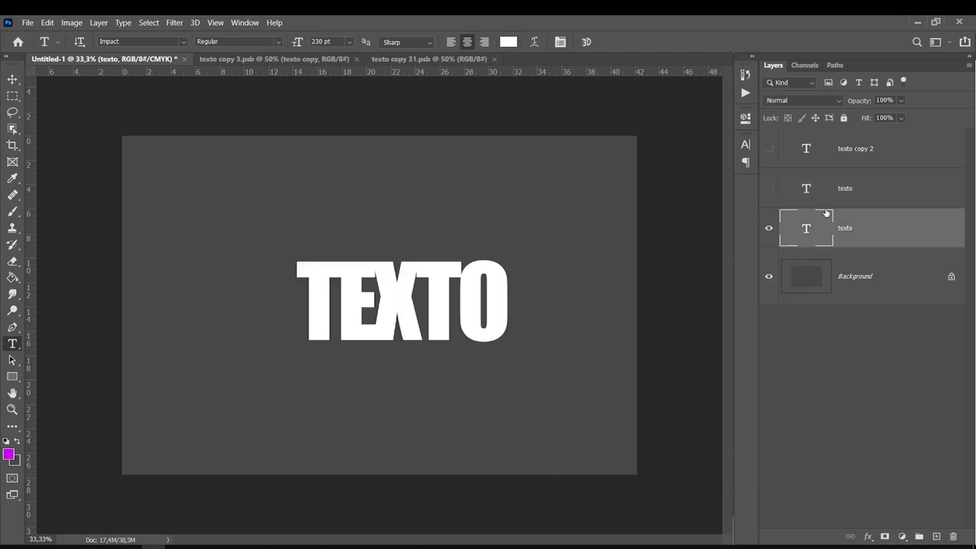
key(Return)
key(ctrl+a)
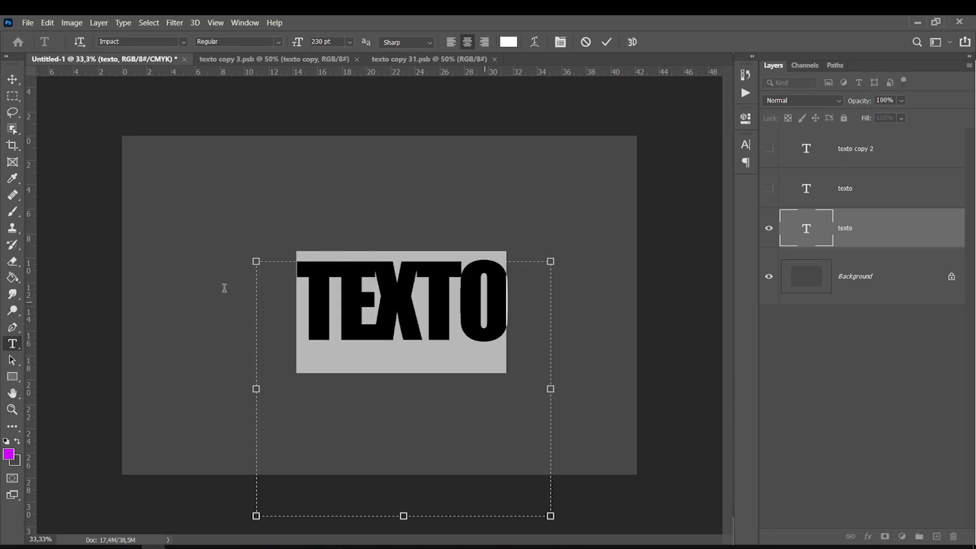
click(9, 454)
text(00aaff)
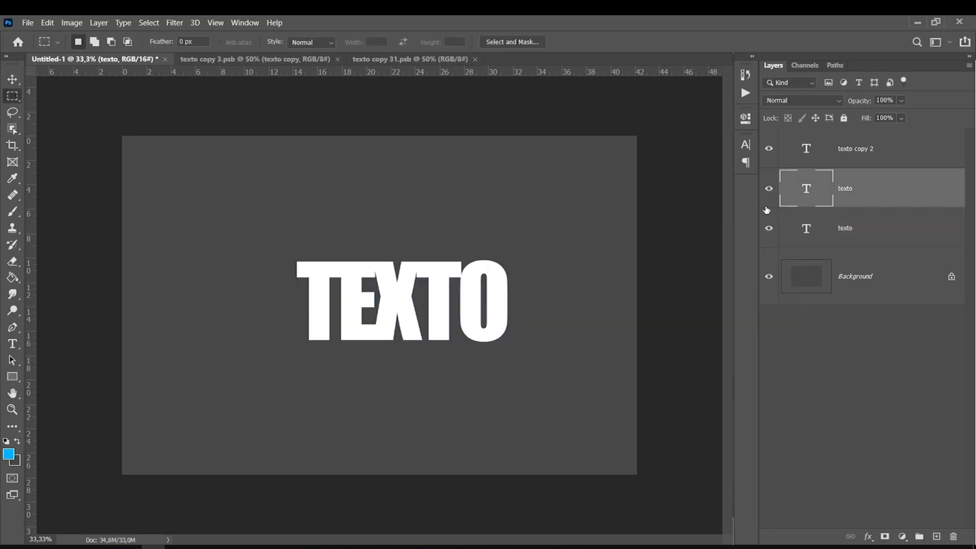
Step: With all text layers visible, offset the blue TEXTO layer slightly to the right and down behind the white text
click(770, 148)
click(770, 188)
click(770, 189)
click(769, 149)
click(853, 229)
key(ctrl+t)
key(Right)
key(Right)
key(Down)
key(Down)
key(Return)
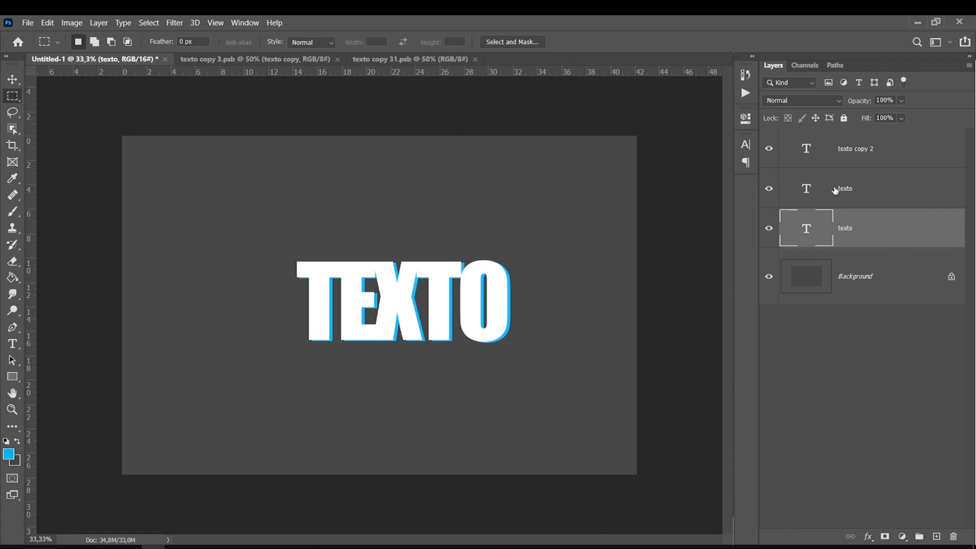
Step: Offset the purple TEXTO layer slightly to the left and up behind the white text
click(840, 175)
key(ctrl+t)
key(Left)
key(Left)
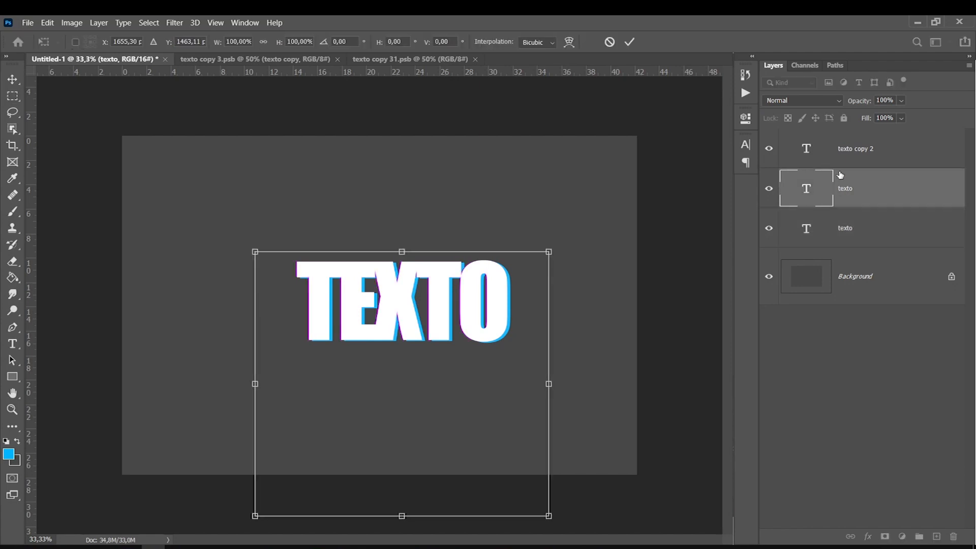
key(Up)
key(Up)
key(Return)
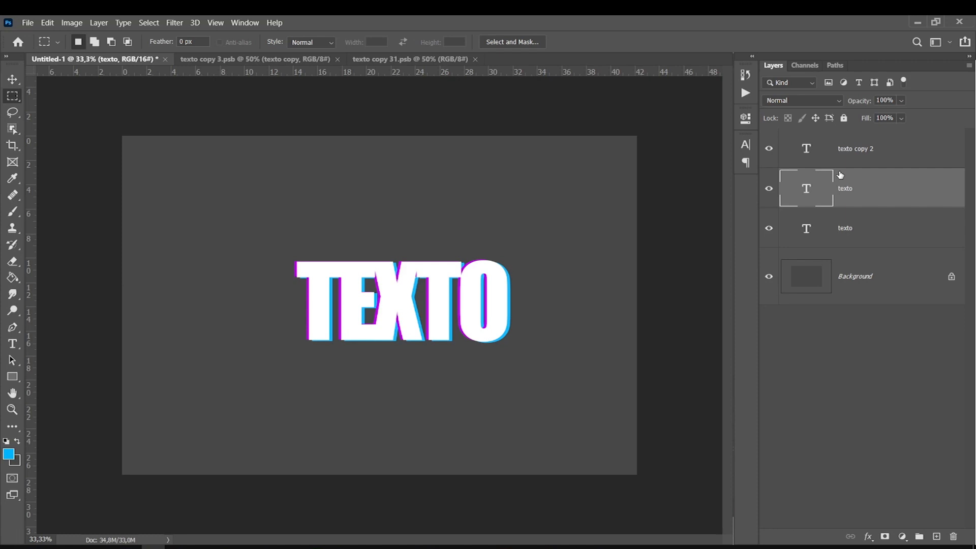
Step: Group the three TEXTO layers and add a layer mask to the group
key(ctrl+alt+a)
key(ctrl+g)
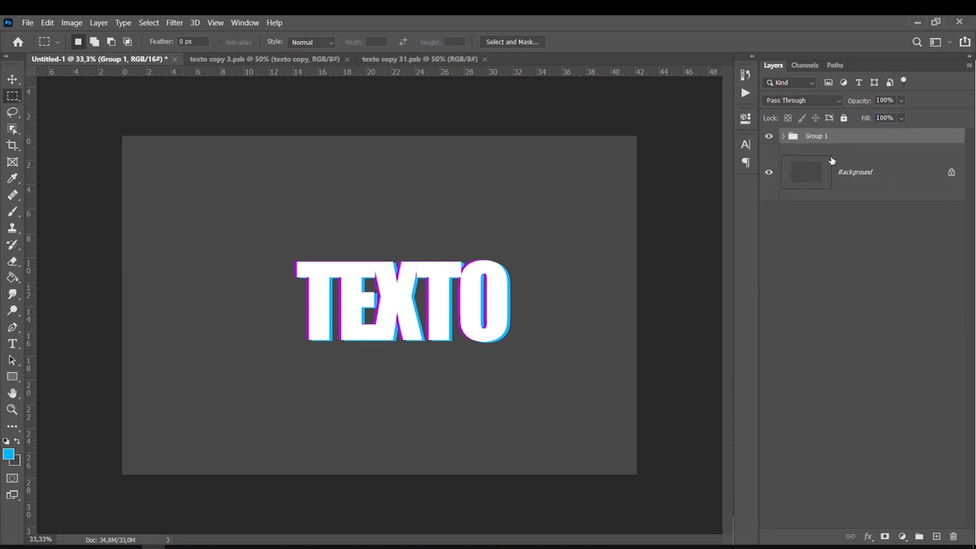
click(885, 536)
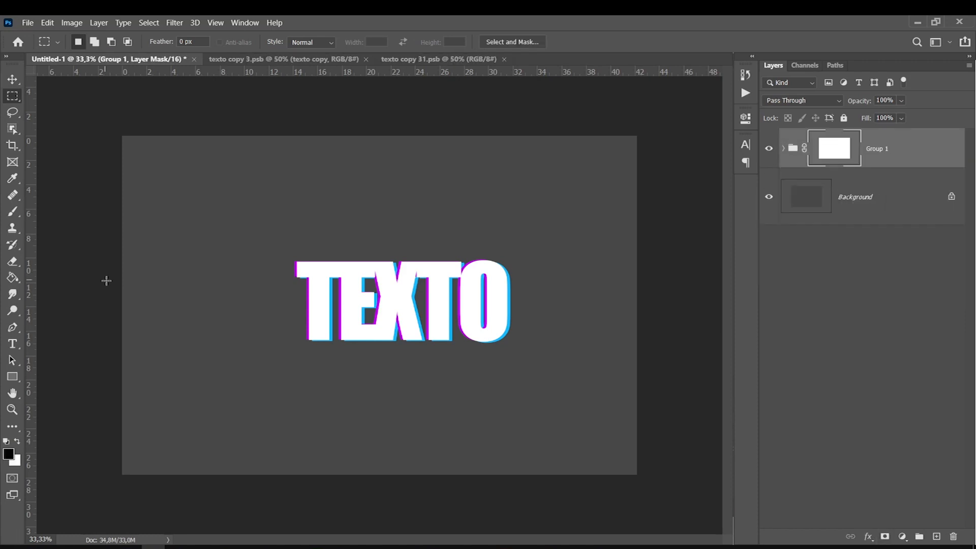
Step: Select several small thin rectangles scattered across the edges of the TEXTO letters
drag(519, 274, 500, 283)
click(518, 292)
drag(303, 299, 316, 303)
drag(370, 318, 357, 323)
drag(524, 278, 445, 336)
drag(297, 295, 299, 338)
drag(285, 264, 304, 268)
Step: Fill the selected rectangles with black on the Group 1 mask to cut glitch notches, and deselect
click(13, 279)
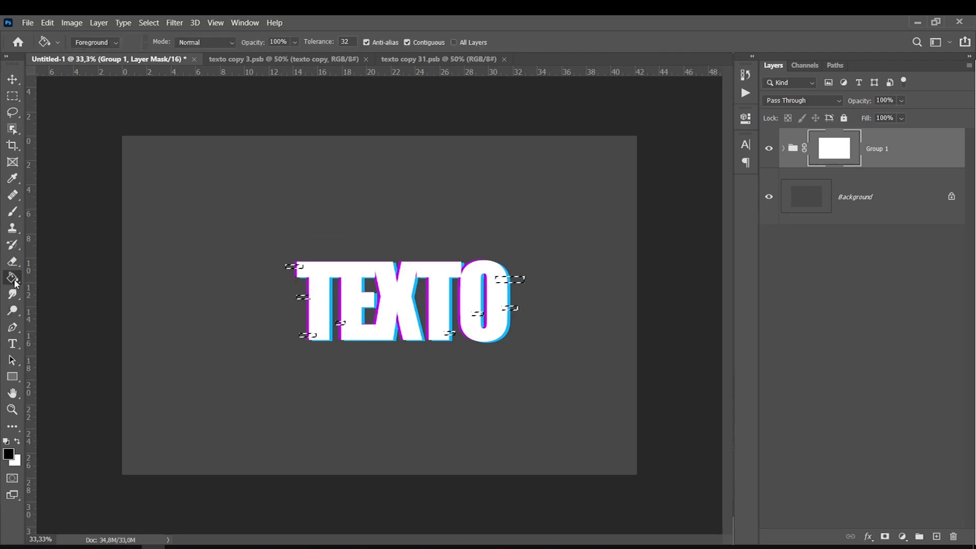
click(307, 303)
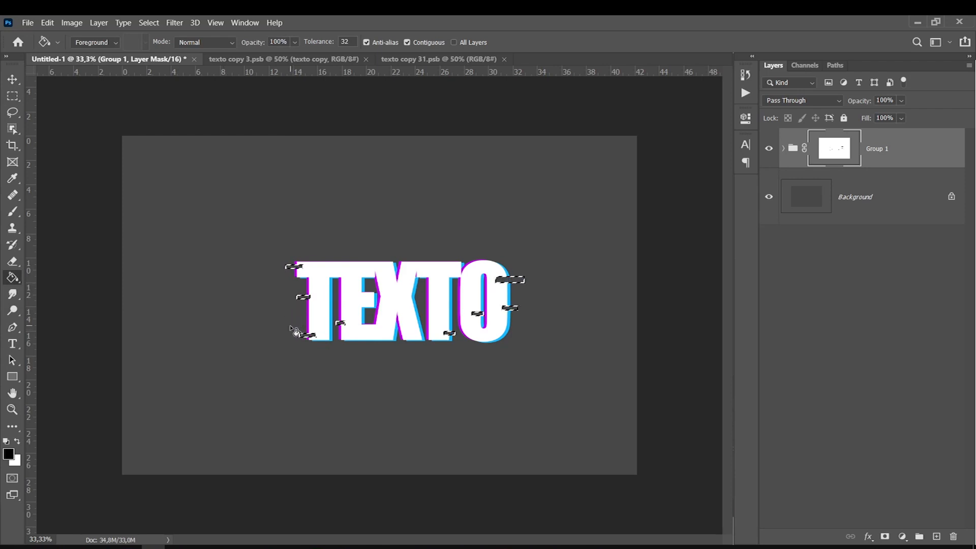
click(148, 23)
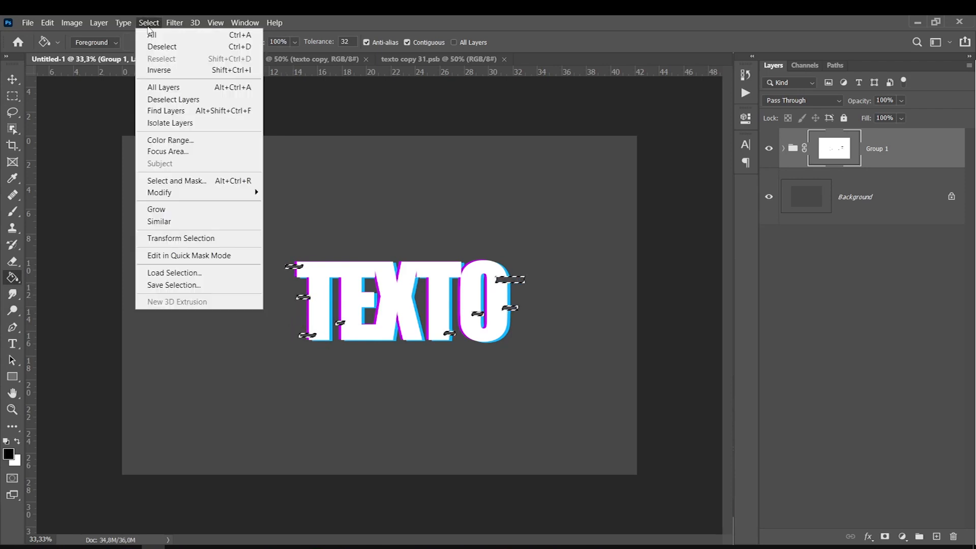
click(154, 46)
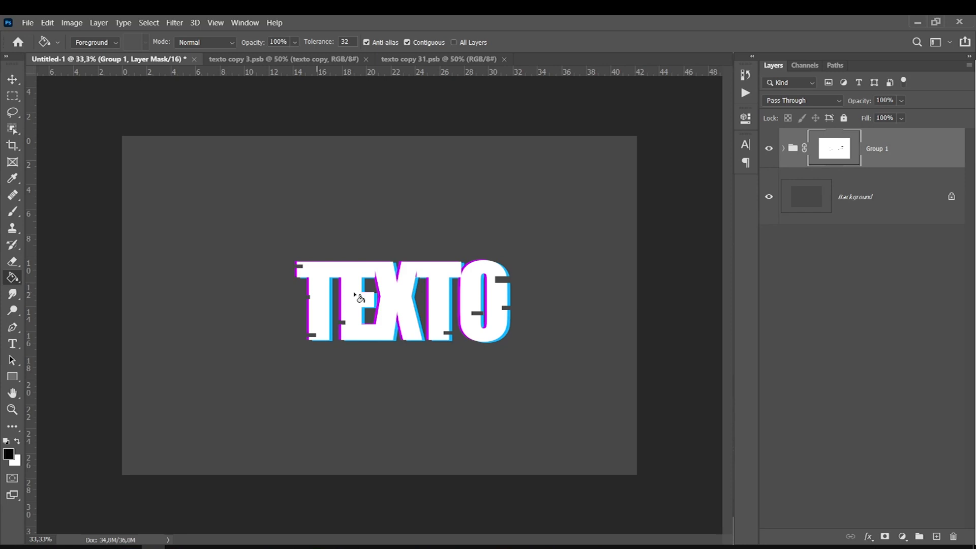
Step: Duplicate Group 1 and merge the original group into a single masked layer
key(ctrl+j)
right_click(901, 181)
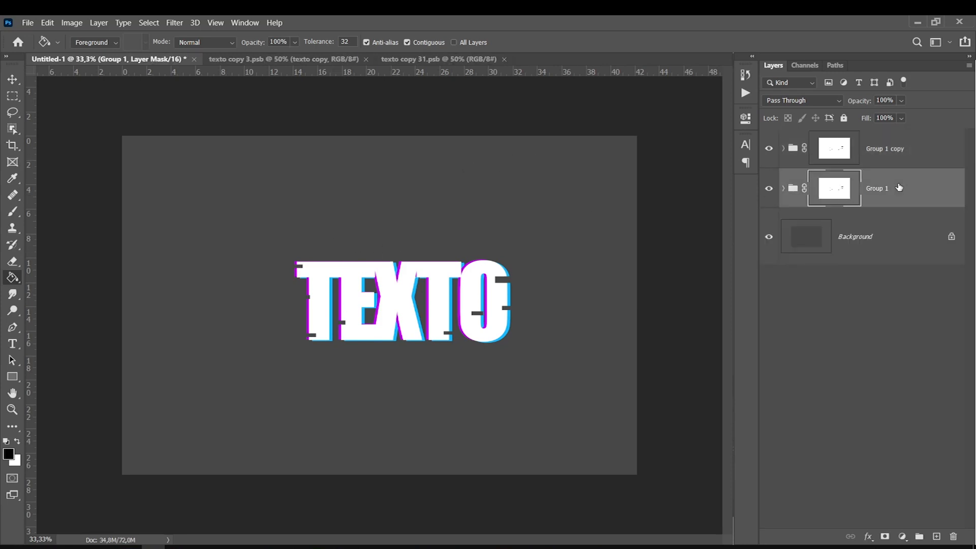
click(803, 446)
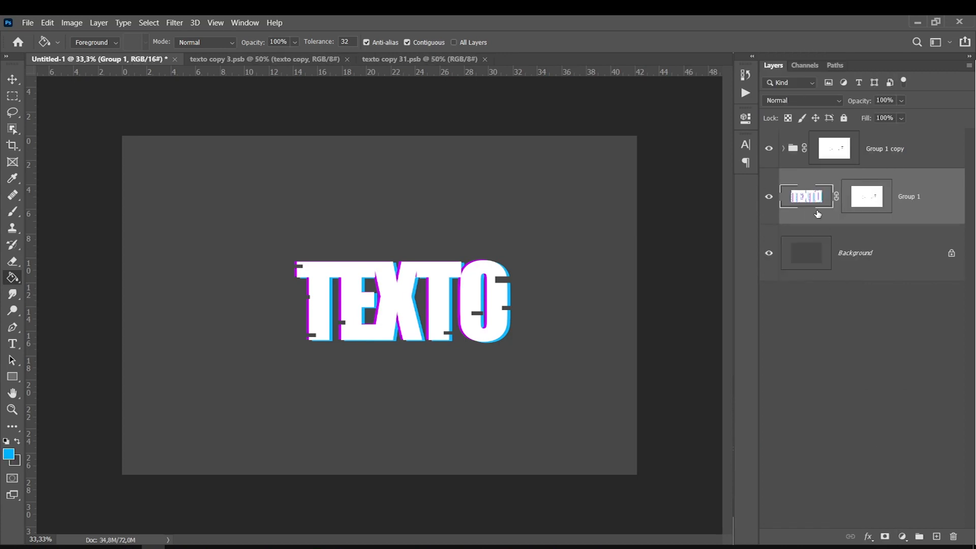
click(768, 199)
double_click(798, 198)
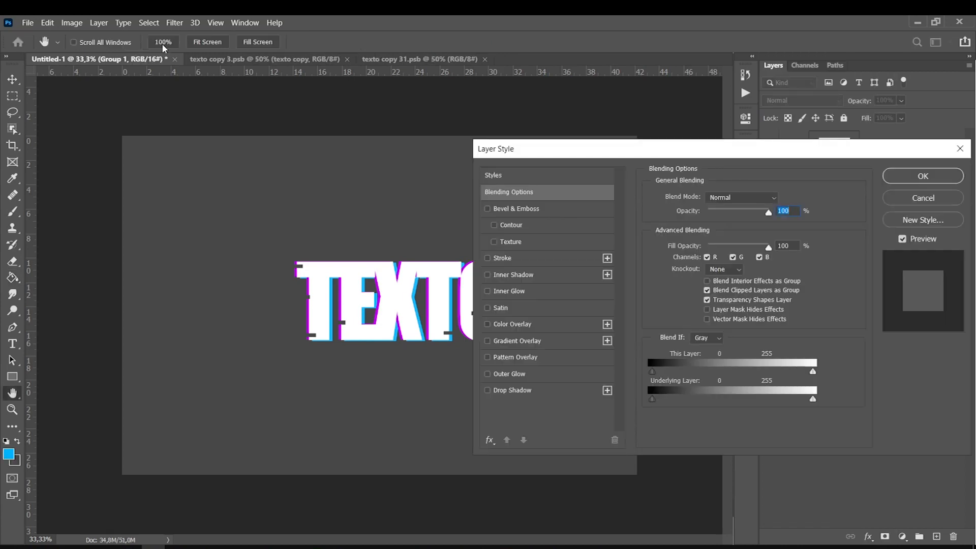
click(896, 179)
Step: Apply a horizontal Motion Blur to the merged Group 1 layer
click(176, 23)
click(169, 21)
click(170, 22)
mouse_move(216, 159)
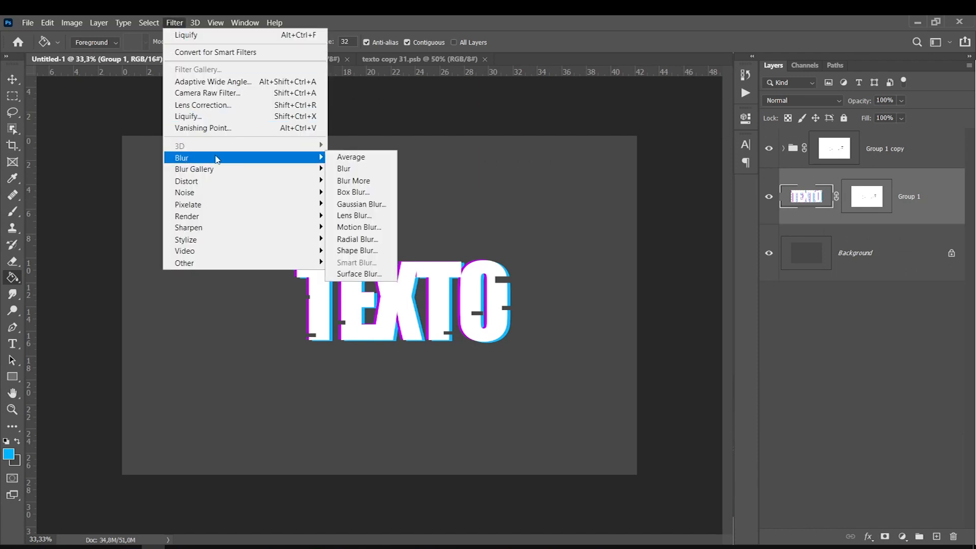
click(346, 227)
drag(410, 326, 450, 323)
click(536, 123)
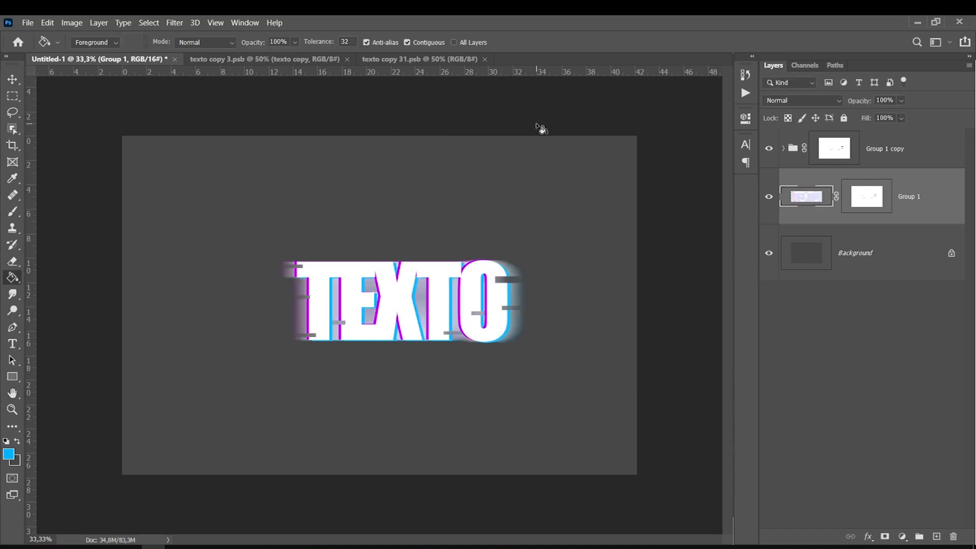
Step: Try the Screen blend mode on the blurred Group 1 layer and move it up into Group 1 copy
click(780, 100)
click(790, 215)
drag(804, 199, 804, 162)
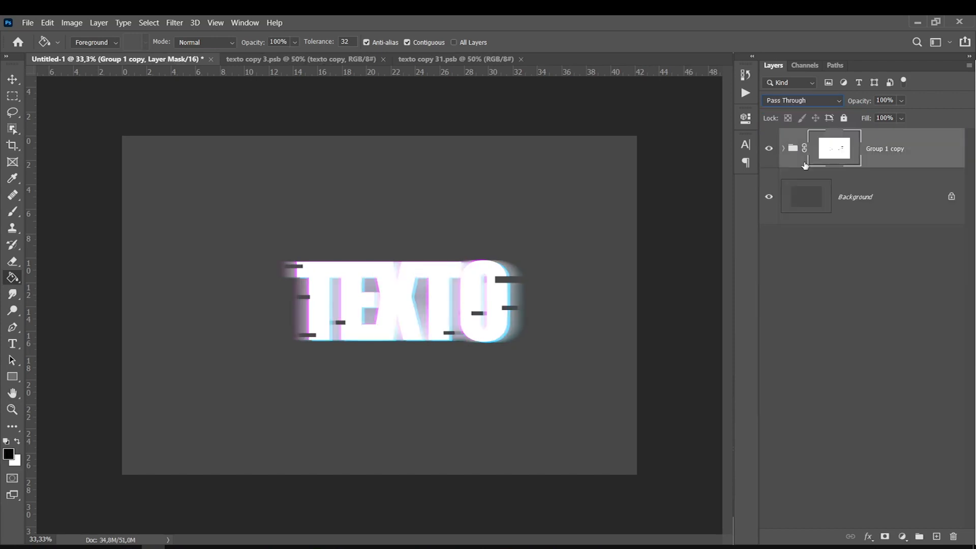
click(795, 105)
click(773, 284)
Step: Move the blurred Group 1 layer above Group 1 copy in Soft Light mode and duplicate it
drag(804, 197, 797, 125)
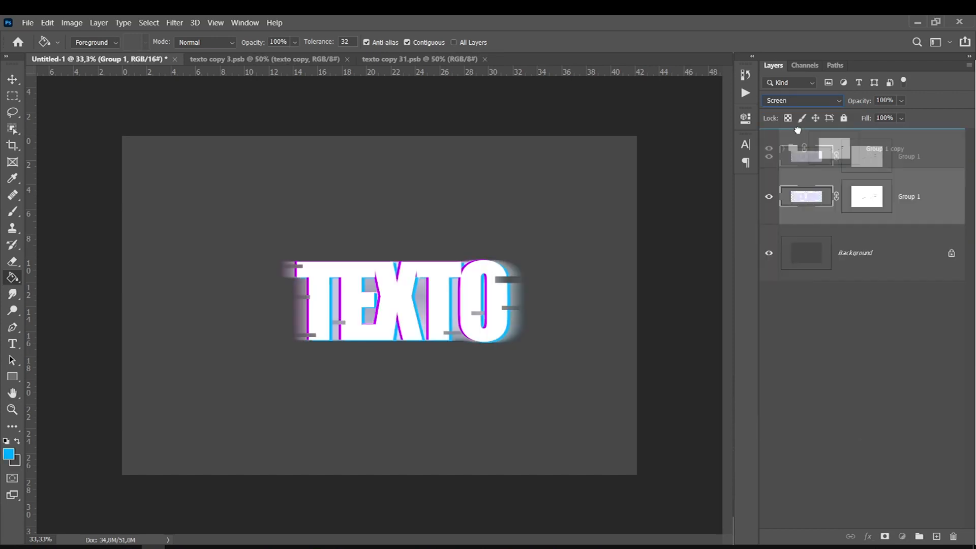
click(793, 100)
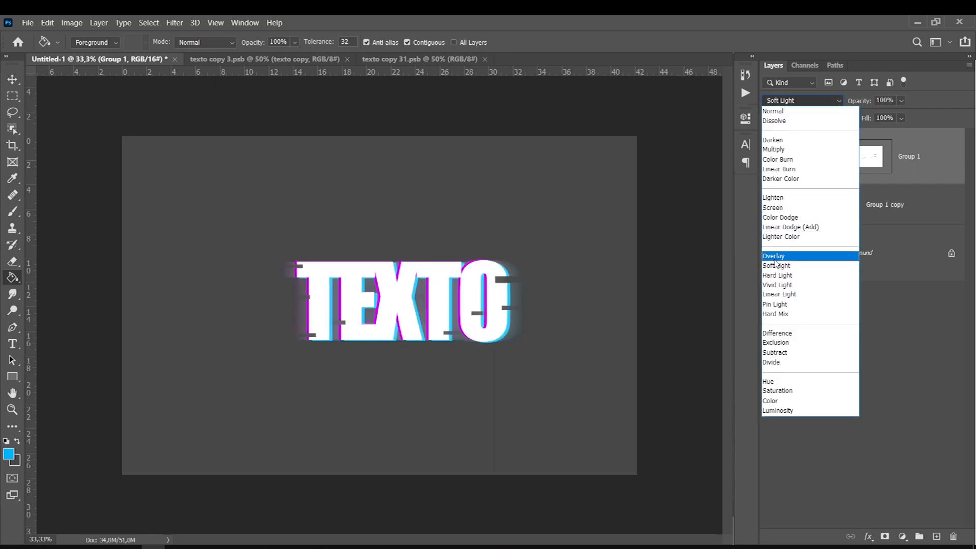
click(776, 265)
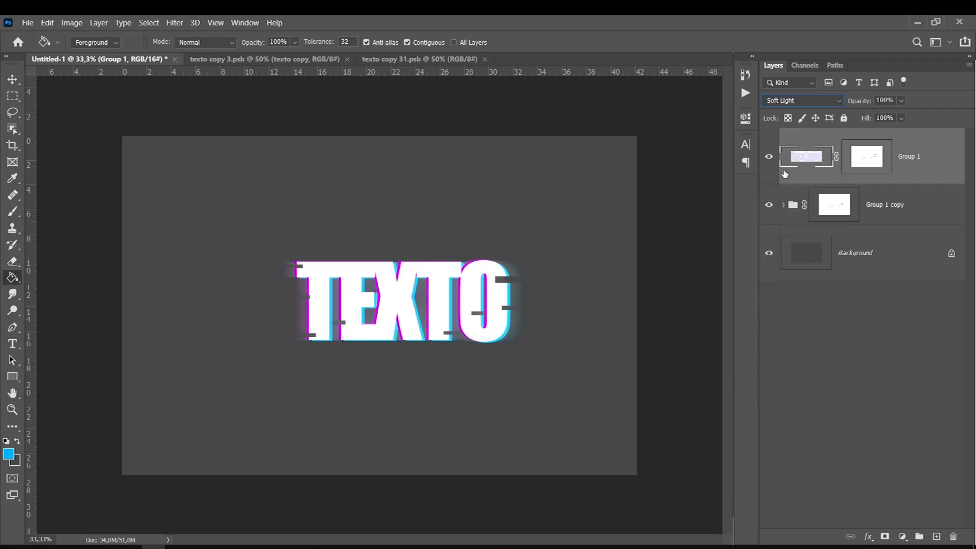
key(ctrl+j)
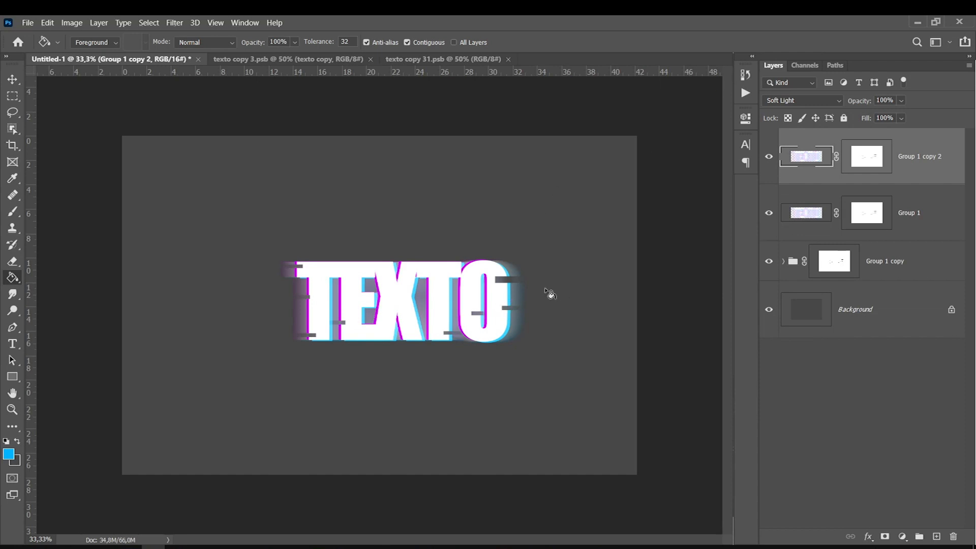
Step: Add a new layer on top and sample the light blue of the TEXTO edge as the foreground colour
click(936, 537)
click(13, 178)
click(9, 453)
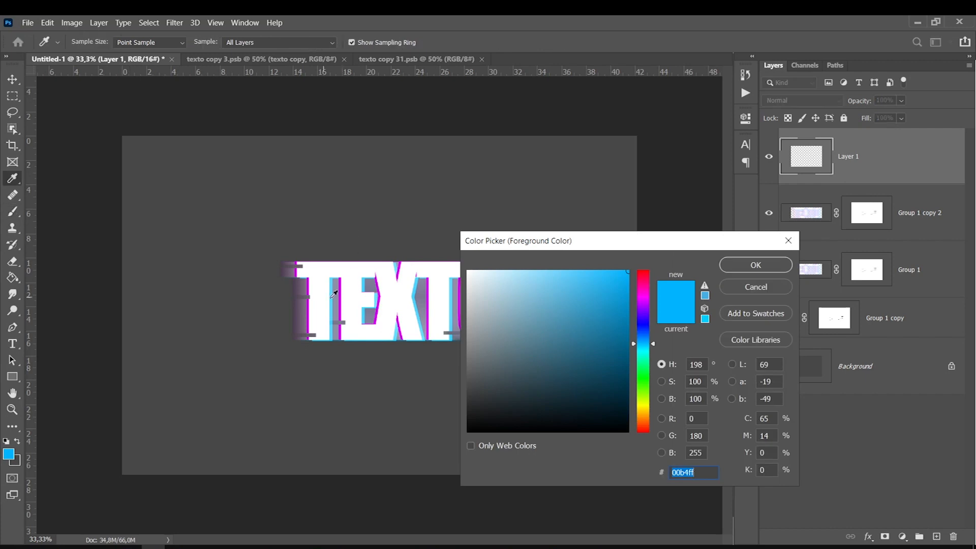
click(333, 293)
key(Return)
Step: Paint a soft light-blue glow across the whole TEXTO word on Layer 1 with a 1500 px brush
key(b)
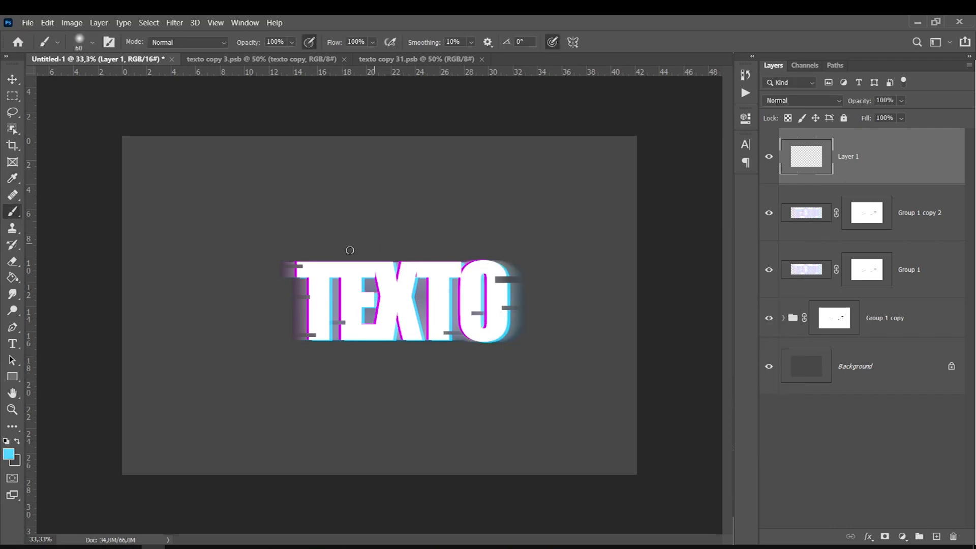
key(bracketright)
key(bracketright)
key(bracketright)
key(bracketright)
key(bracketright)
key(bracketright)
key(bracketright)
key(bracketright)
key(bracketright)
key(bracketright)
right_click(370, 277)
key(Return)
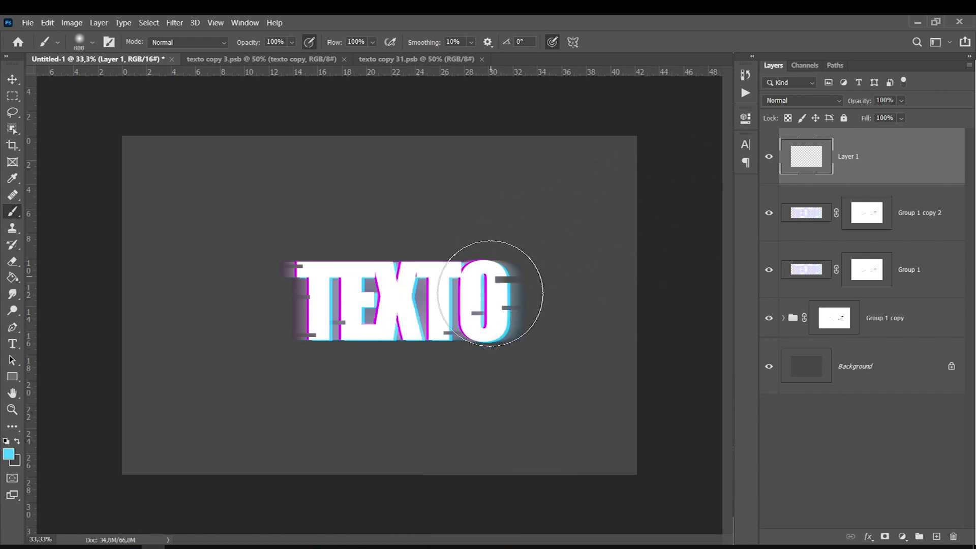
key(bracketright)
key(bracketright)
key(bracketright)
key(bracketright)
key(bracketright)
key(bracketright)
key(bracketright)
drag(505, 287, 249, 298)
Step: Set the blend mode of the painted glow on Layer 1 to Soft Light and compare the image with and without it
click(802, 101)
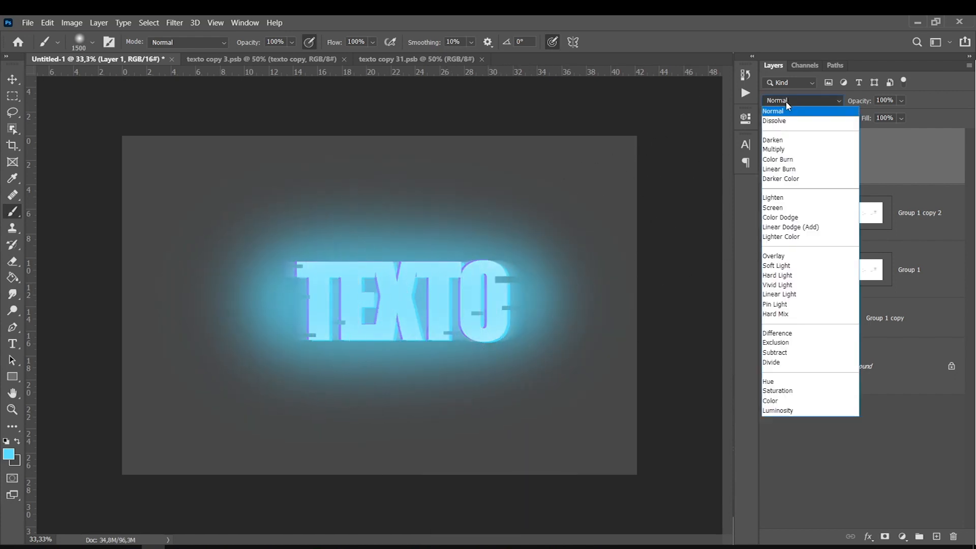
click(785, 266)
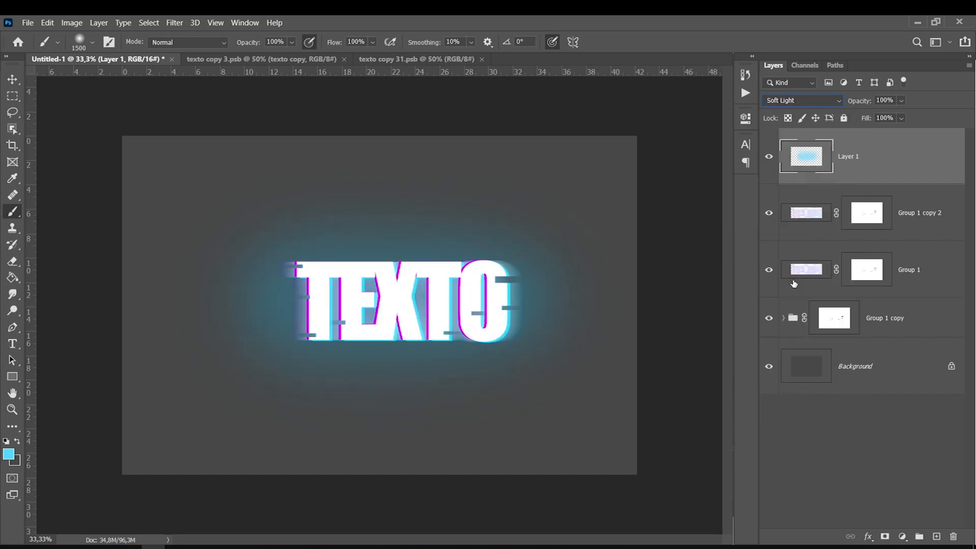
click(769, 156)
click(769, 156)
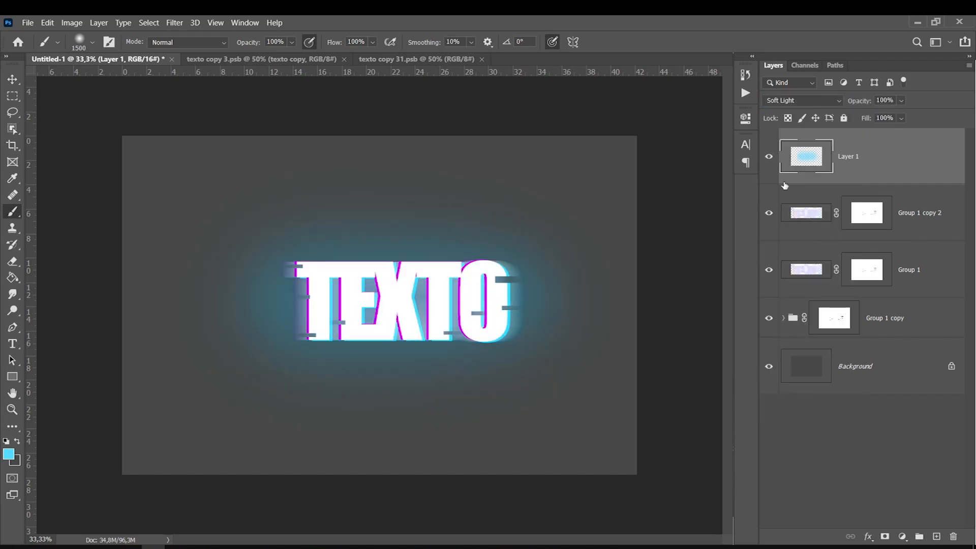
Step: Darken the Background layer with Hue/Saturation by lowering Lightness to about -60
click(831, 387)
key(ctrl+u)
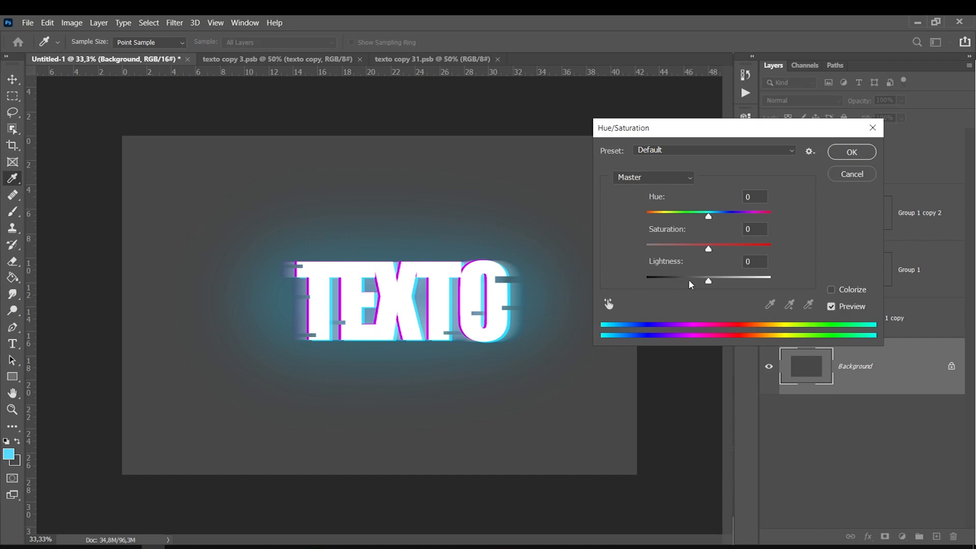
drag(691, 281, 668, 282)
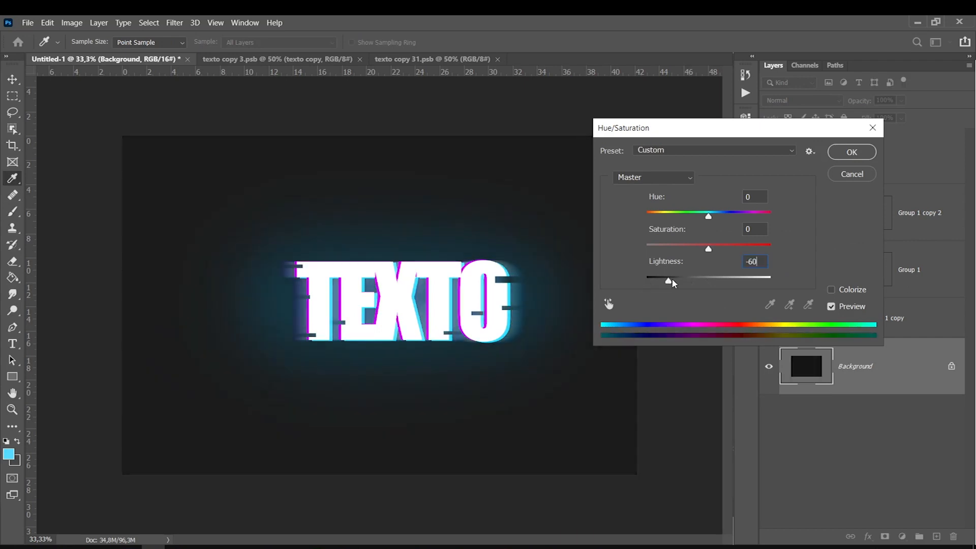
key(Return)
Step: Strengthen the light-blue glow around TEXTO on Layer 1, reduce the brush to 1200 px, and select the Group 1 copy 2 layer
click(824, 162)
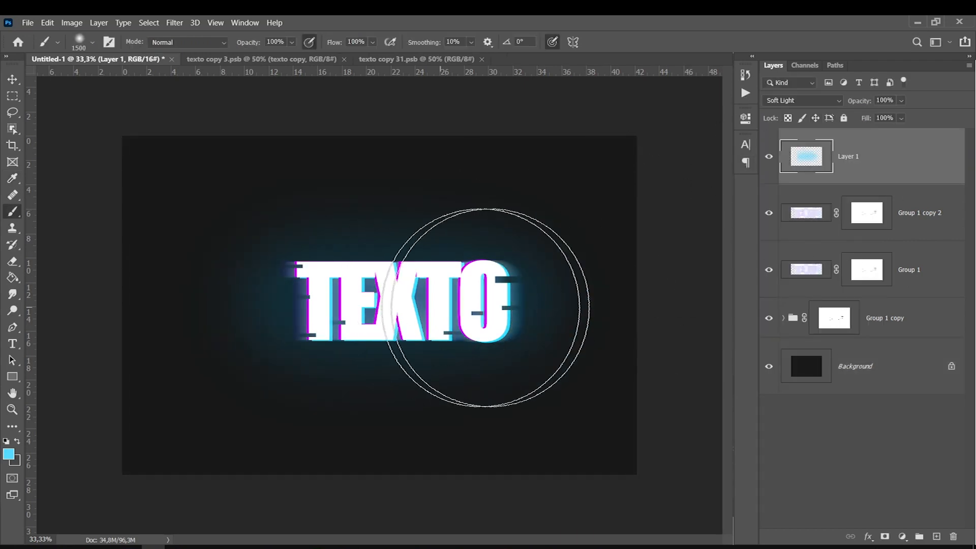
drag(345, 308, 487, 320)
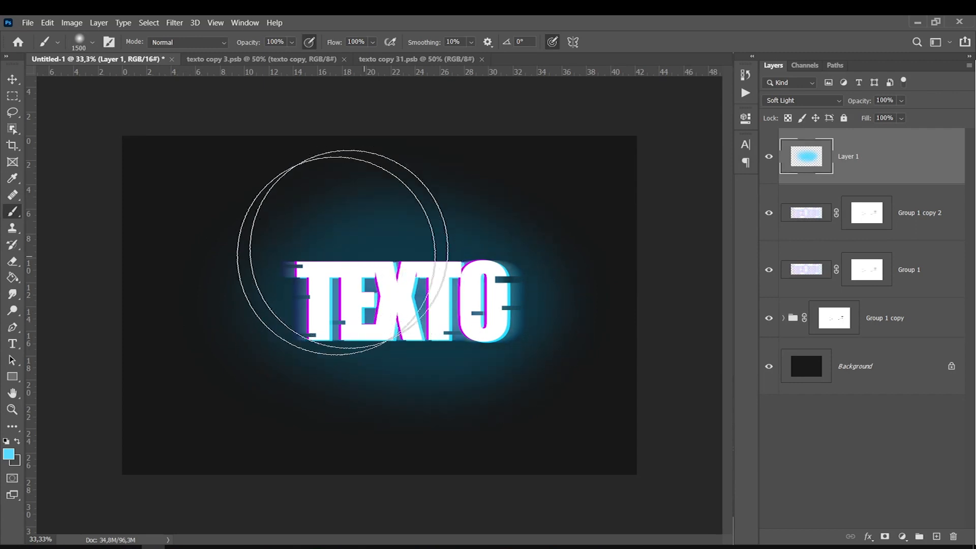
key(bracketleft)
key(bracketleft)
key(bracketleft)
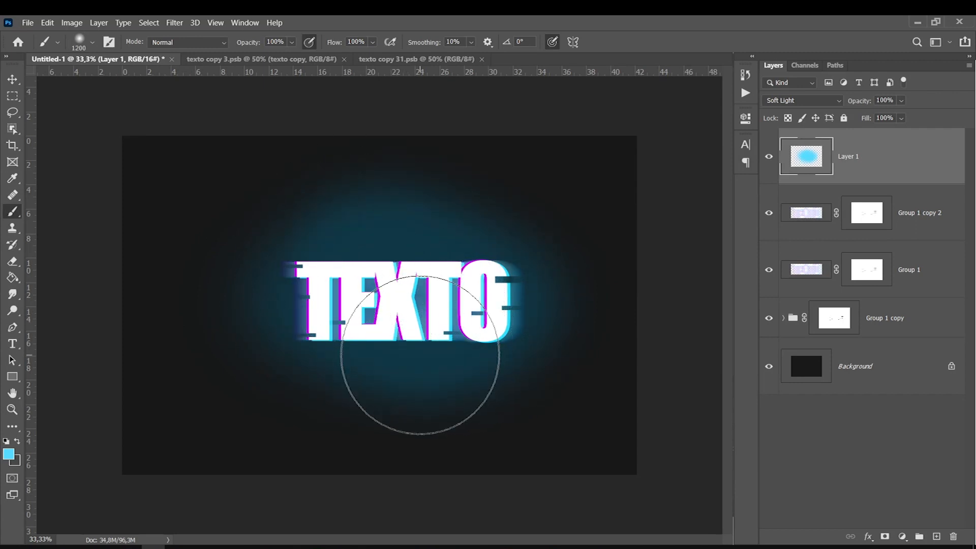
click(801, 214)
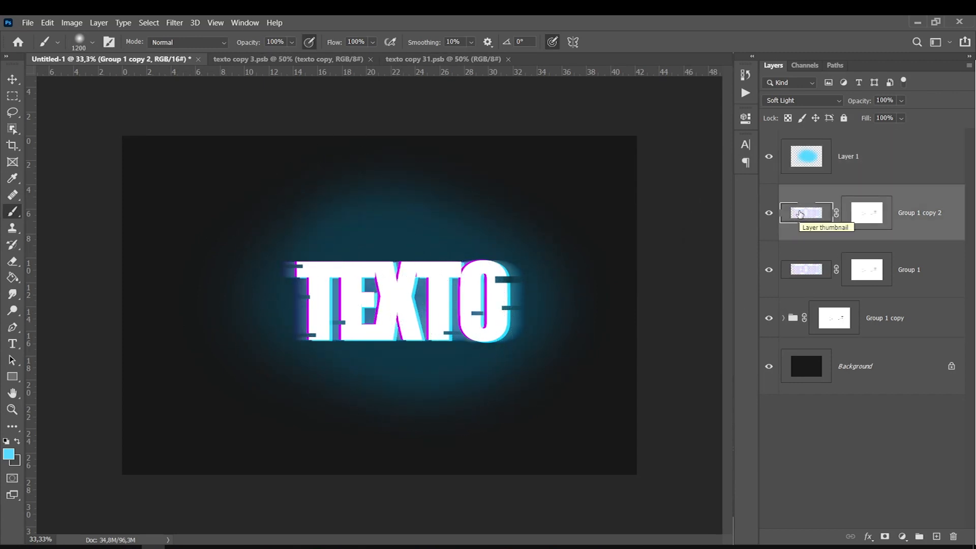